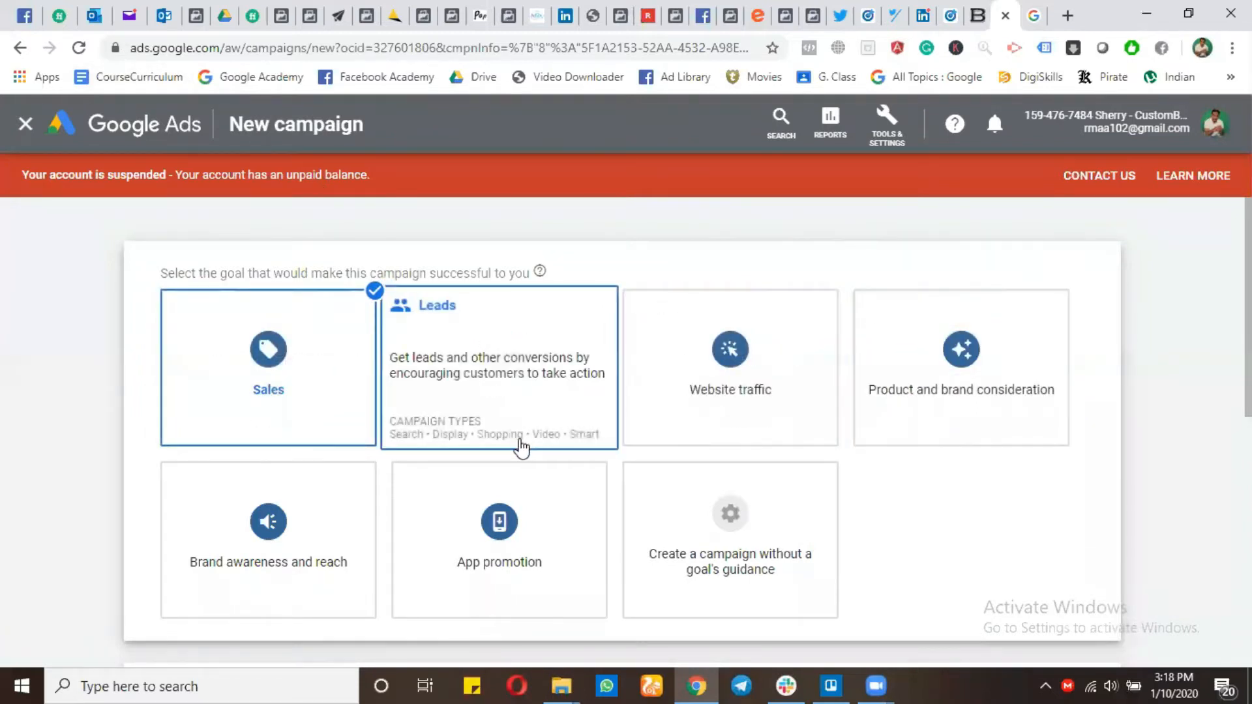
# Choose Search as the campaign type for the Sales goal and consult the Google results for "buy water bikes in usa"
pyautogui.scroll(-5, 674, 443)
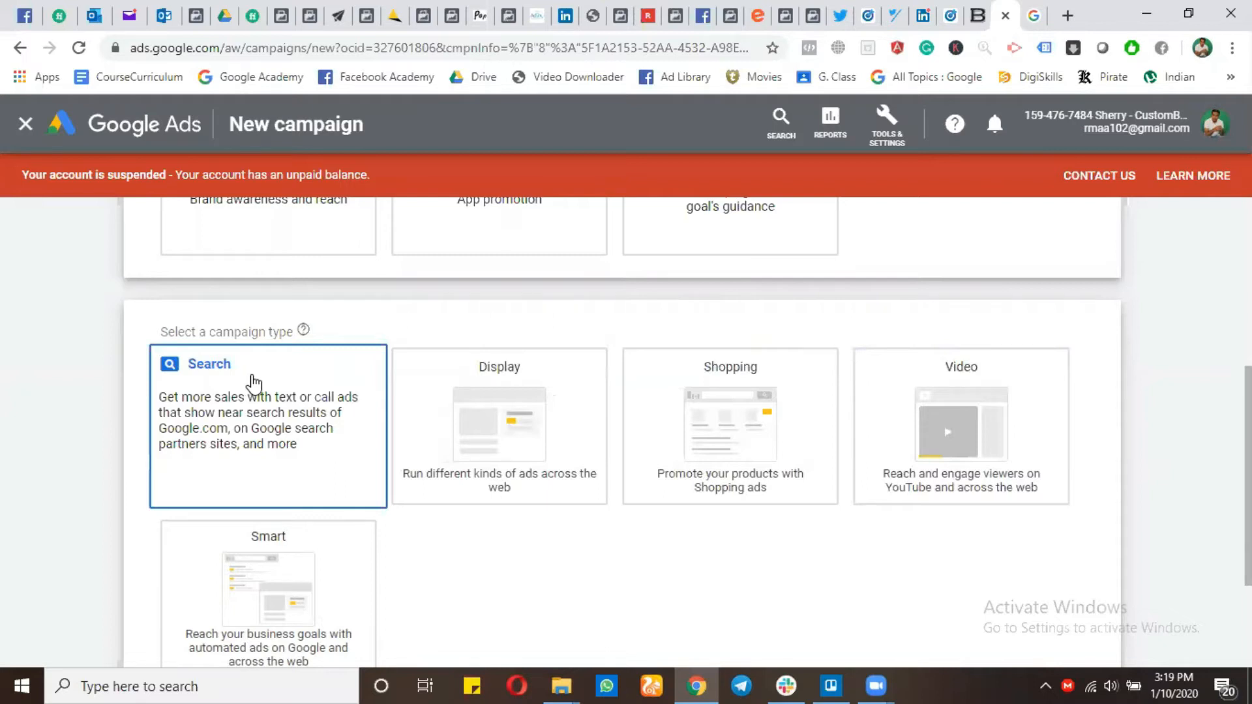
pyautogui.click(255, 384)
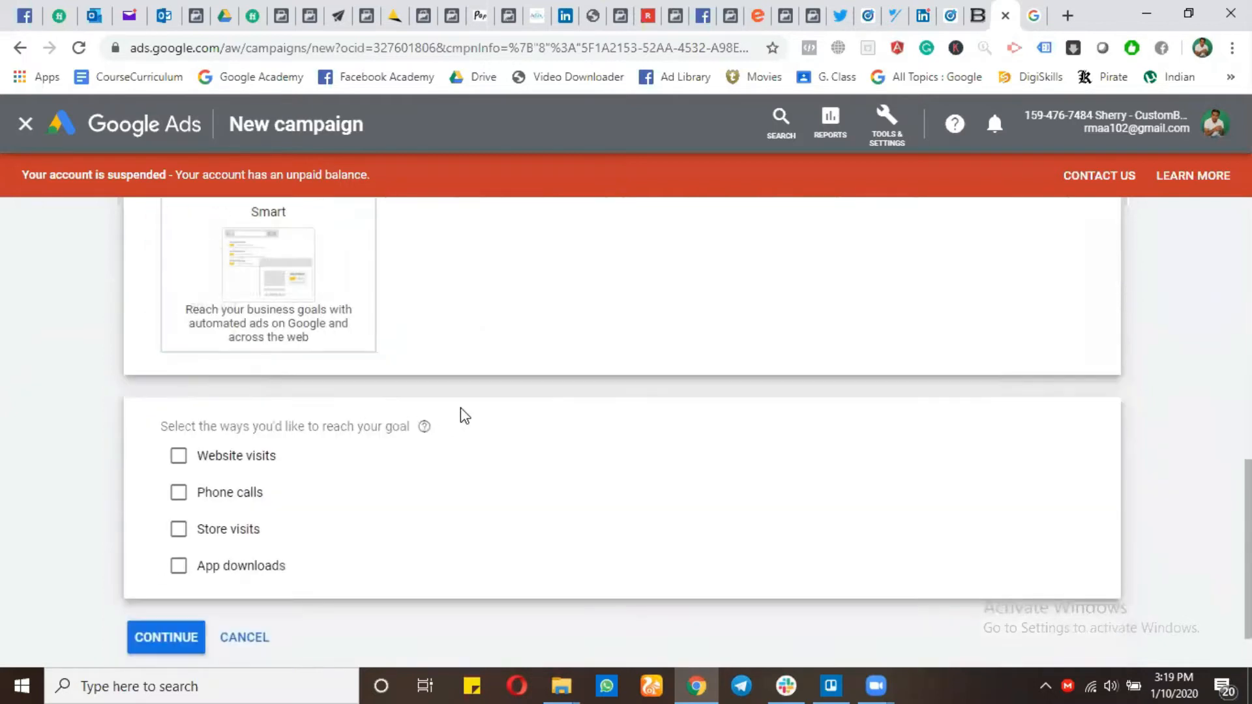
pyautogui.scroll(3, 455, 416)
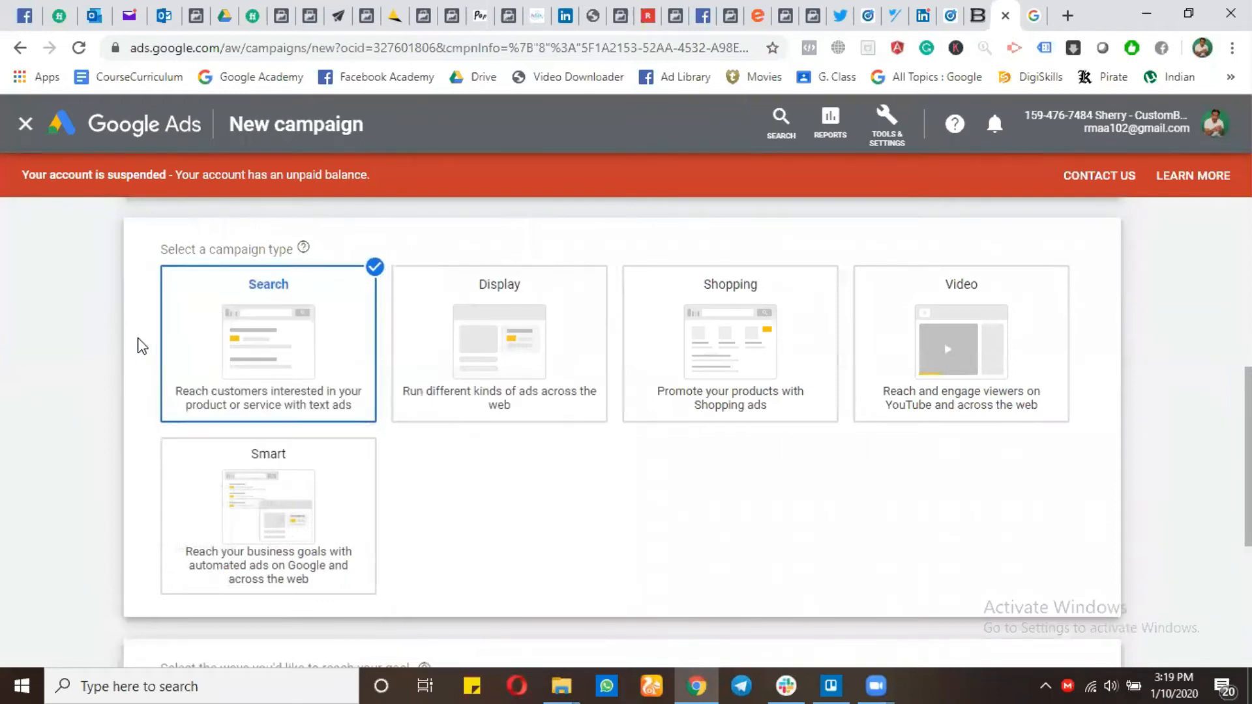
pyautogui.click(1032, 14)
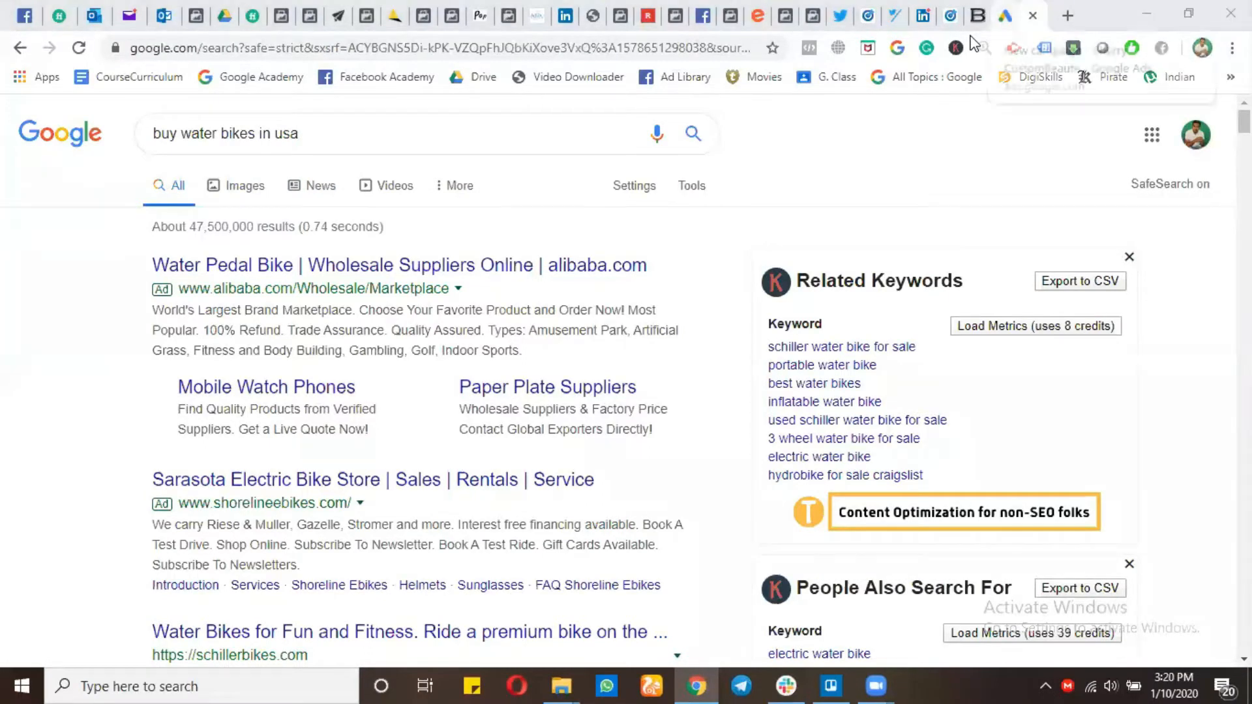
pyautogui.click(1003, 16)
# Set the campaign goal to Website traffic and choose Search as the campaign type
pyautogui.scroll(7, 603, 327)
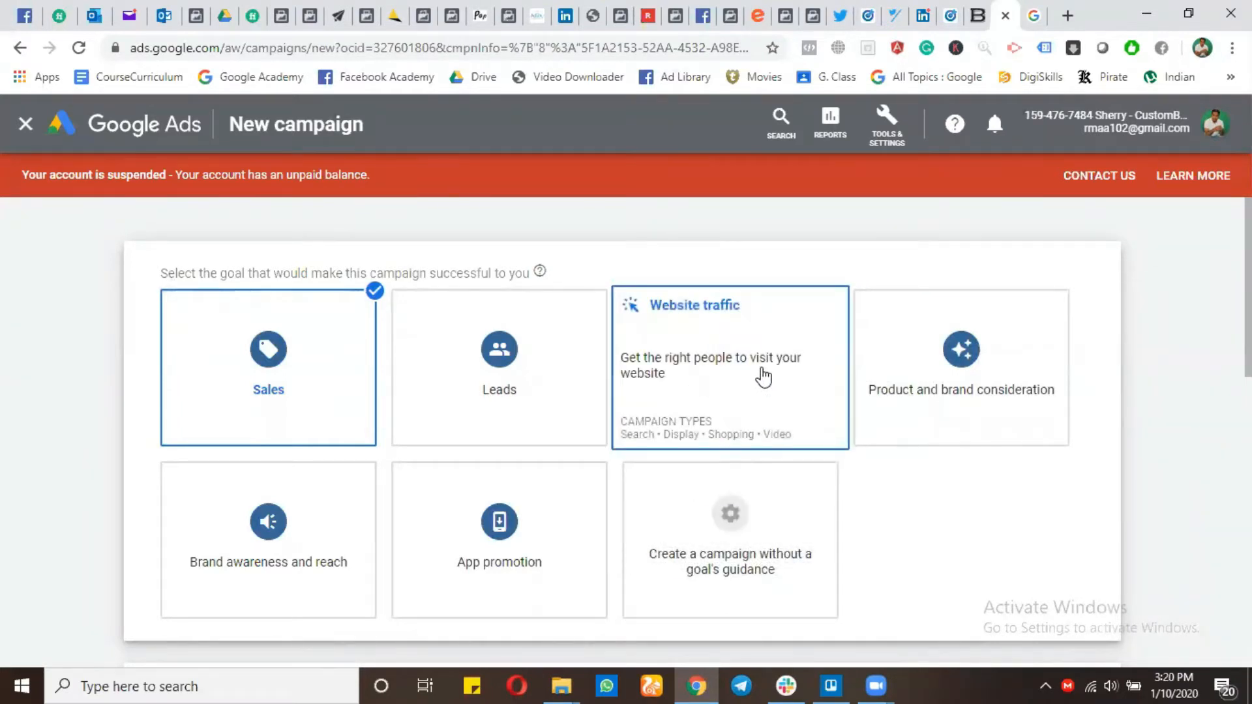
pyautogui.scroll(-5, 763, 376)
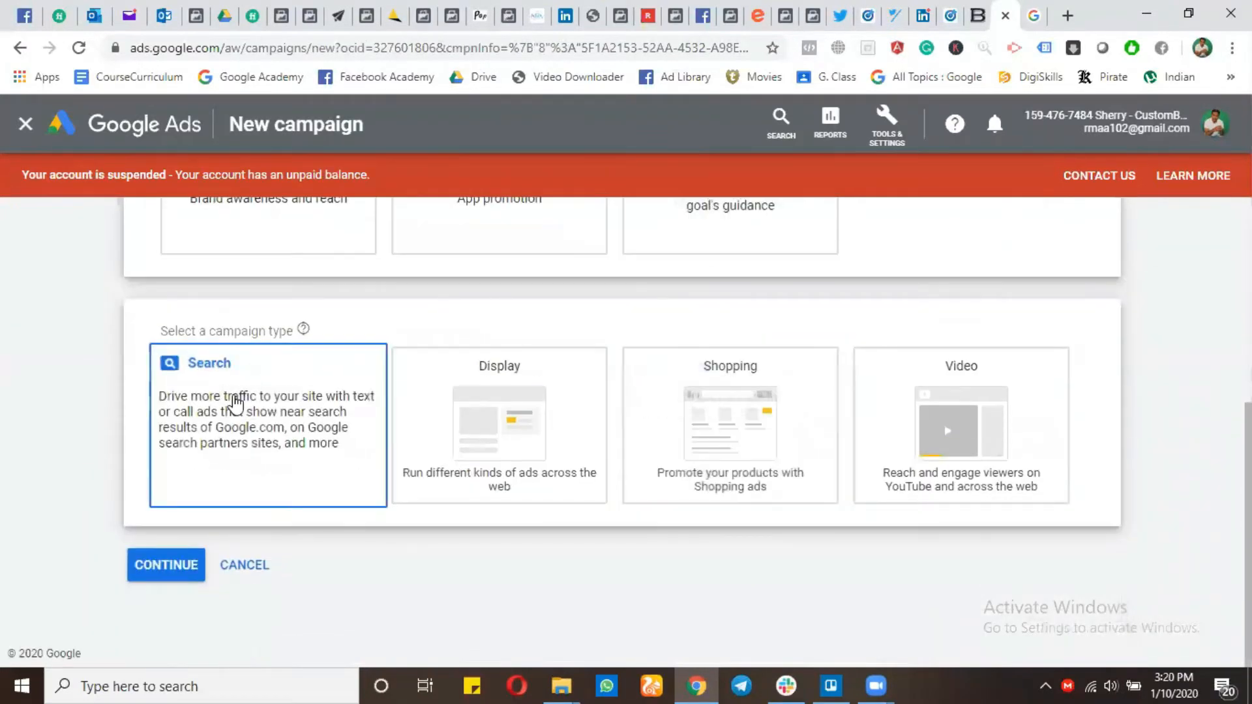
pyautogui.click(236, 404)
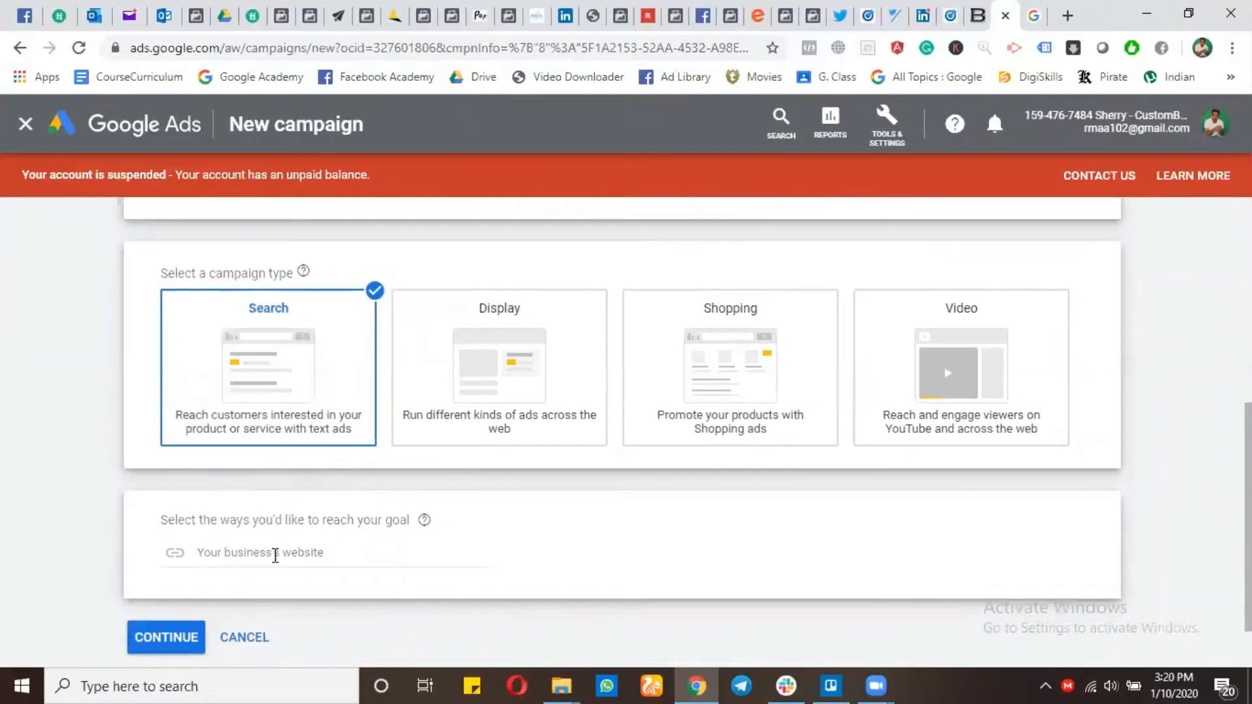
# Enter centennialsol.com as the business's website and continue to the campaign settings
pyautogui.click(273, 556)
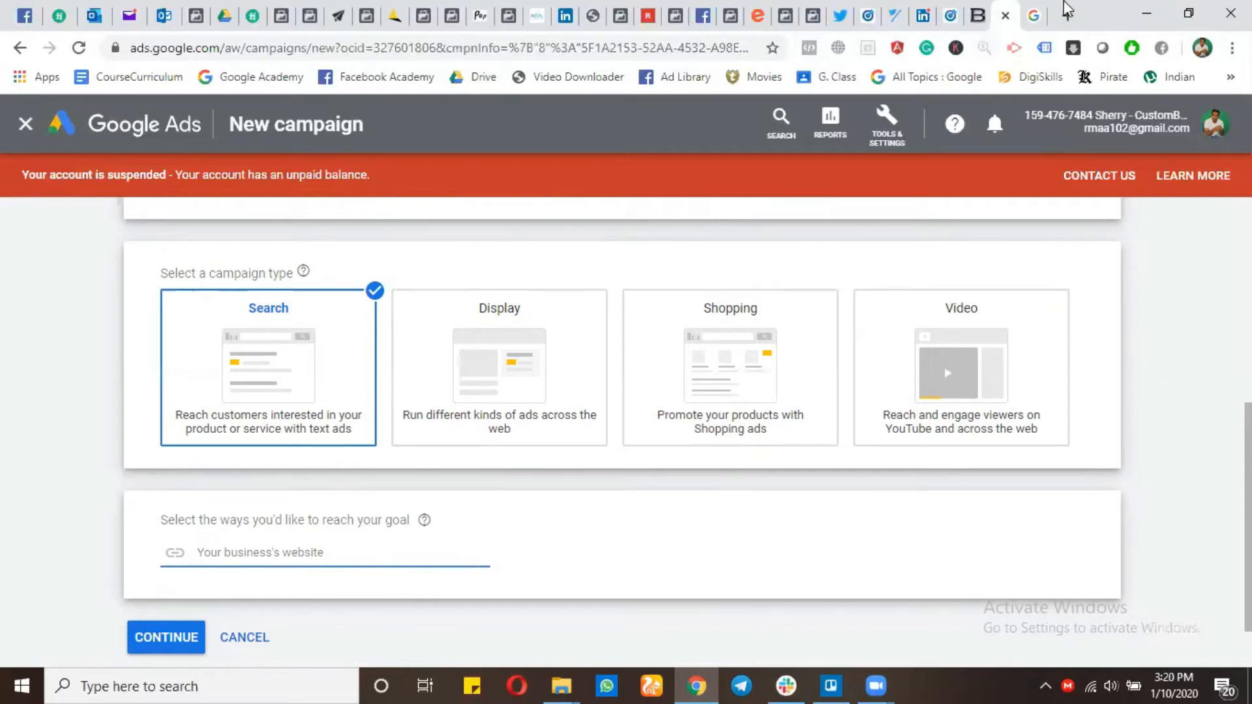
pyautogui.click(1029, 9)
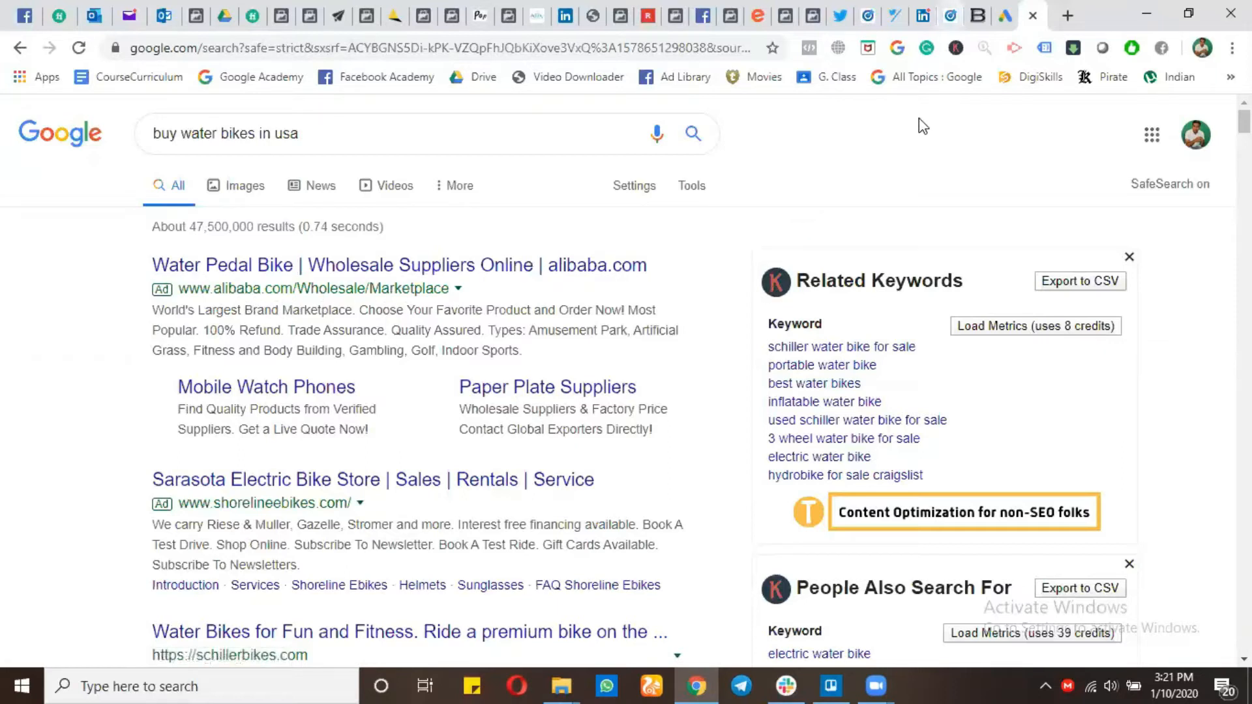
pyautogui.click(1005, 14)
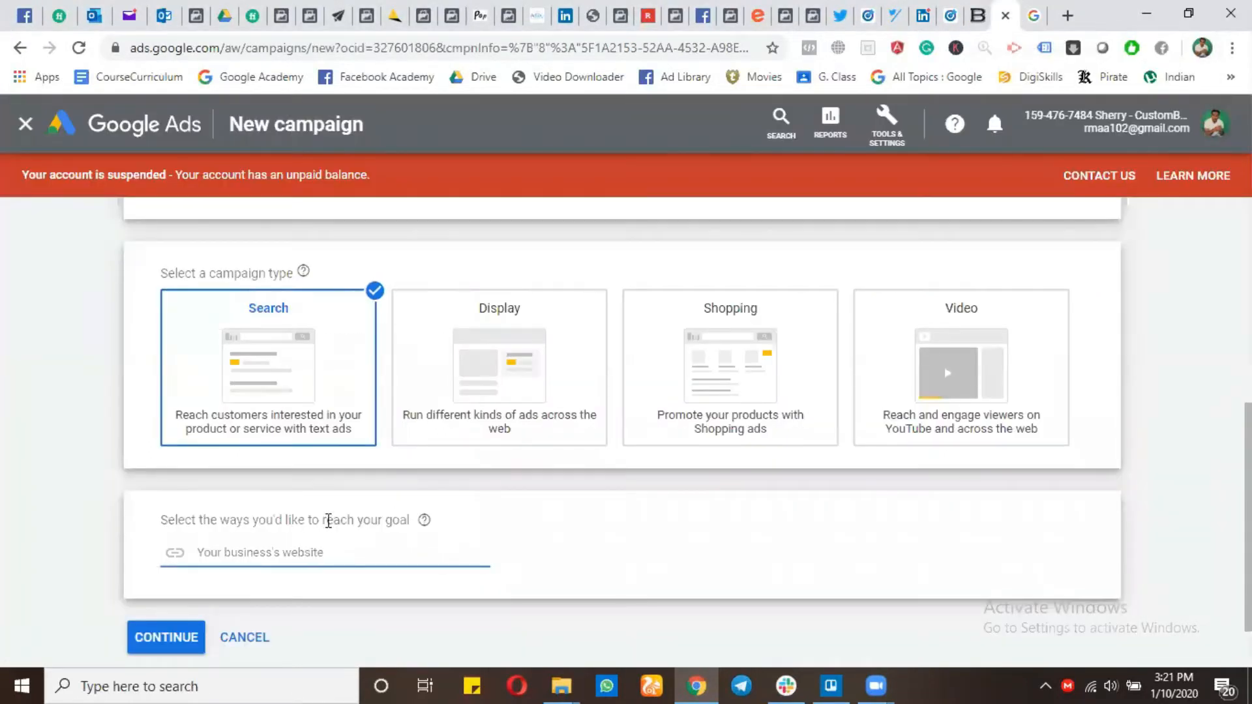
pyautogui.write('centennials')
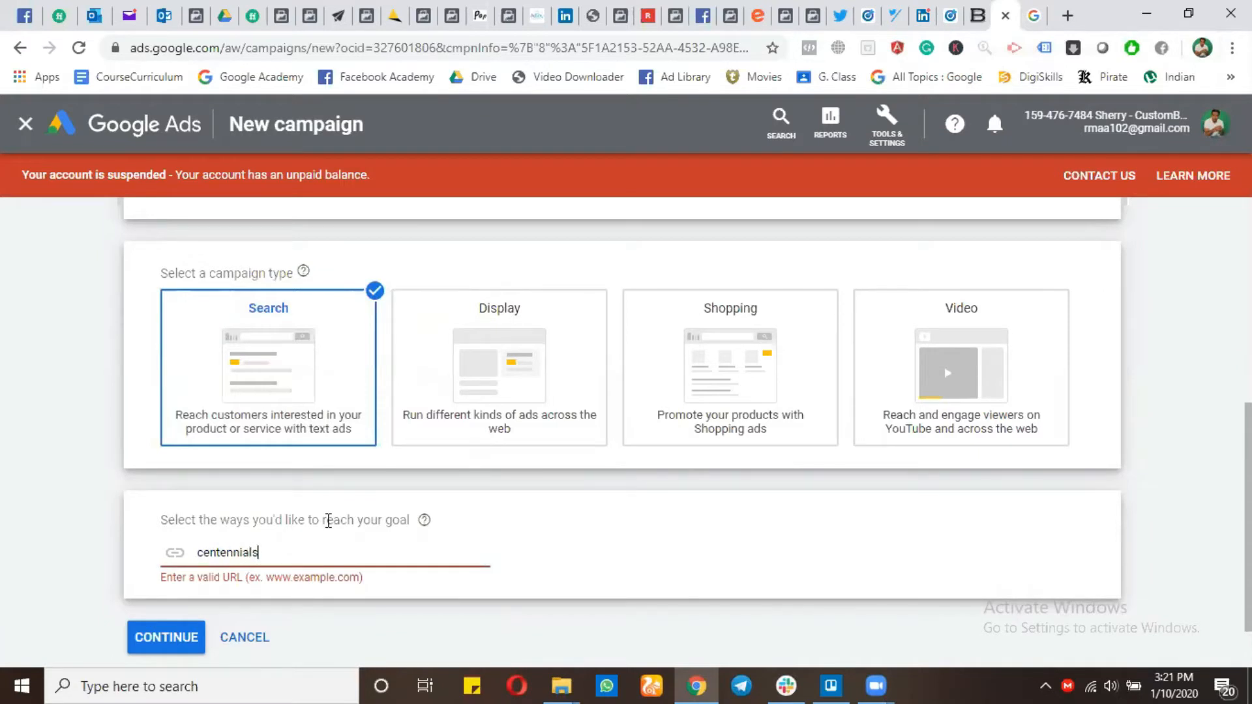
pyautogui.write('ol.com')
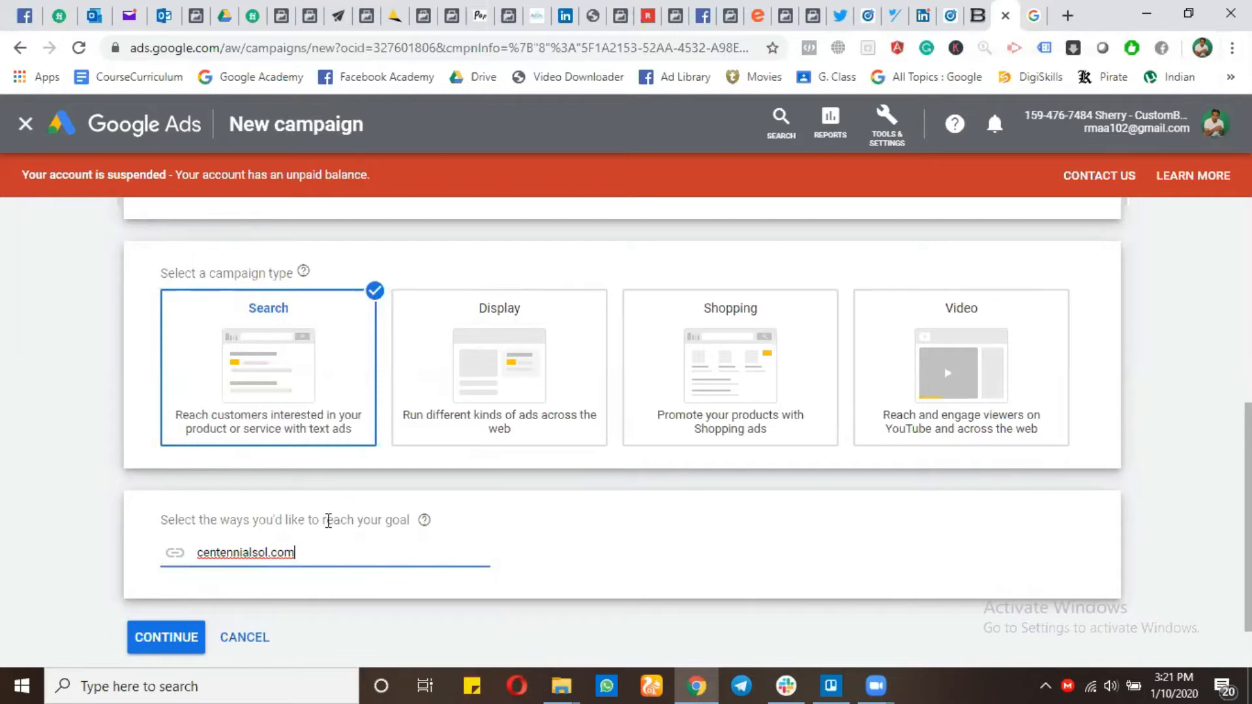
pyautogui.scroll(-1, 151, 587)
pyautogui.click(157, 562)
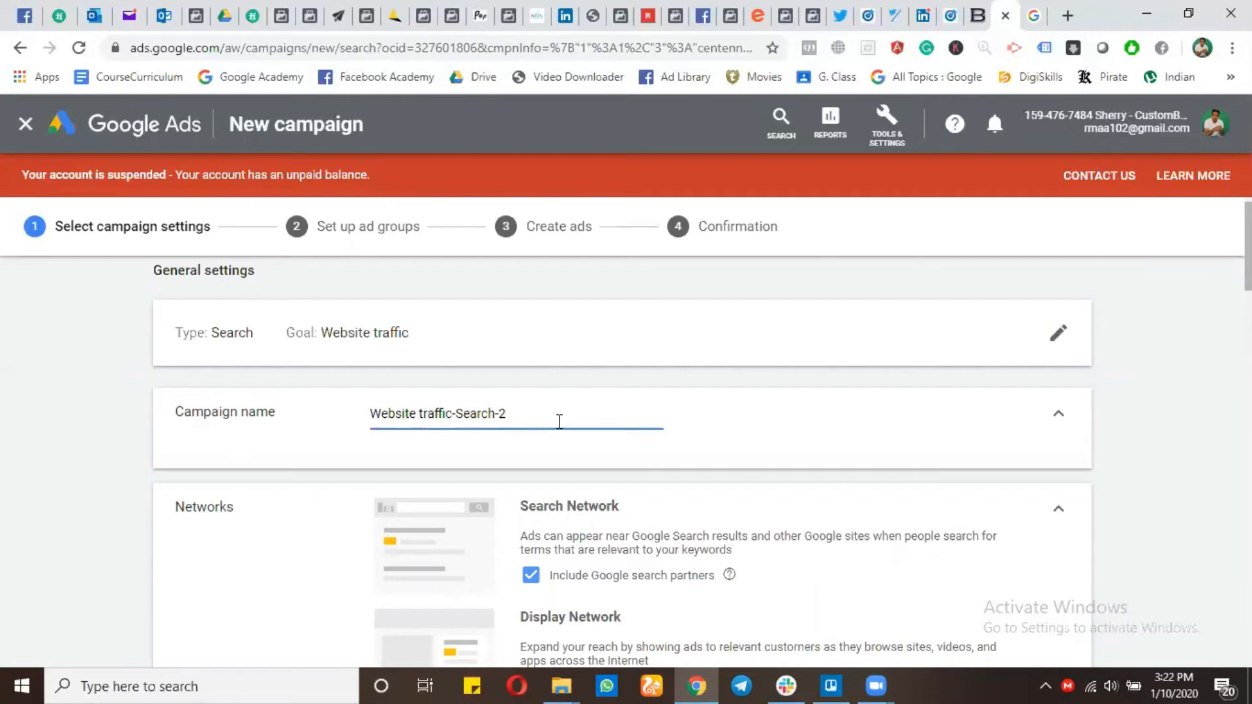
# Exclude the Google Display Network from the campaign's networks
pyautogui.scroll(-4, 546, 475)
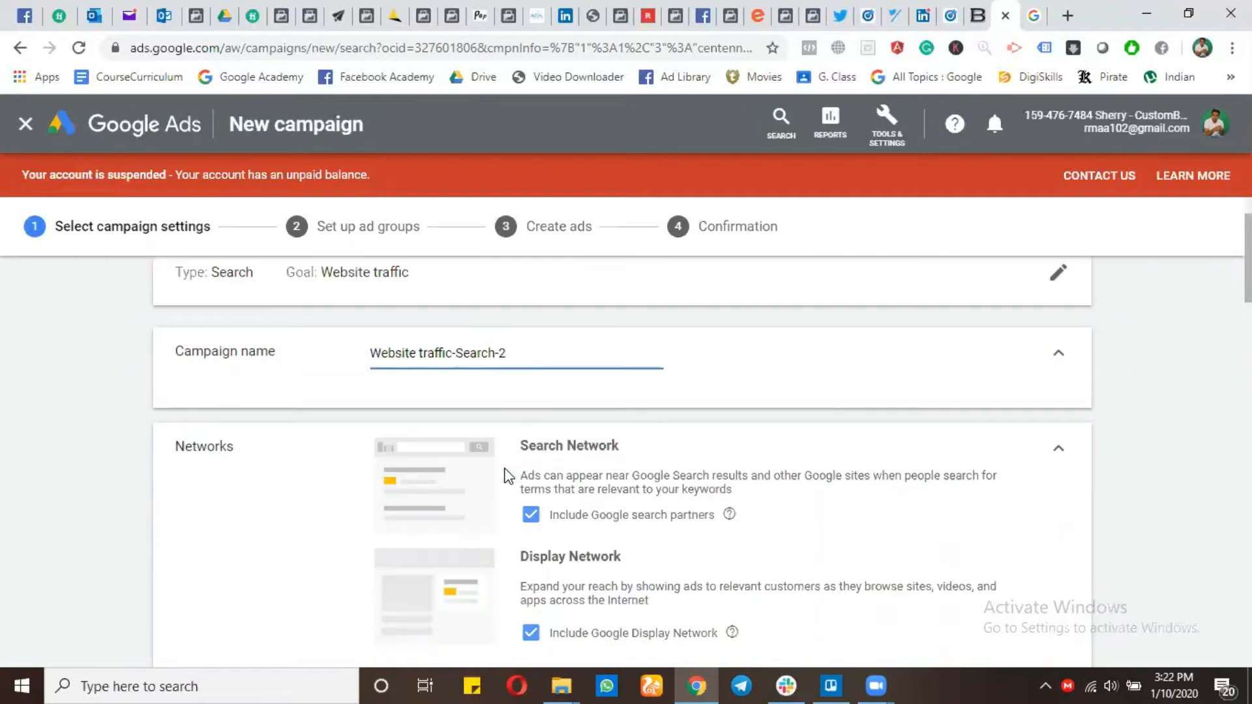
pyautogui.scroll(1, 508, 475)
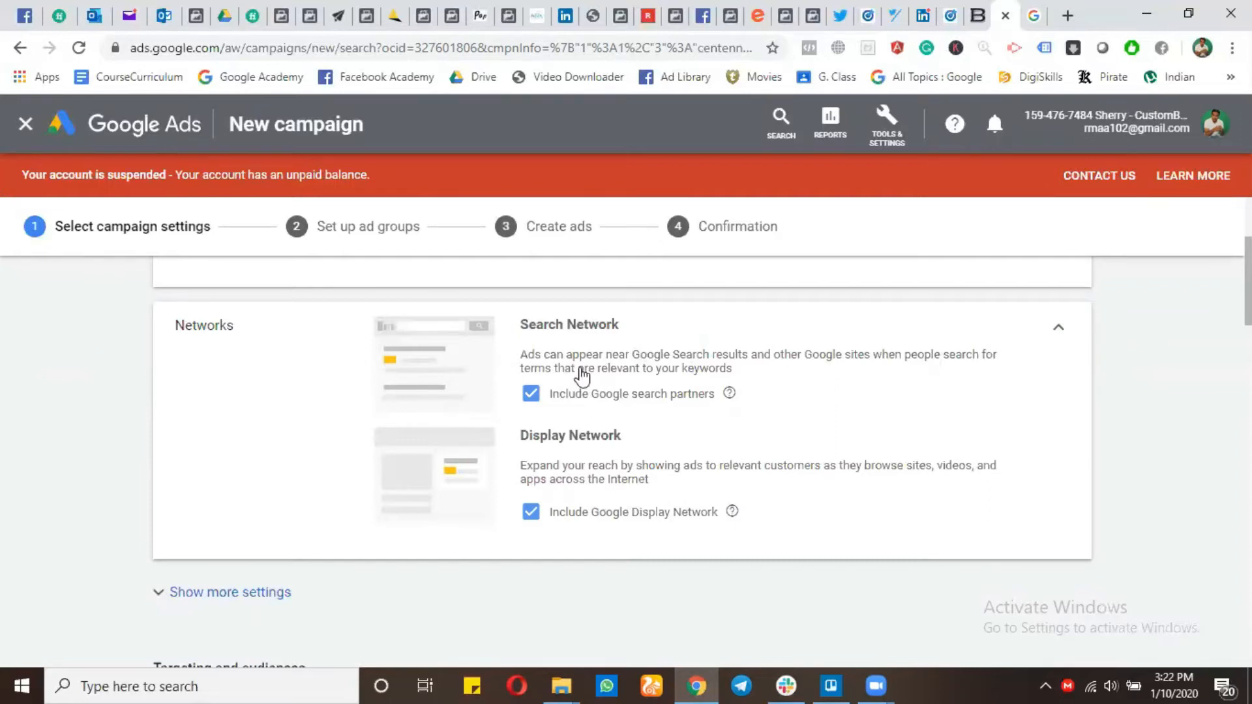
pyautogui.click(531, 513)
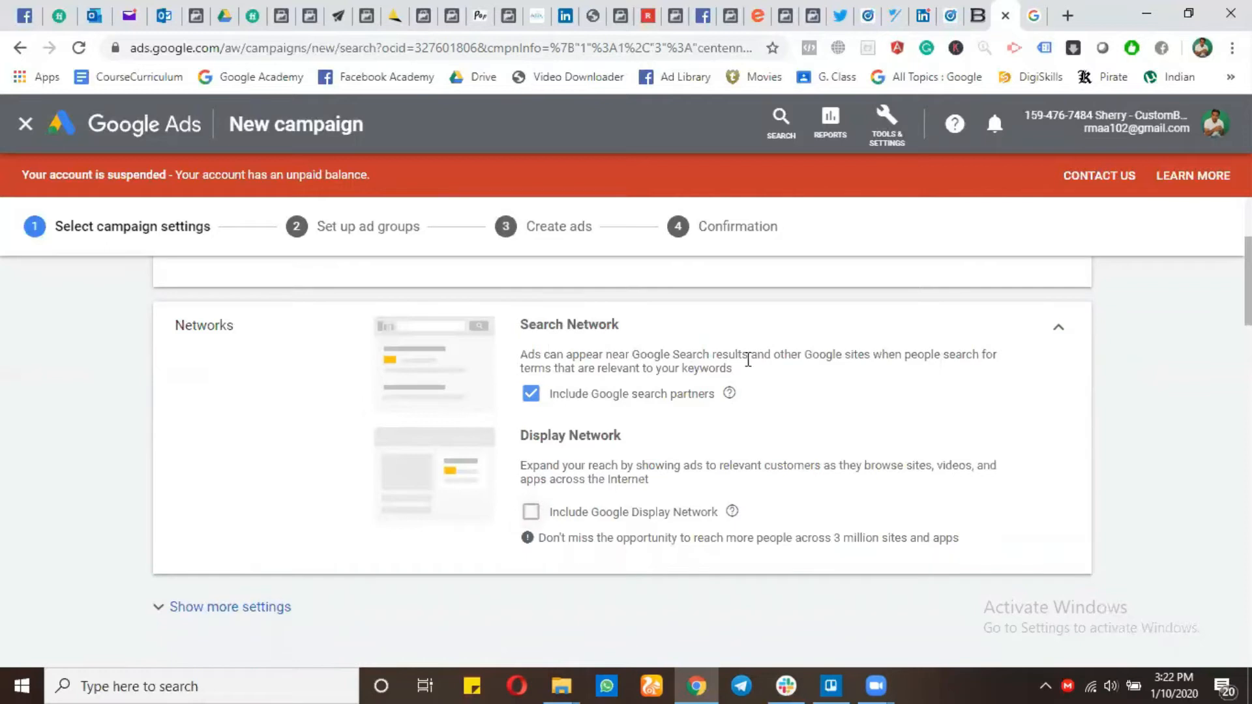
# Show the additional general settings and review the Campaign URL options, including the tracking template and custom parameters
pyautogui.scroll(-1, 671, 444)
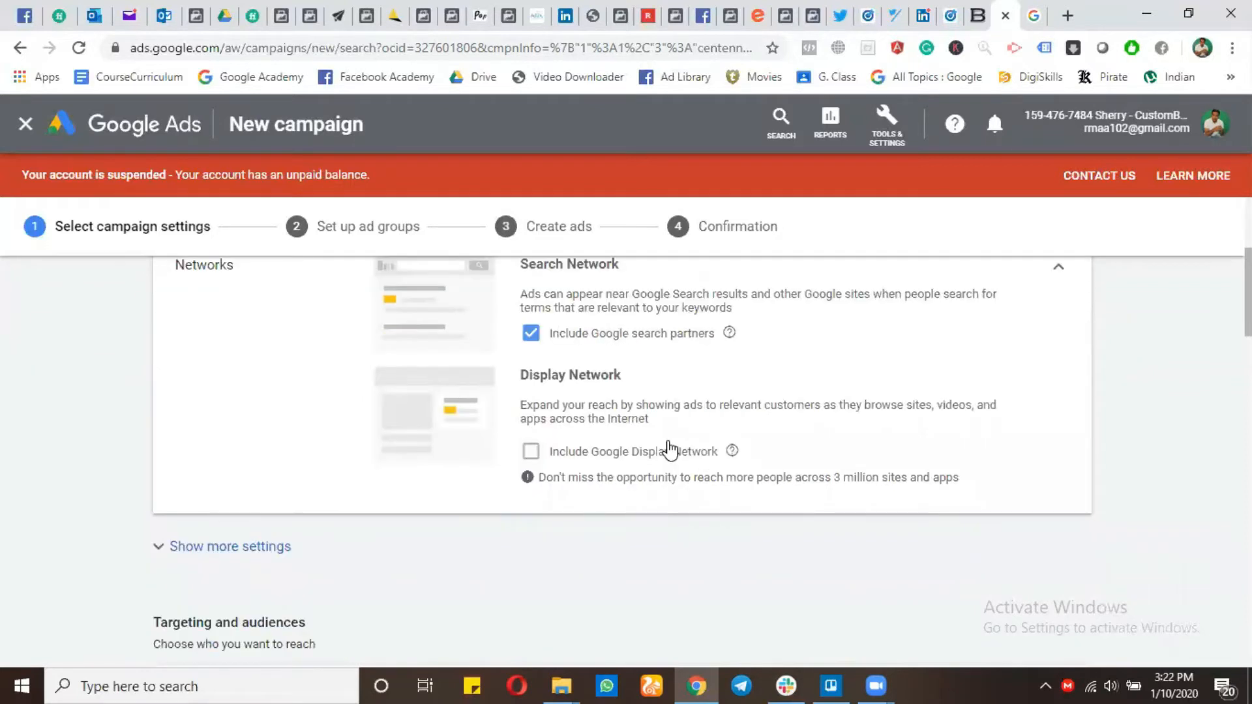
pyautogui.scroll(-3, 669, 449)
pyautogui.click(253, 378)
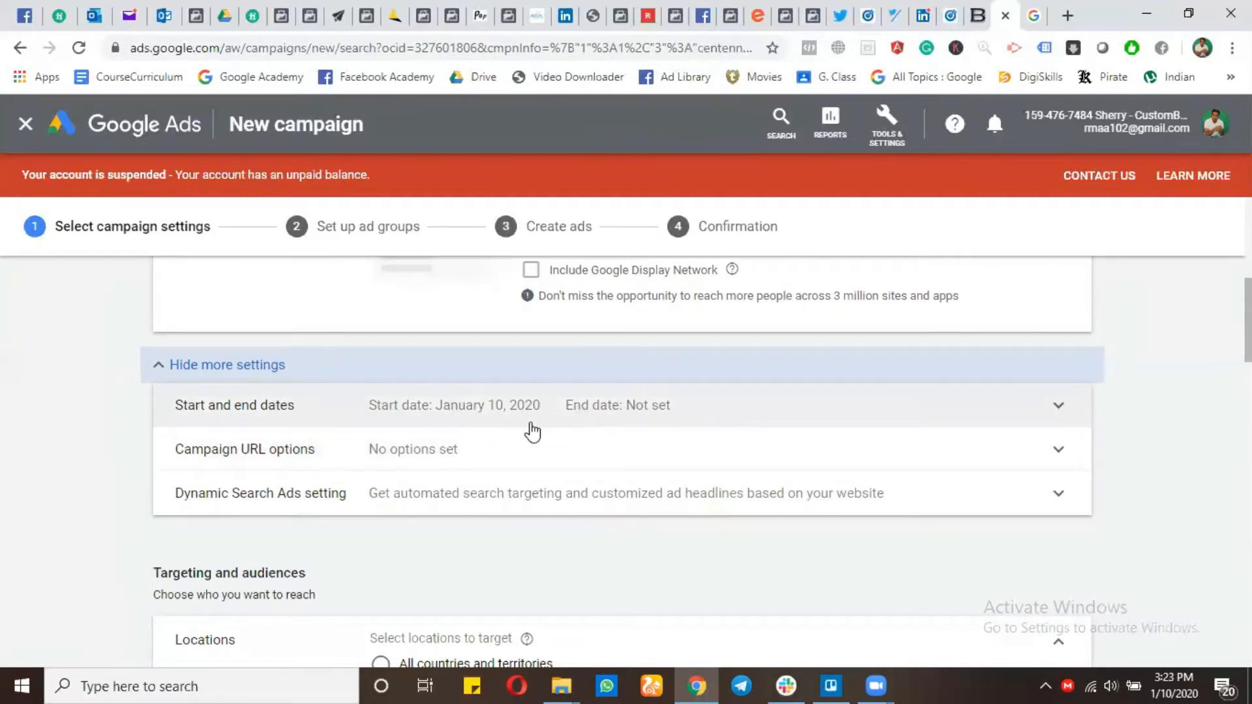
pyautogui.click(448, 451)
pyautogui.scroll(-2, 456, 462)
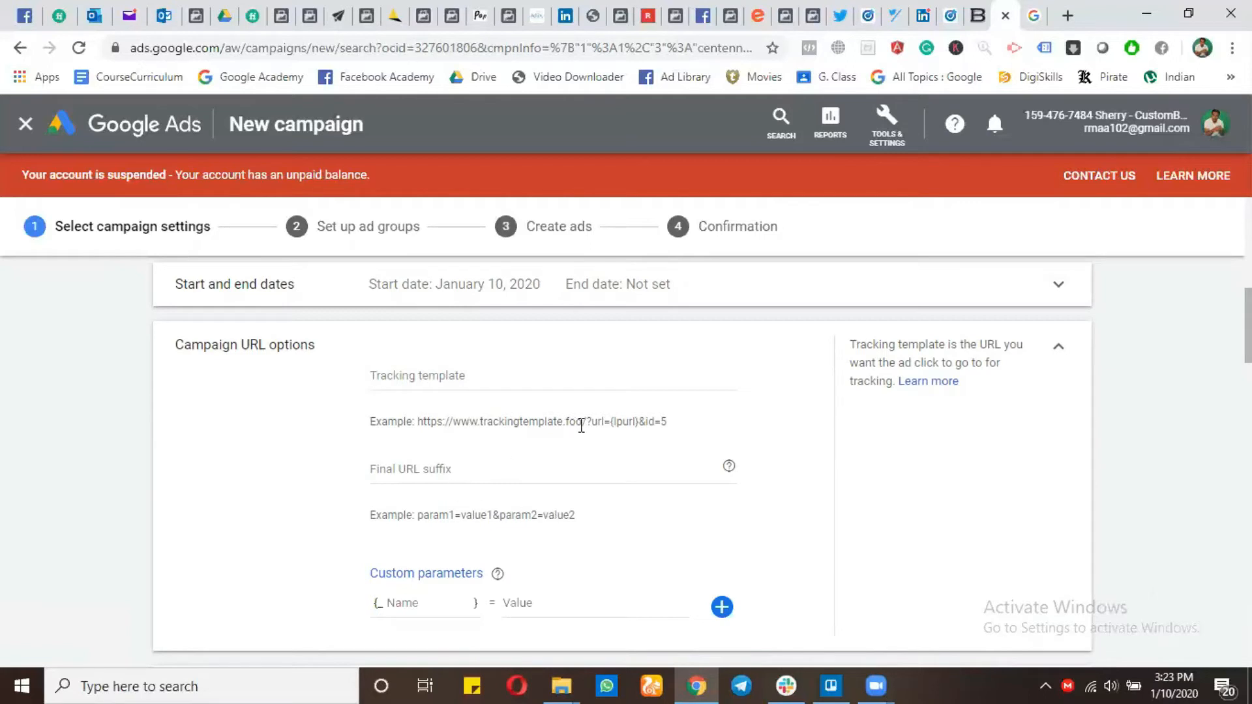
pyautogui.click(1062, 356)
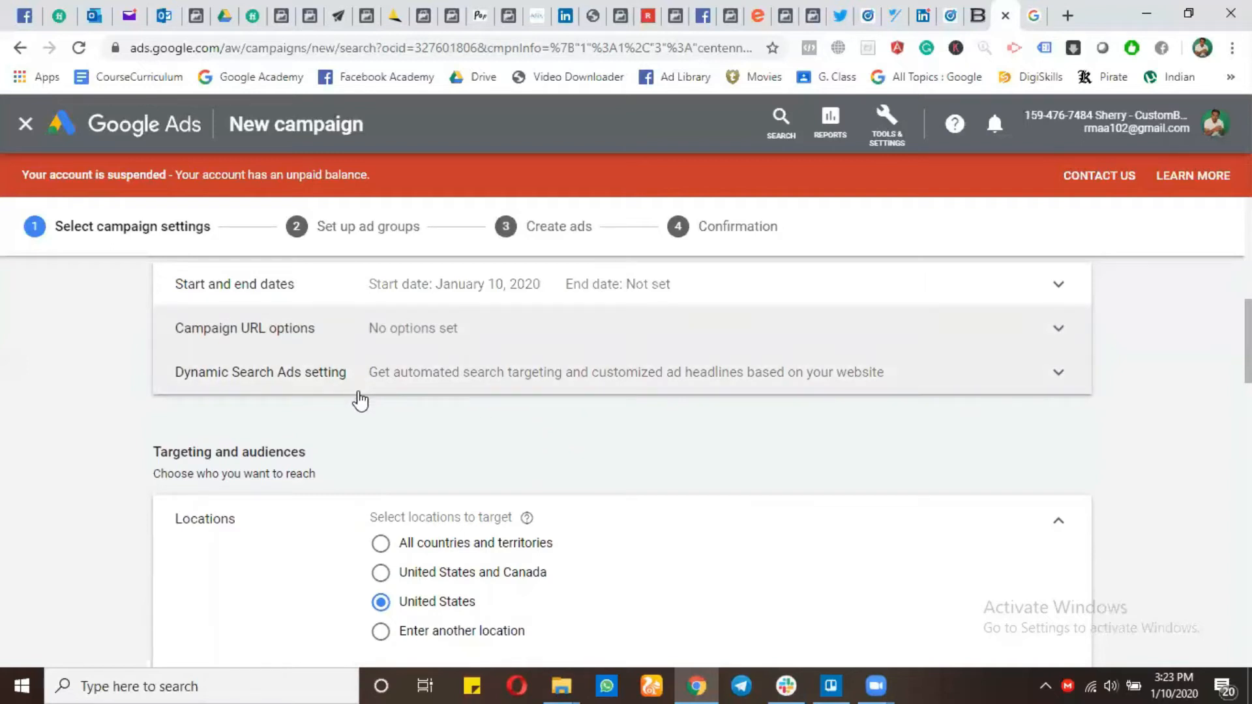
# Review the Dynamic Search Ads setting, including its domain, language and targeting source options, and collapse it
pyautogui.click(470, 390)
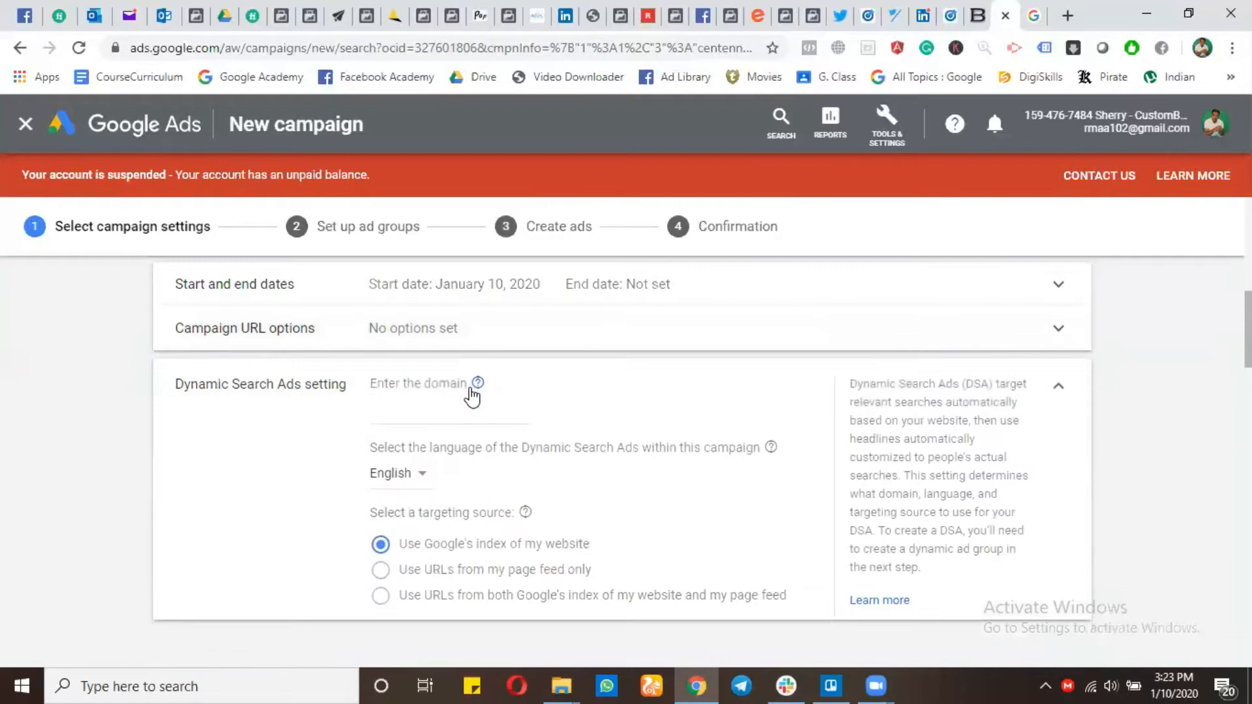
pyautogui.click(476, 388)
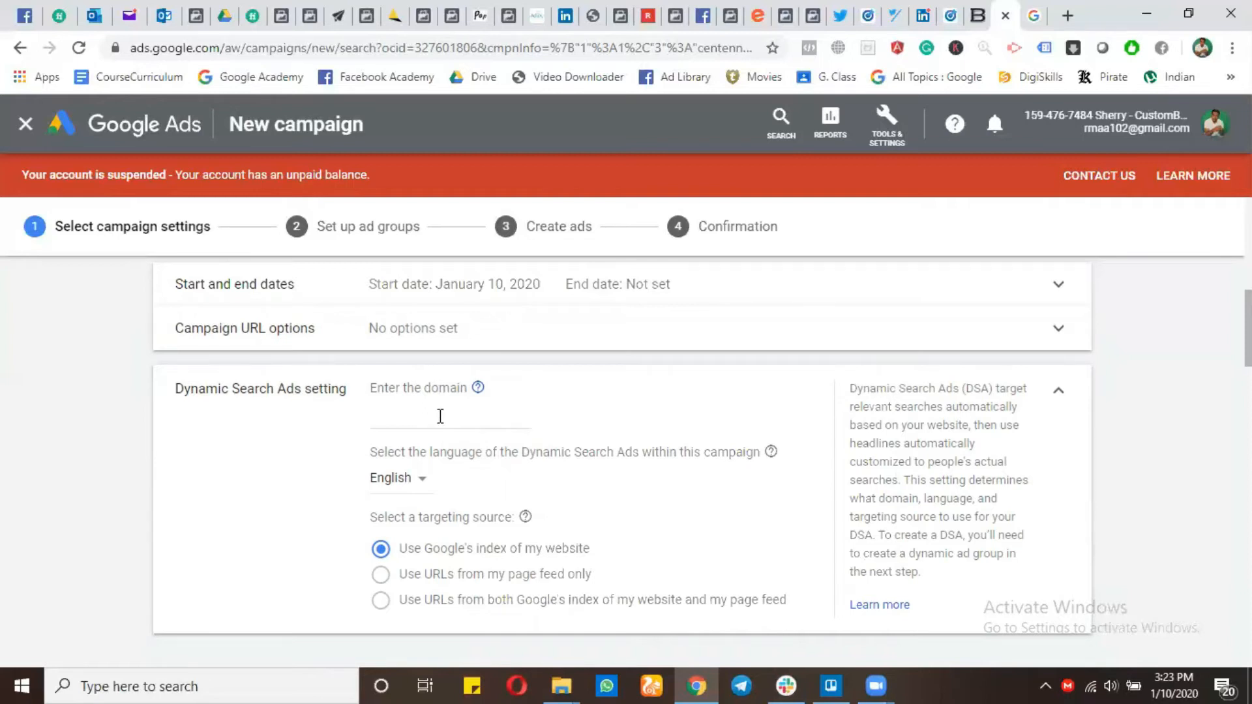
pyautogui.moveTo(353, 390); pyautogui.dragTo(319, 389)
pyautogui.click(280, 390)
pyautogui.click(1059, 393)
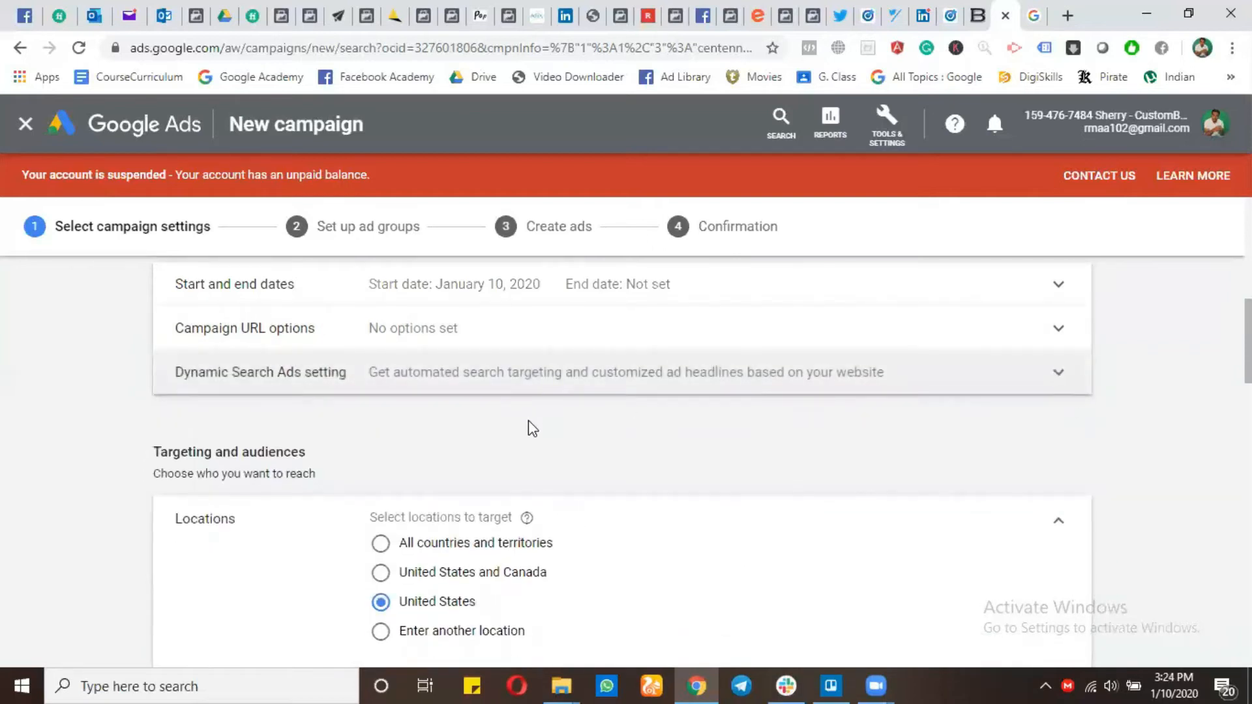
pyautogui.scroll(-2, 530, 427)
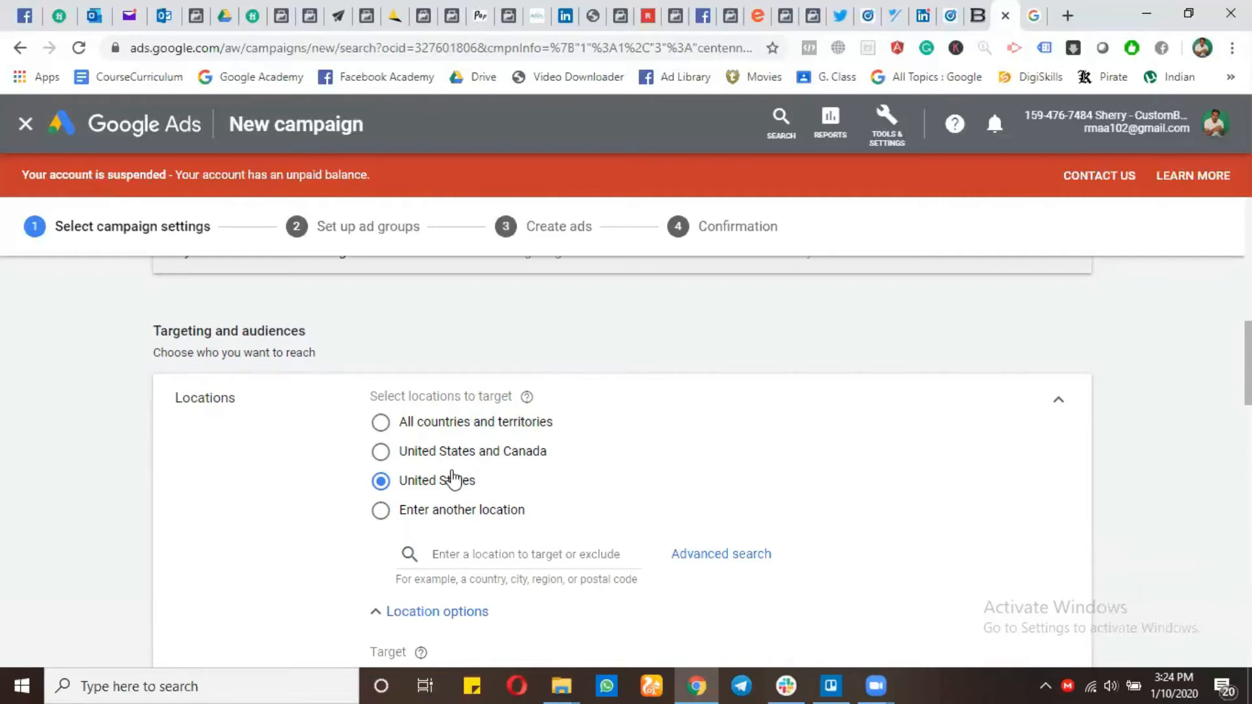
pyautogui.scroll(-2, 482, 432)
pyautogui.click(482, 432)
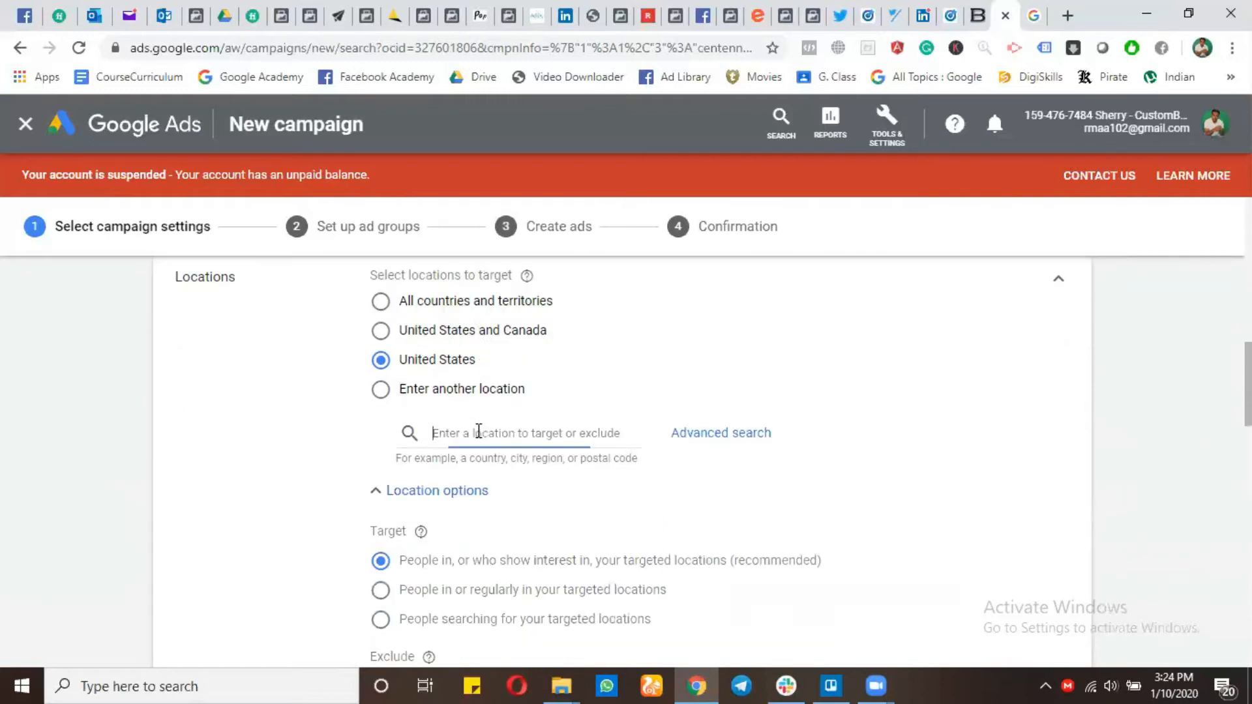
pyautogui.click(734, 437)
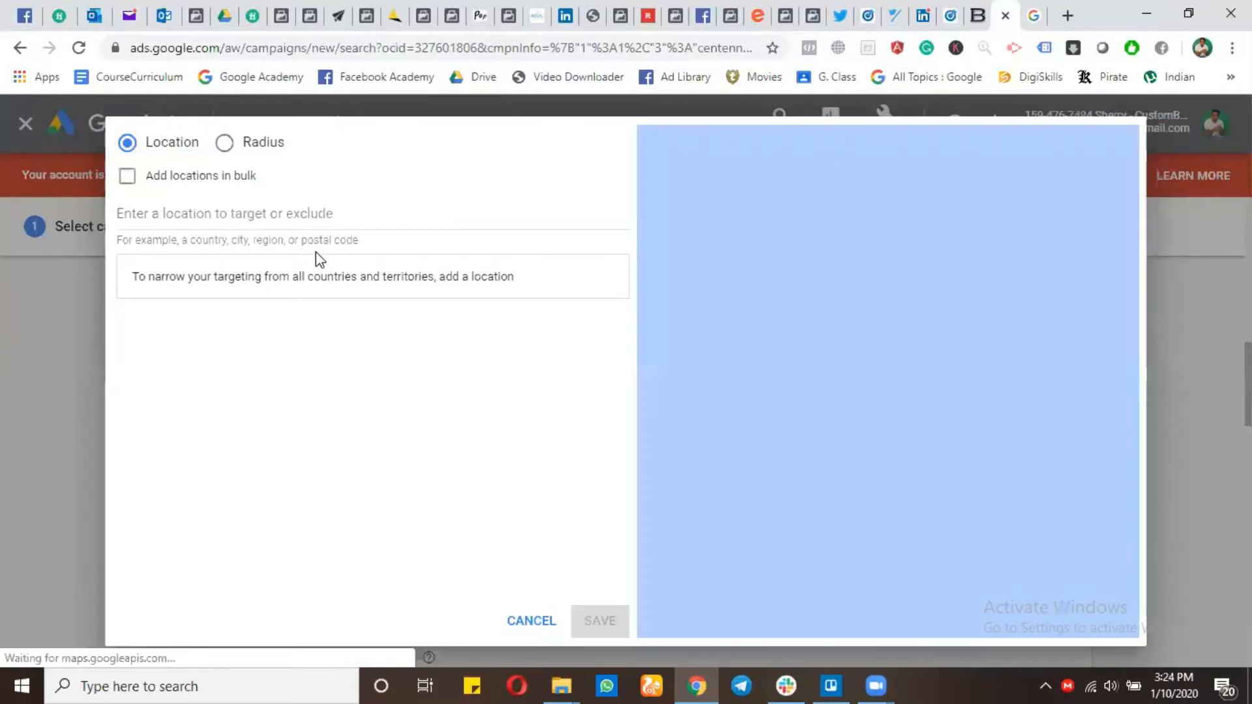
pyautogui.click(251, 218)
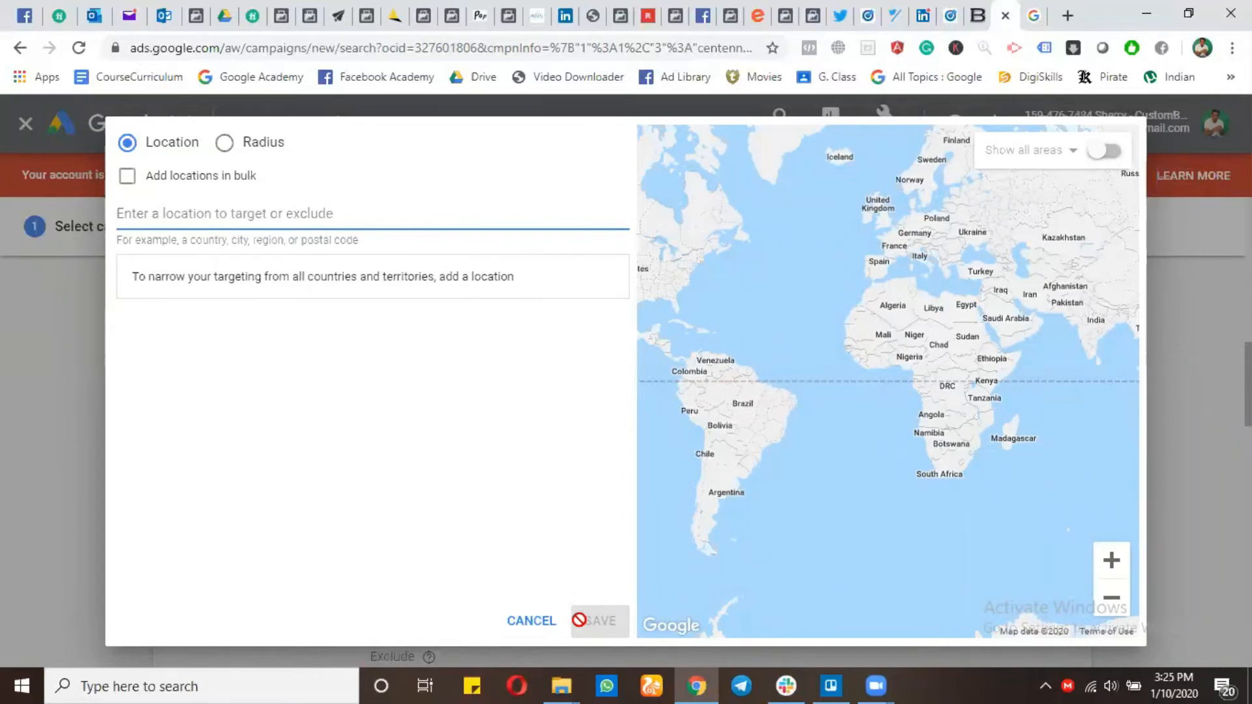
pyautogui.click(526, 622)
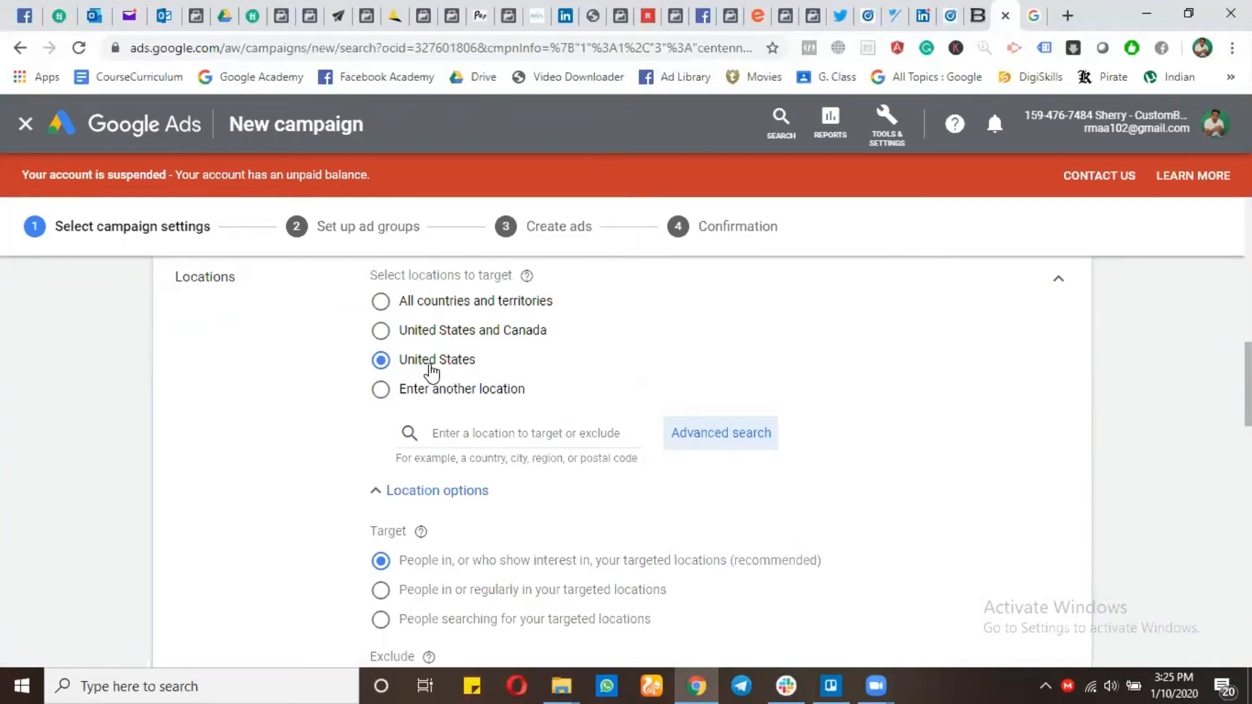
# Review the location options for targeting and excluding people in the Locations settings
pyautogui.scroll(-3, 343, 419)
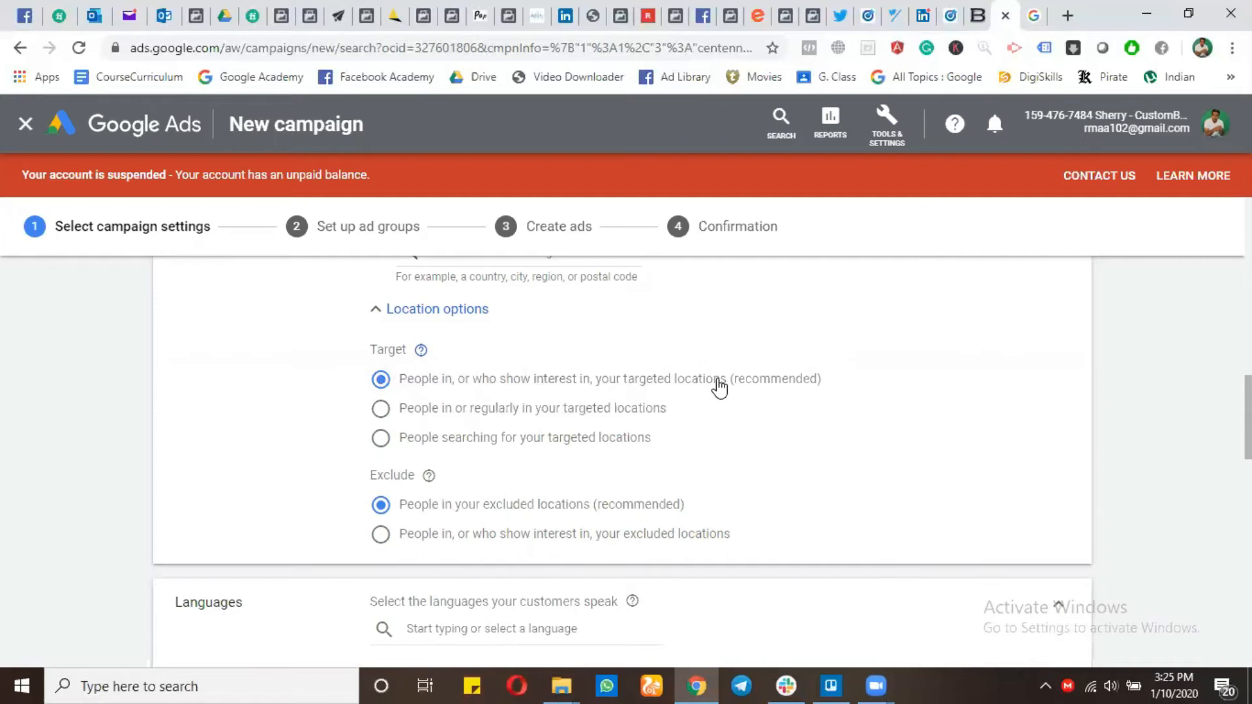
pyautogui.scroll(3, 638, 385)
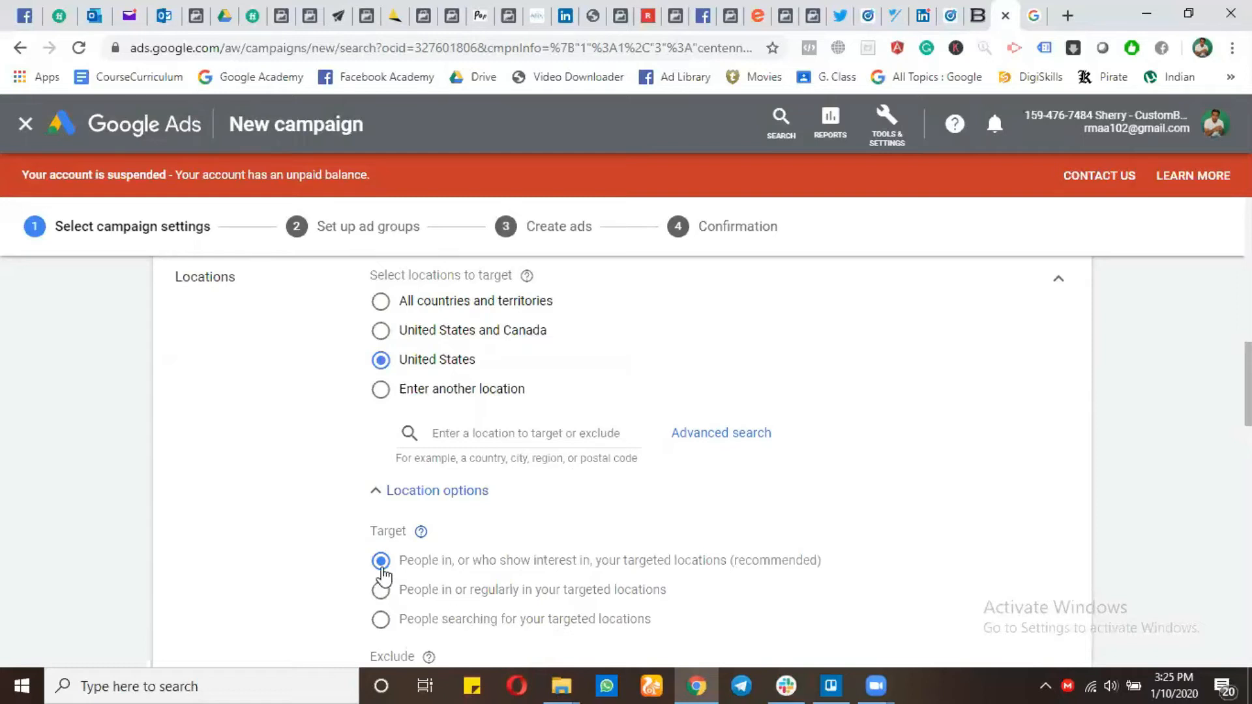
pyautogui.scroll(-5, 227, 511)
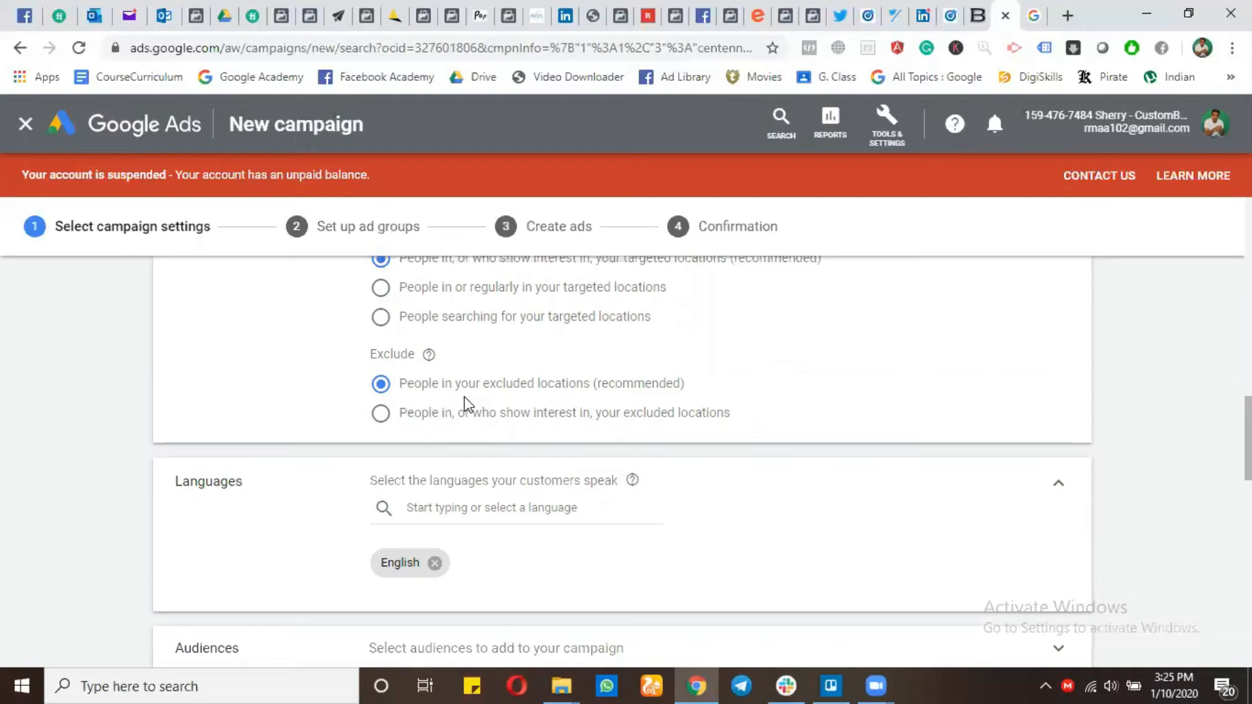
pyautogui.scroll(5, 601, 390)
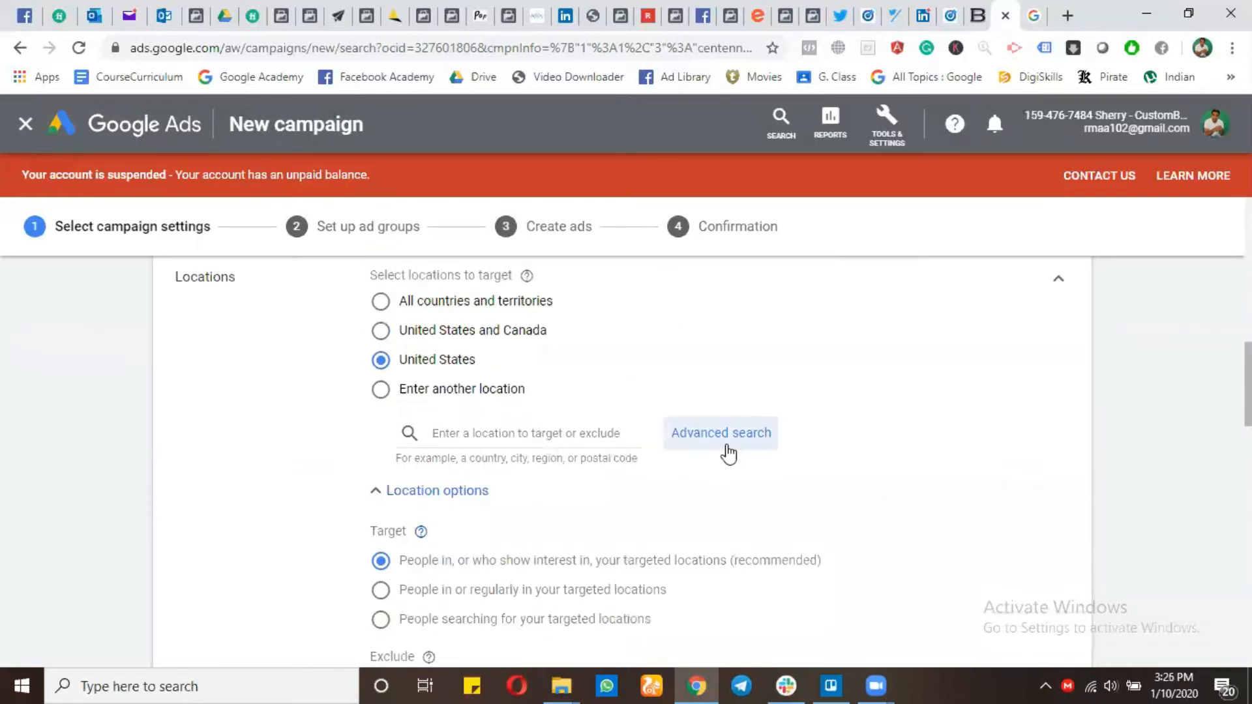
# Try excluding the city of London, England, United Kingdom through the advanced location search, and discard the change
pyautogui.click(742, 453)
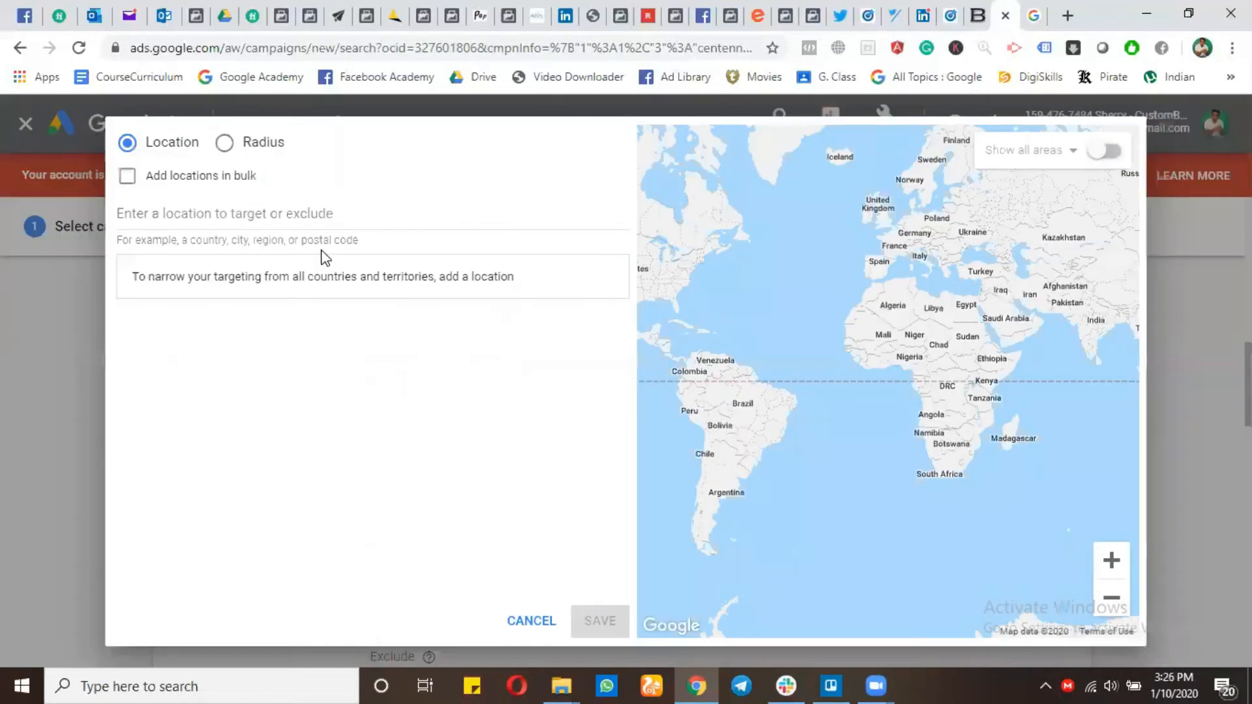
pyautogui.click(339, 214)
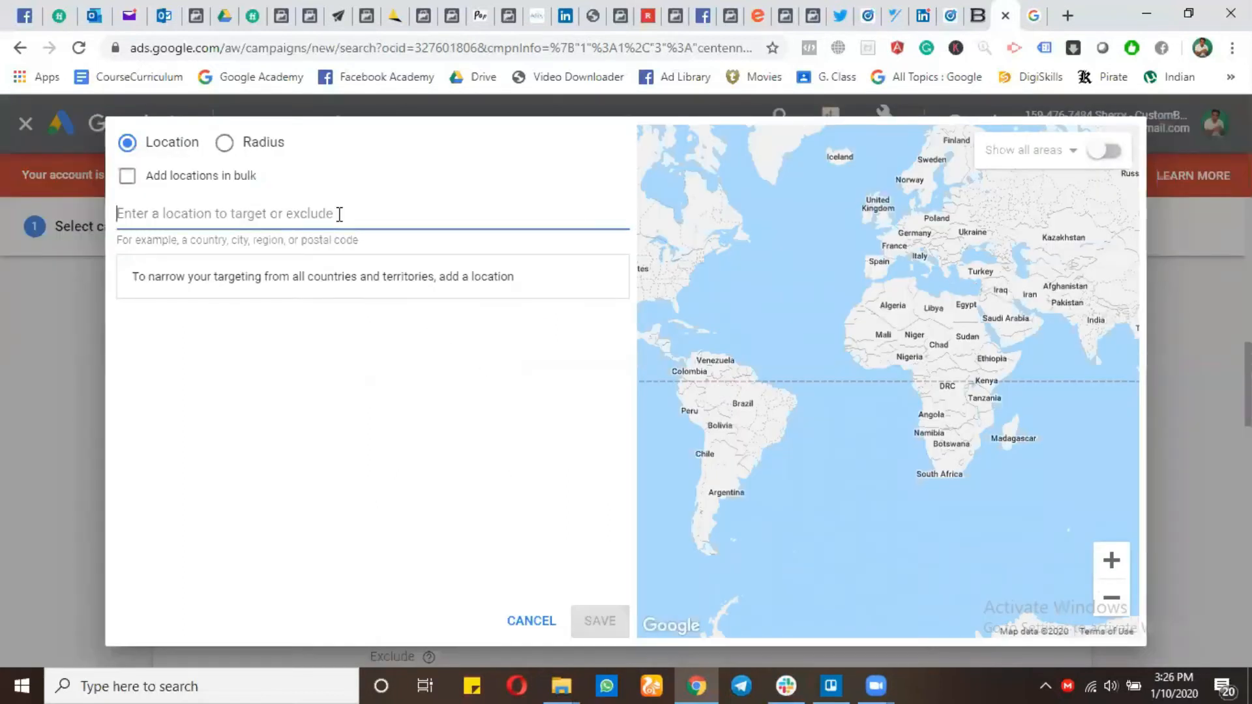
pyautogui.write('london')
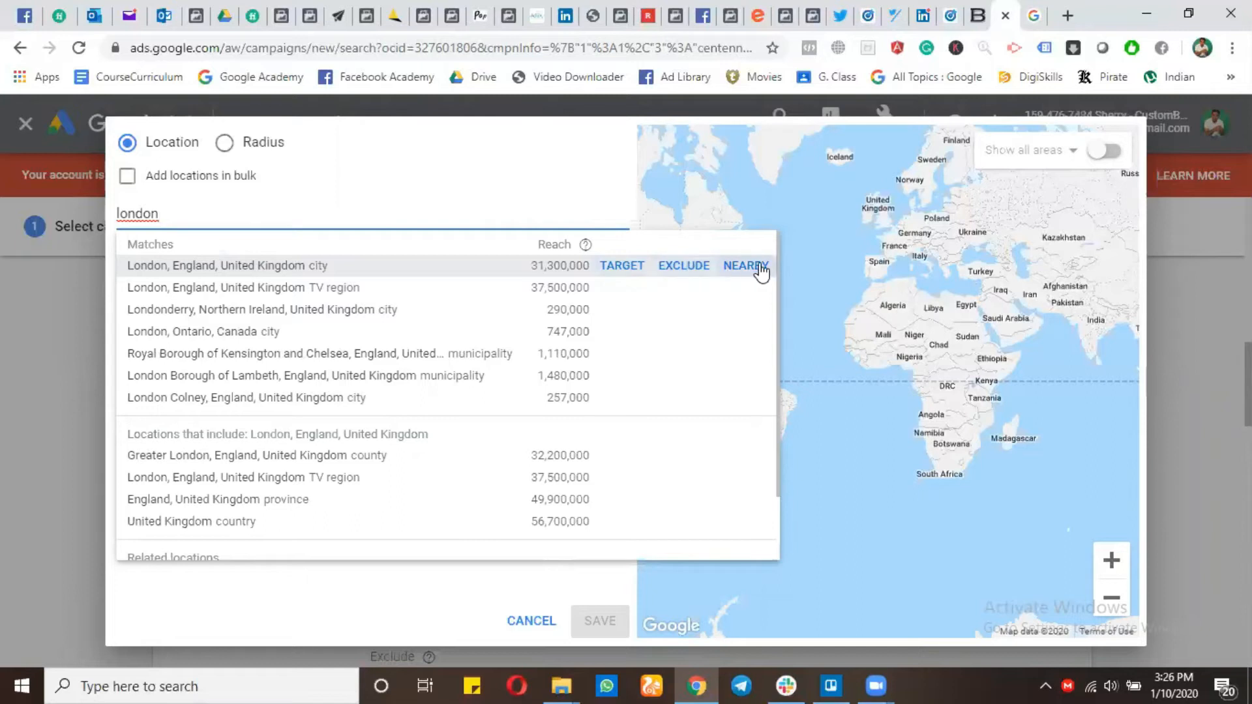
pyautogui.click(684, 266)
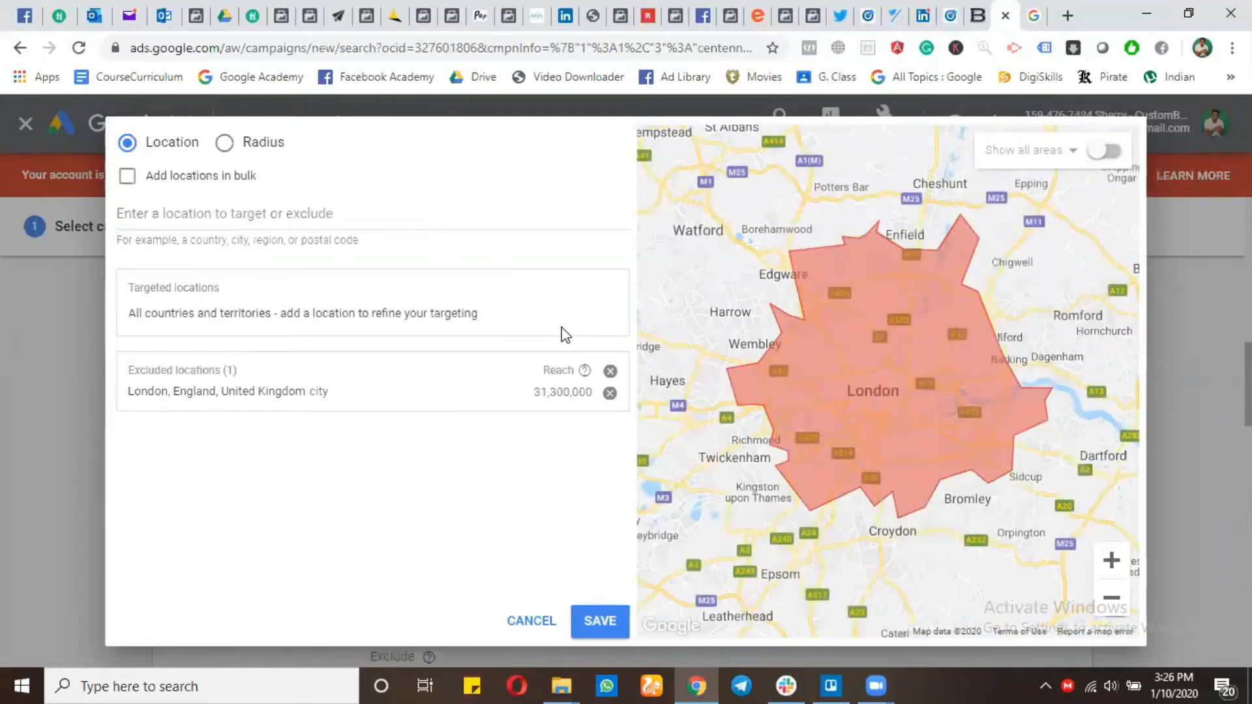
pyautogui.click(534, 623)
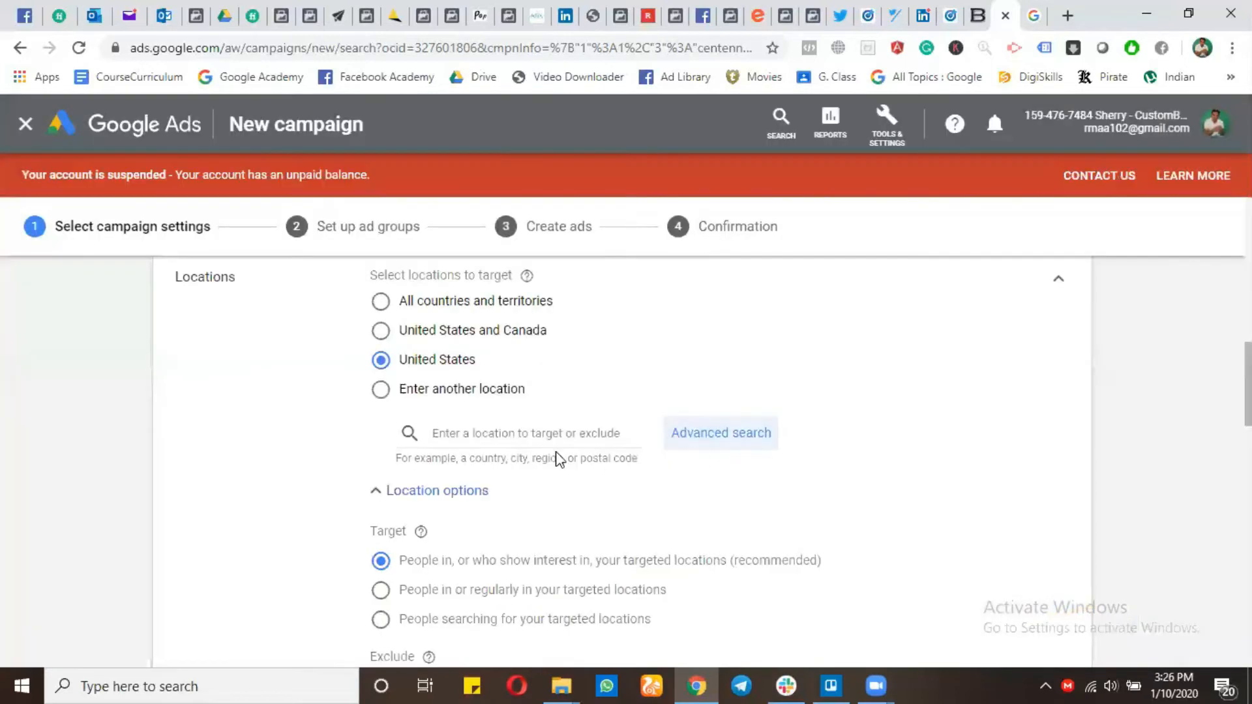
# Review the languages available for the campaign's customers, keeping English selected
pyautogui.scroll(-2, 492, 511)
pyautogui.scroll(-3, 461, 561)
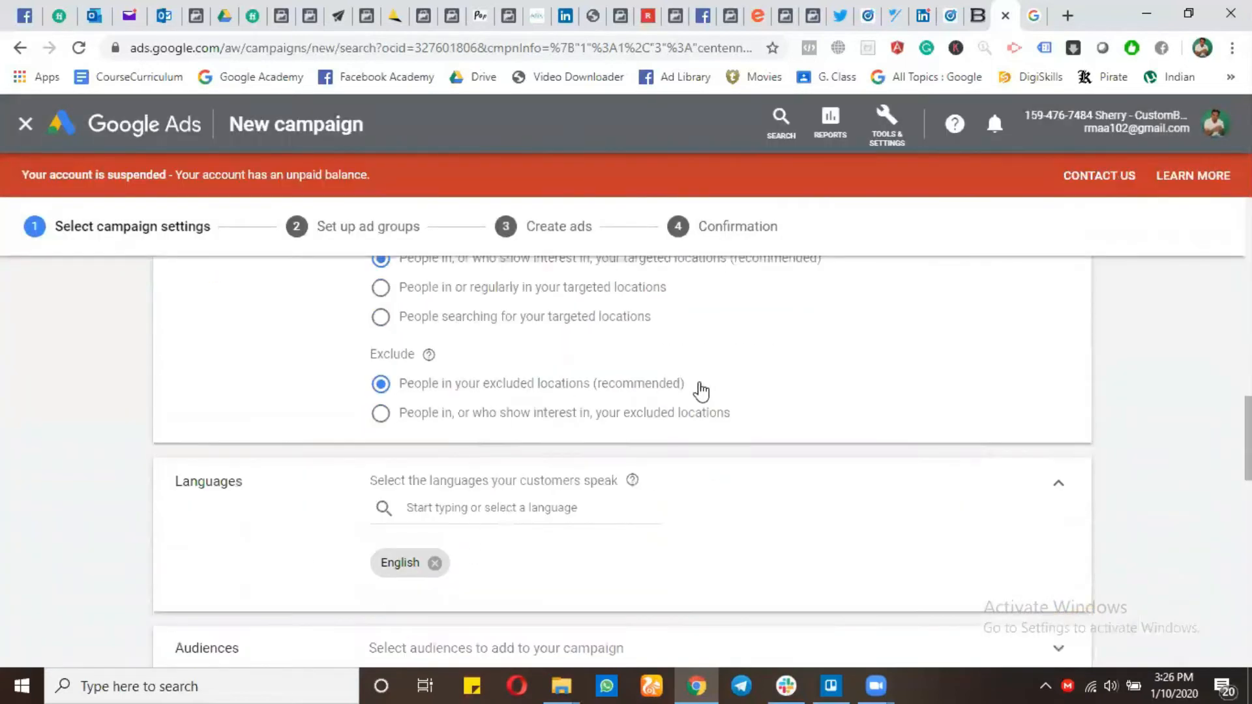
pyautogui.scroll(-3, 725, 456)
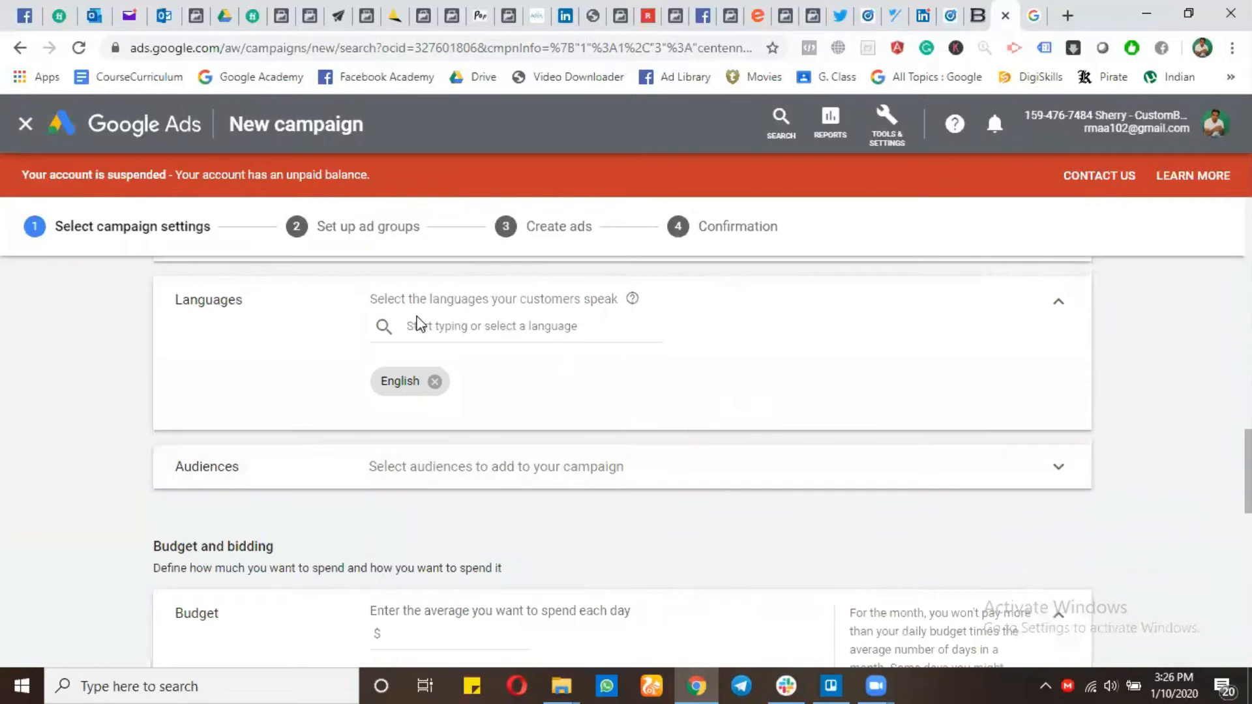
pyautogui.click(463, 332)
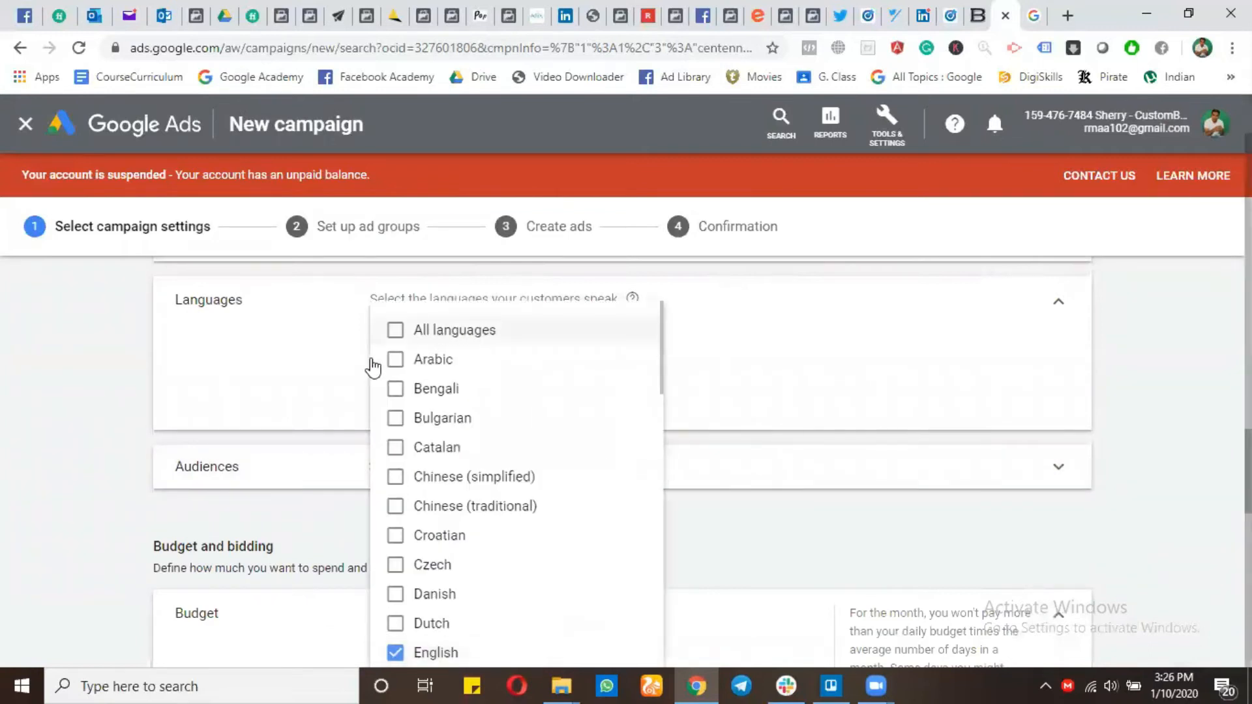
pyautogui.click(250, 355)
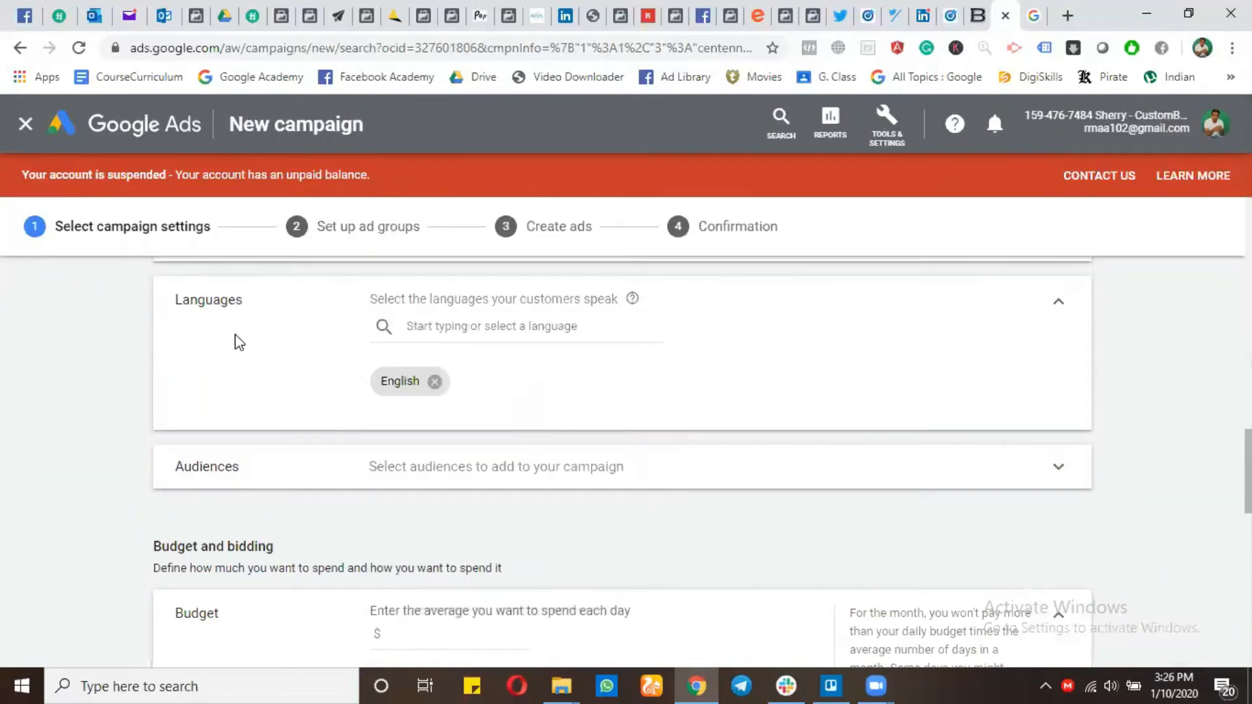
pyautogui.click(555, 328)
pyautogui.click(266, 363)
# Expand the Audiences settings and review the suggested audience ideas, including the details of the Makeup & Cosmetics in-market audience
pyautogui.scroll(-1, 270, 375)
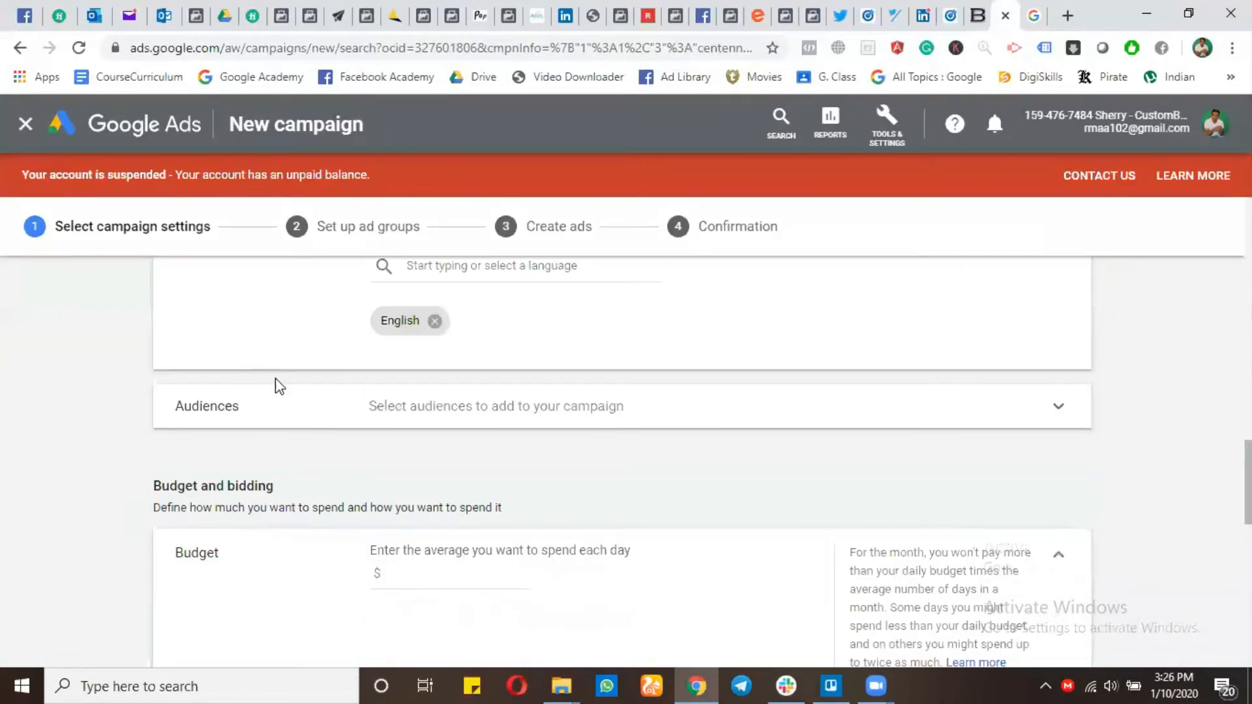
pyautogui.click(313, 410)
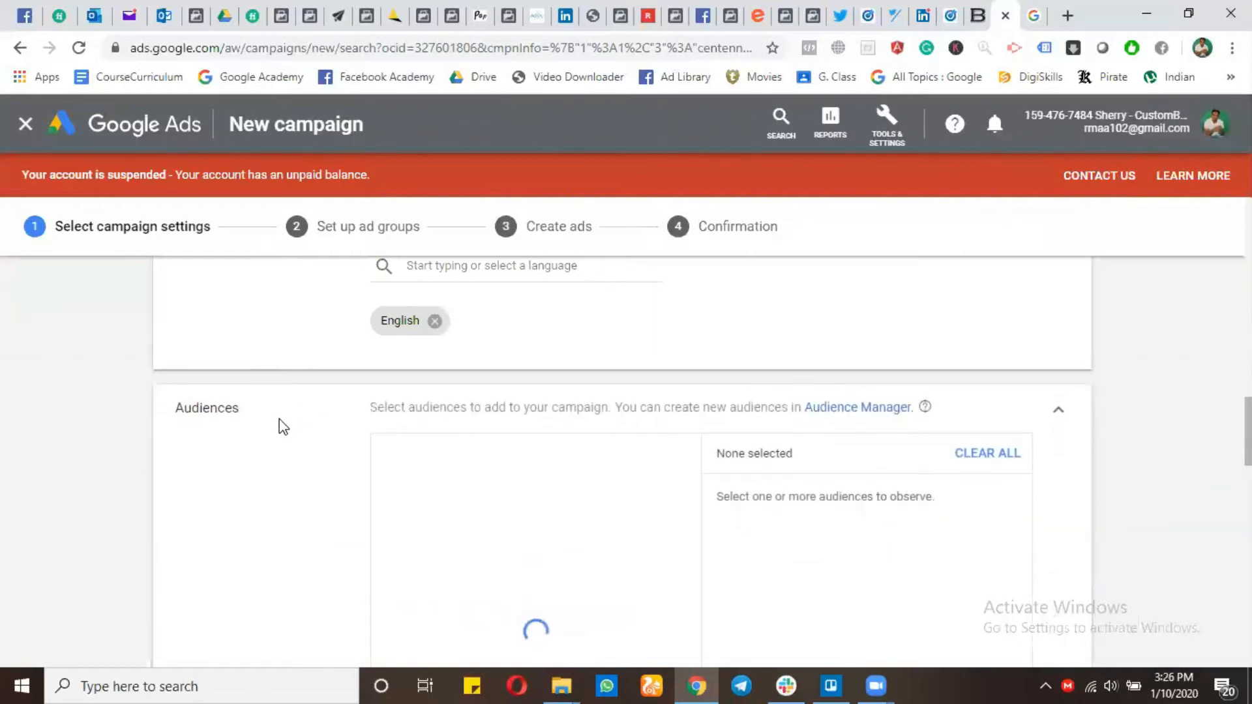
pyautogui.scroll(-1, 326, 444)
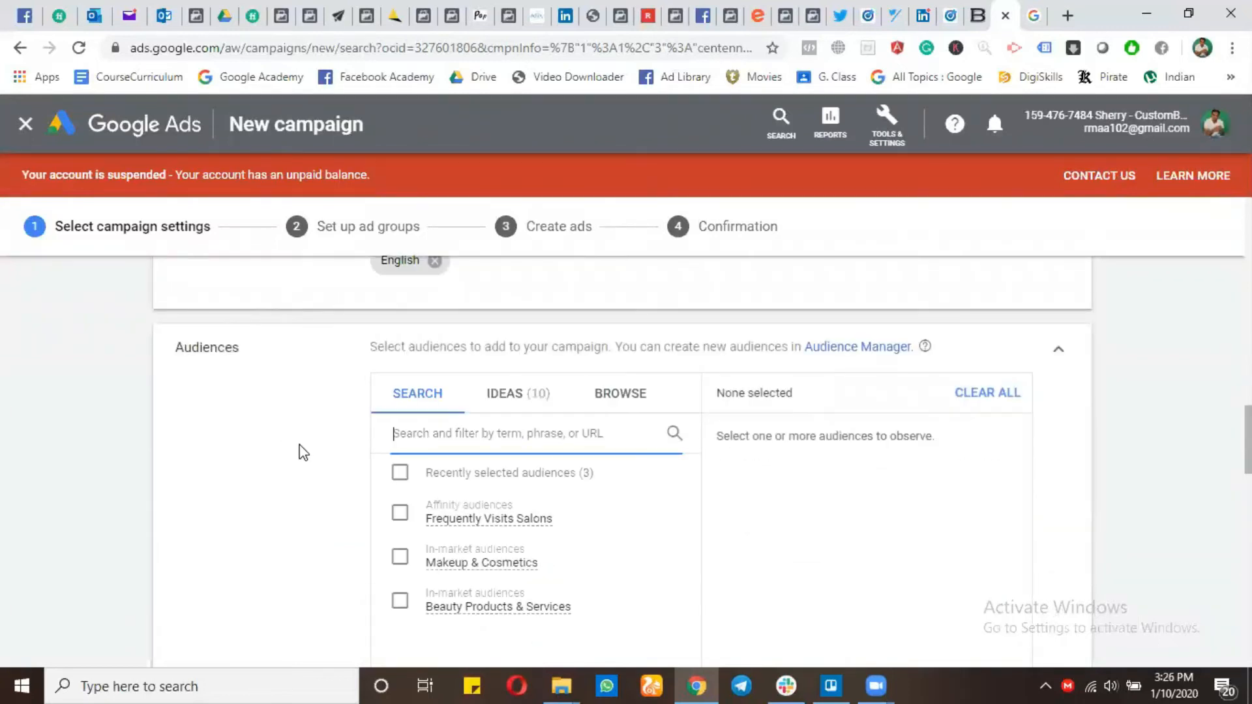
pyautogui.scroll(-1, 259, 429)
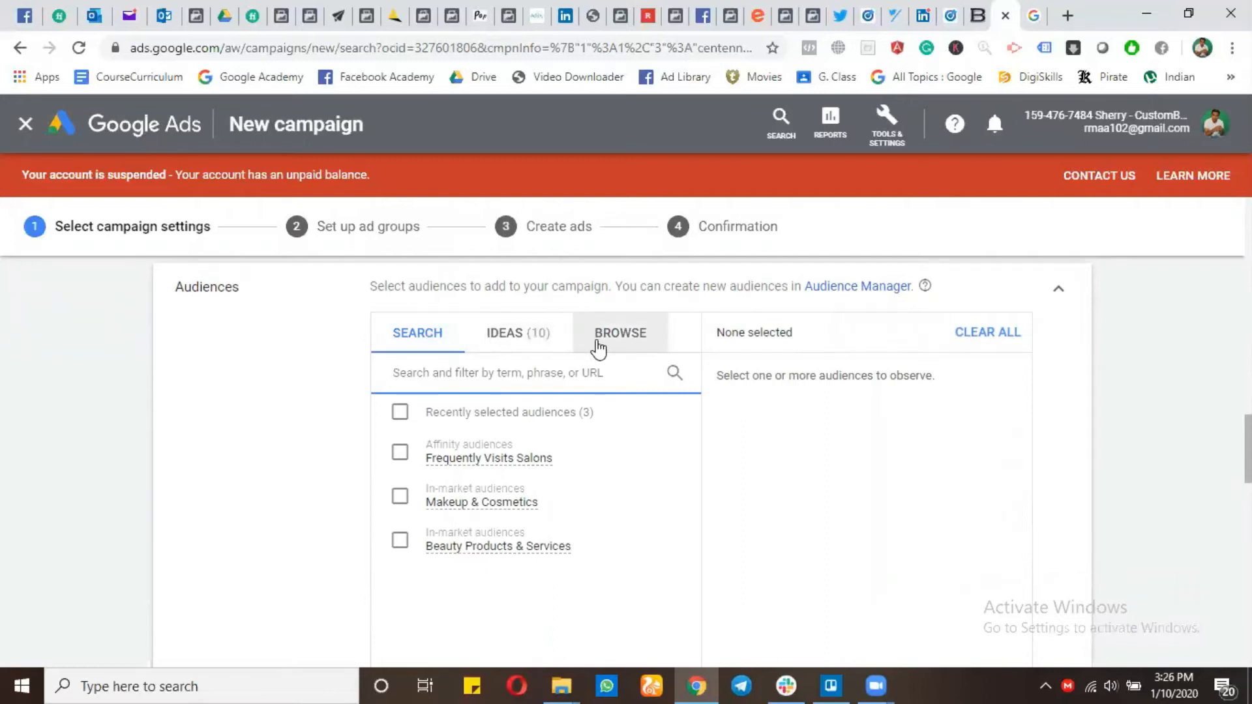
pyautogui.click(516, 335)
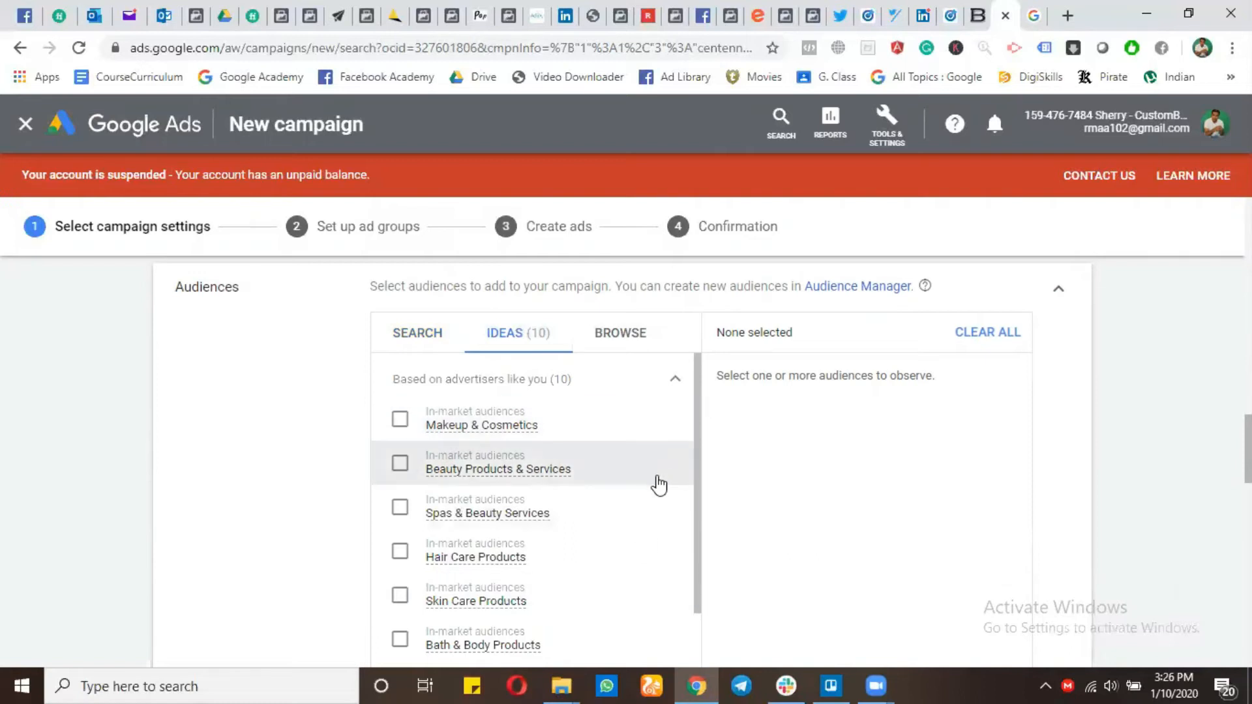
pyautogui.scroll(-3, 659, 486)
pyautogui.scroll(2, 587, 515)
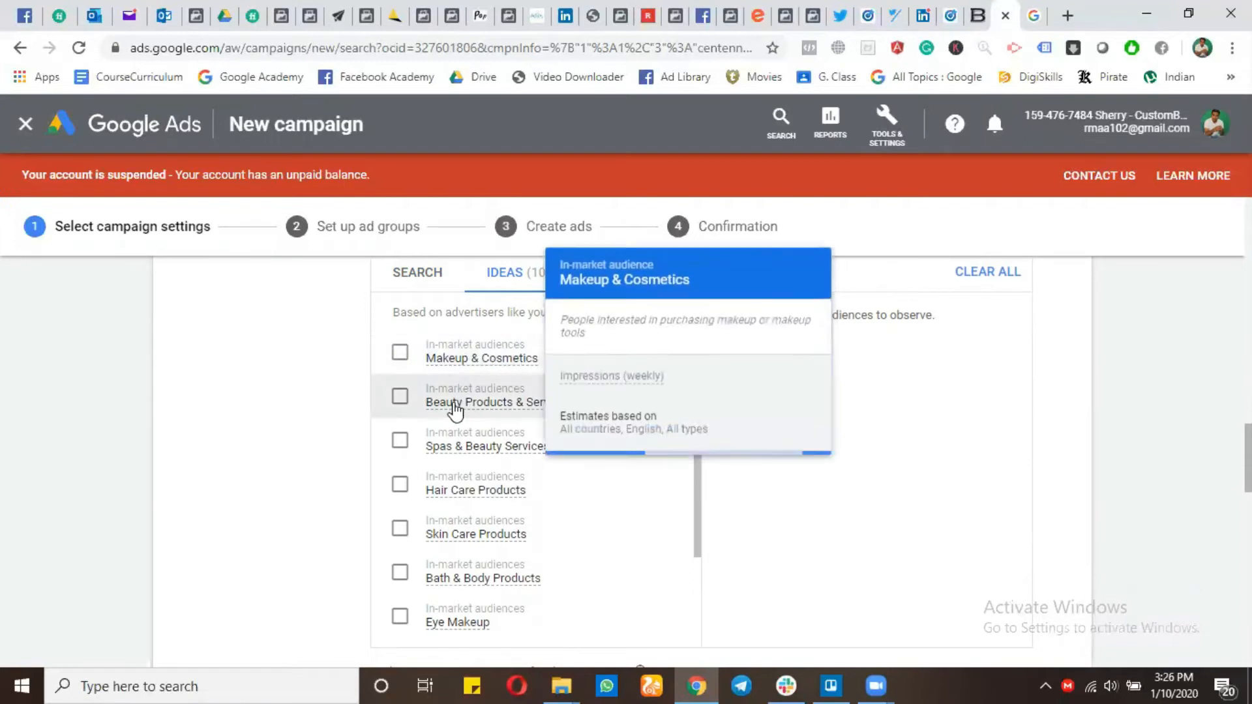
pyautogui.moveTo(450, 413)
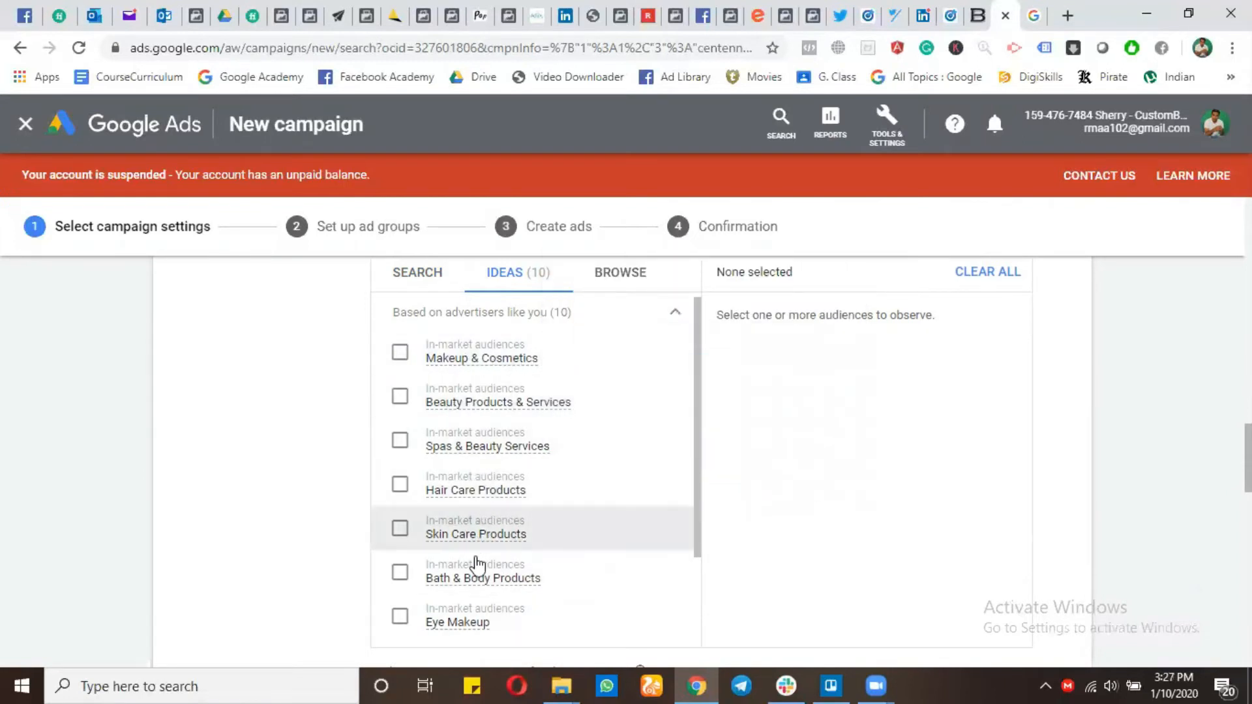
pyautogui.scroll(1, 335, 394)
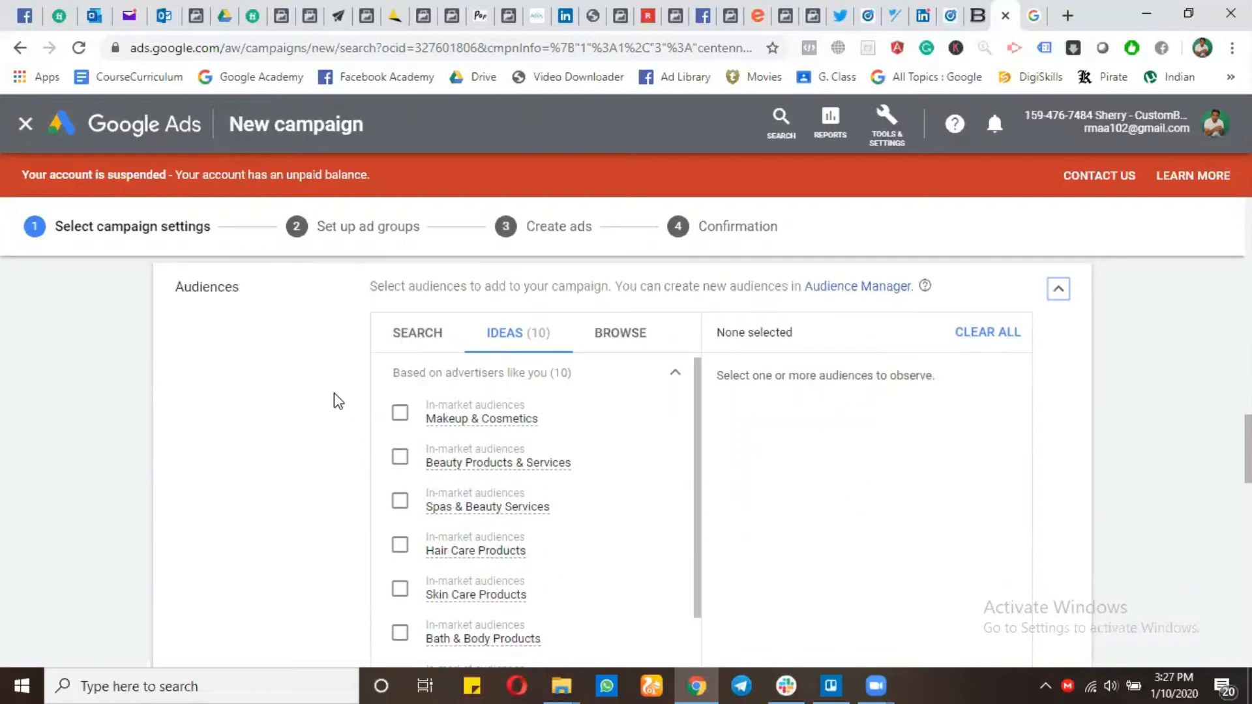
# Try adding the Social Media Enthusiasts affinity audience by searching for "social", and remove it from the selection again
pyautogui.click(424, 340)
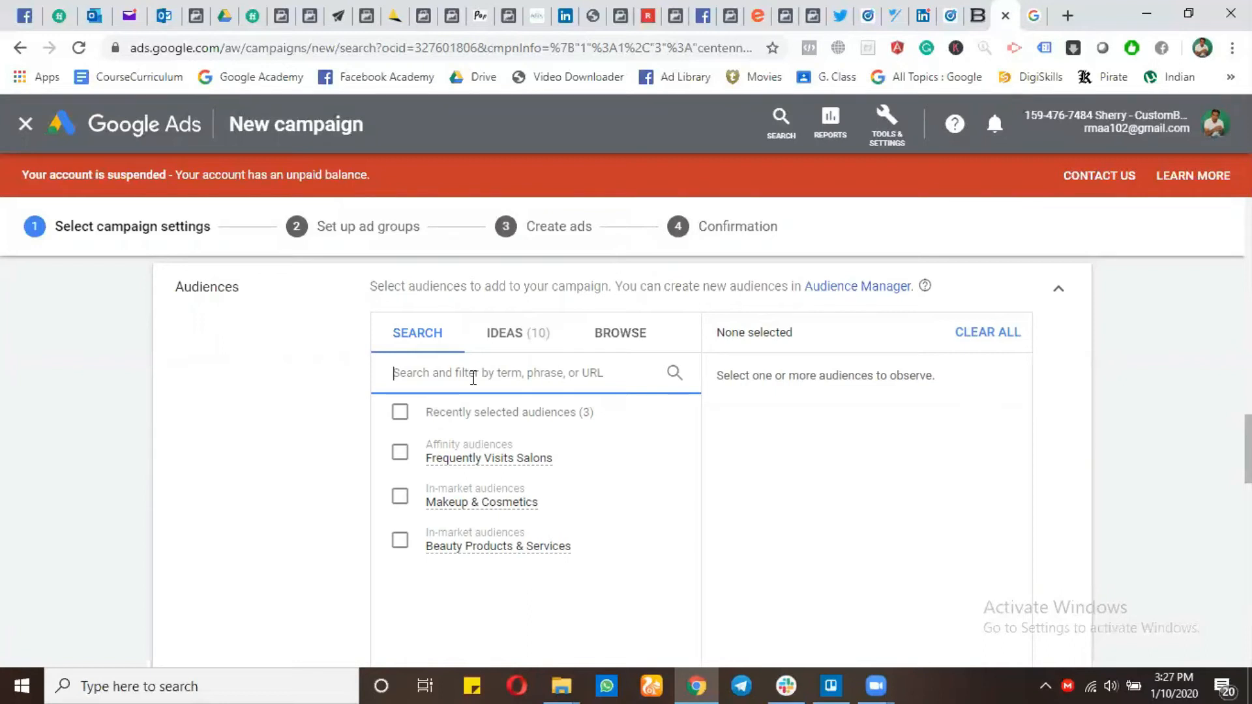
pyautogui.write('so')
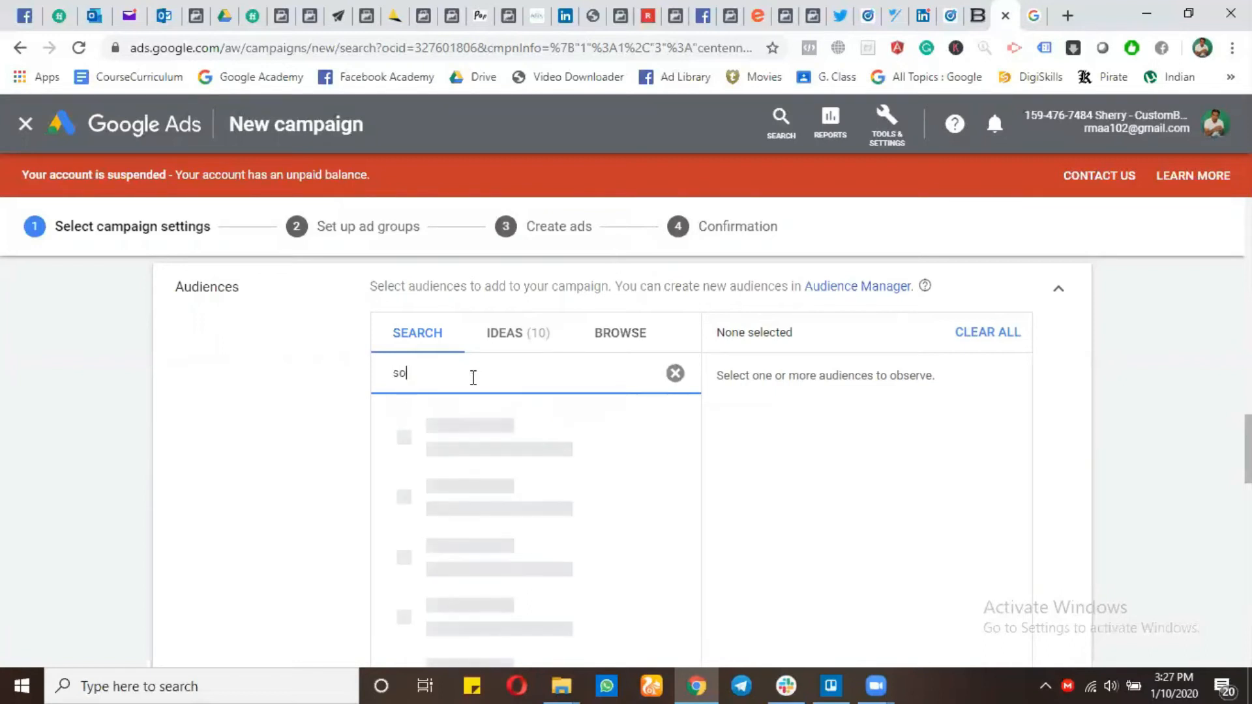
pyautogui.write('cial')
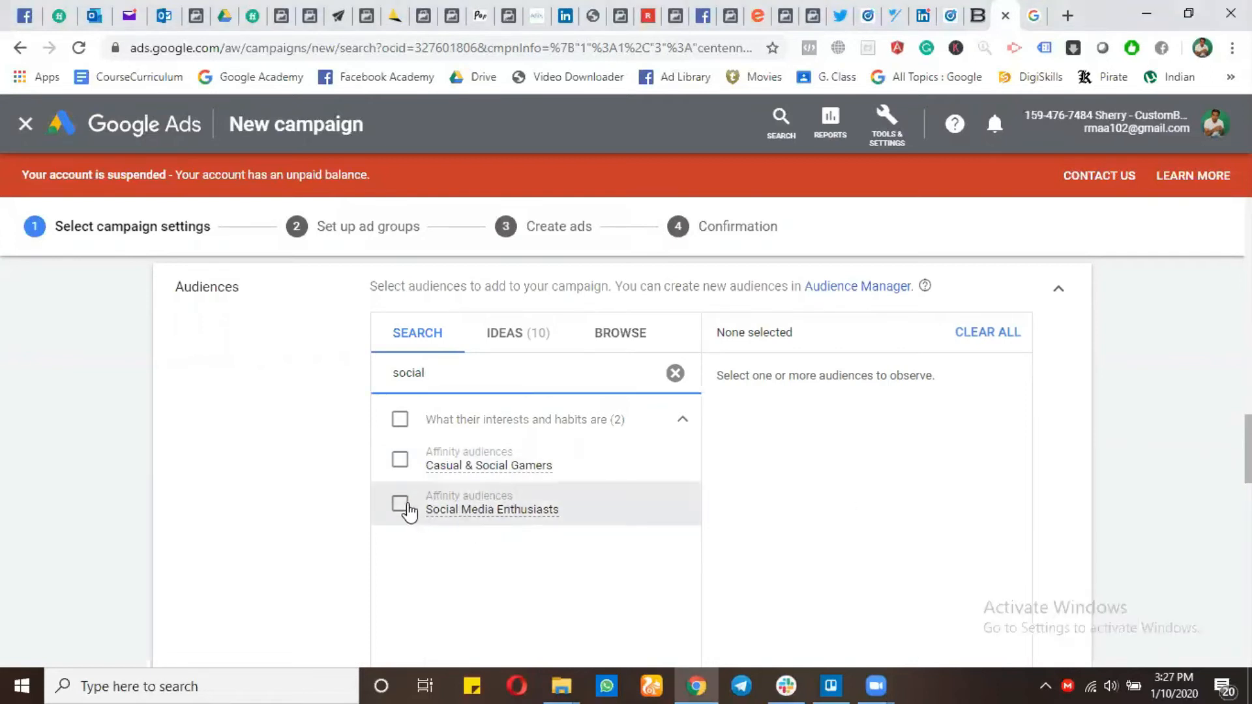
pyautogui.click(381, 511)
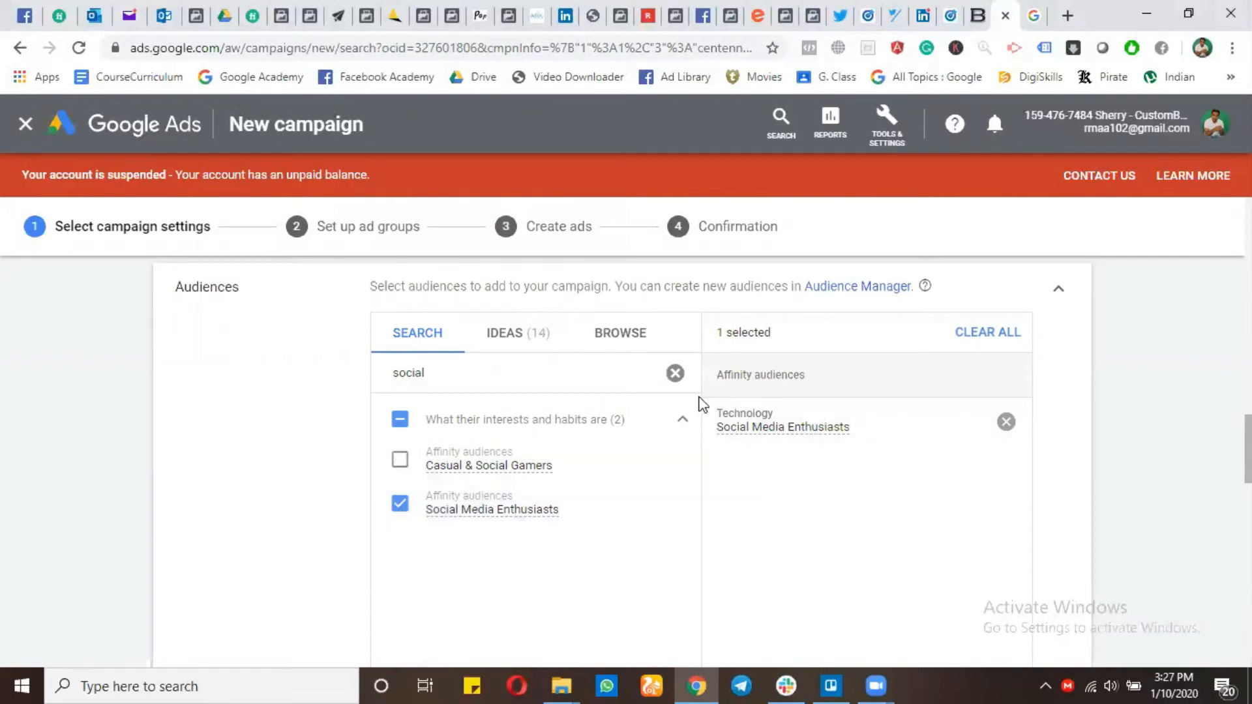
pyautogui.click(675, 374)
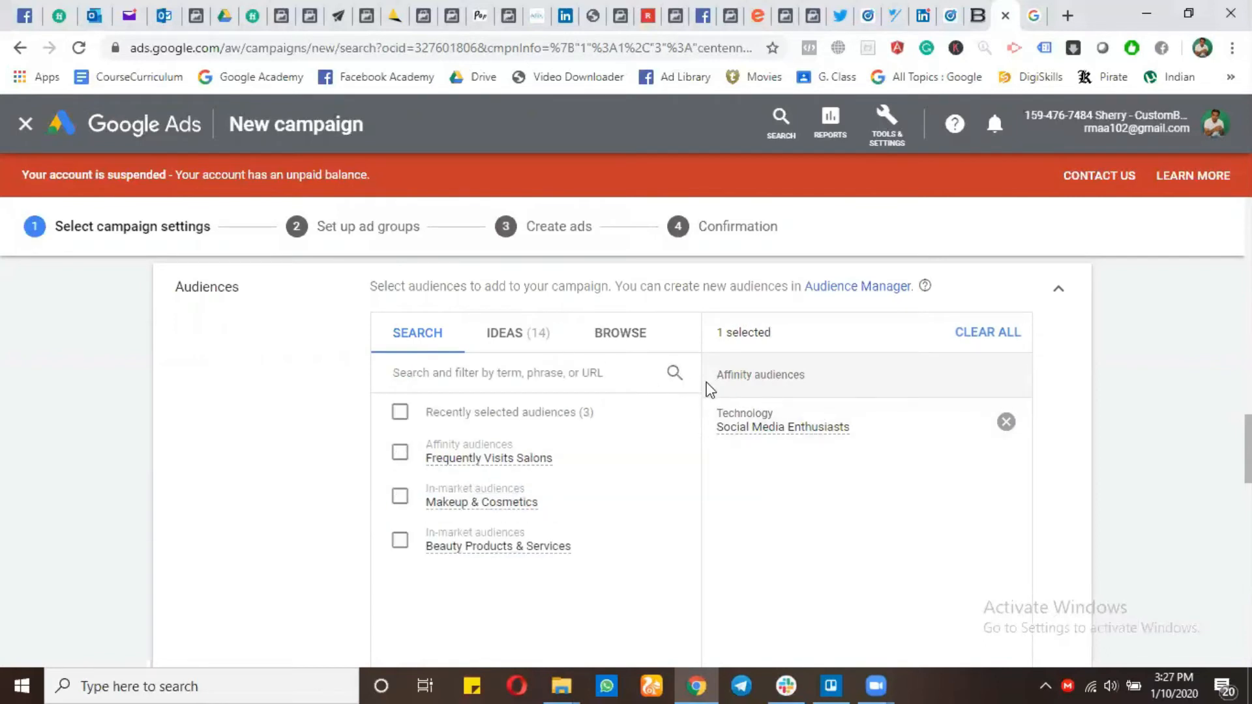
pyautogui.click(1006, 422)
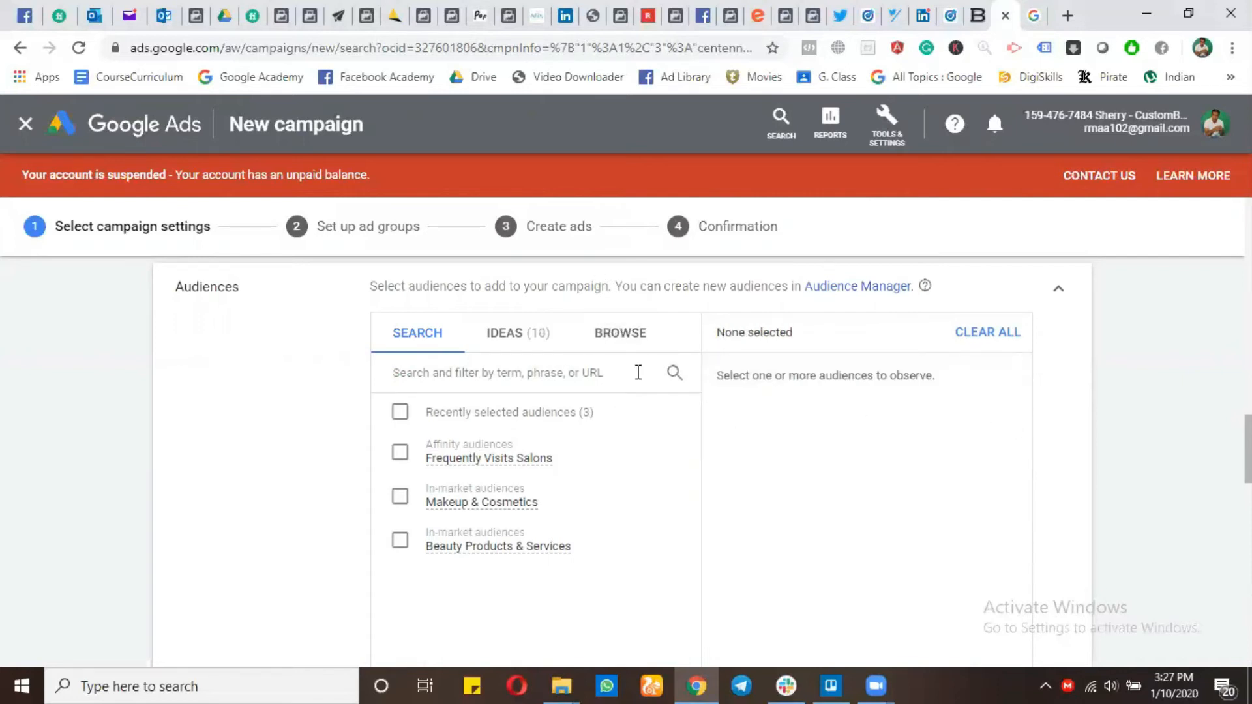
# Browse the audience categories, from detailed demographics to combined audiences, and collapse the Audiences settings
pyautogui.click(631, 344)
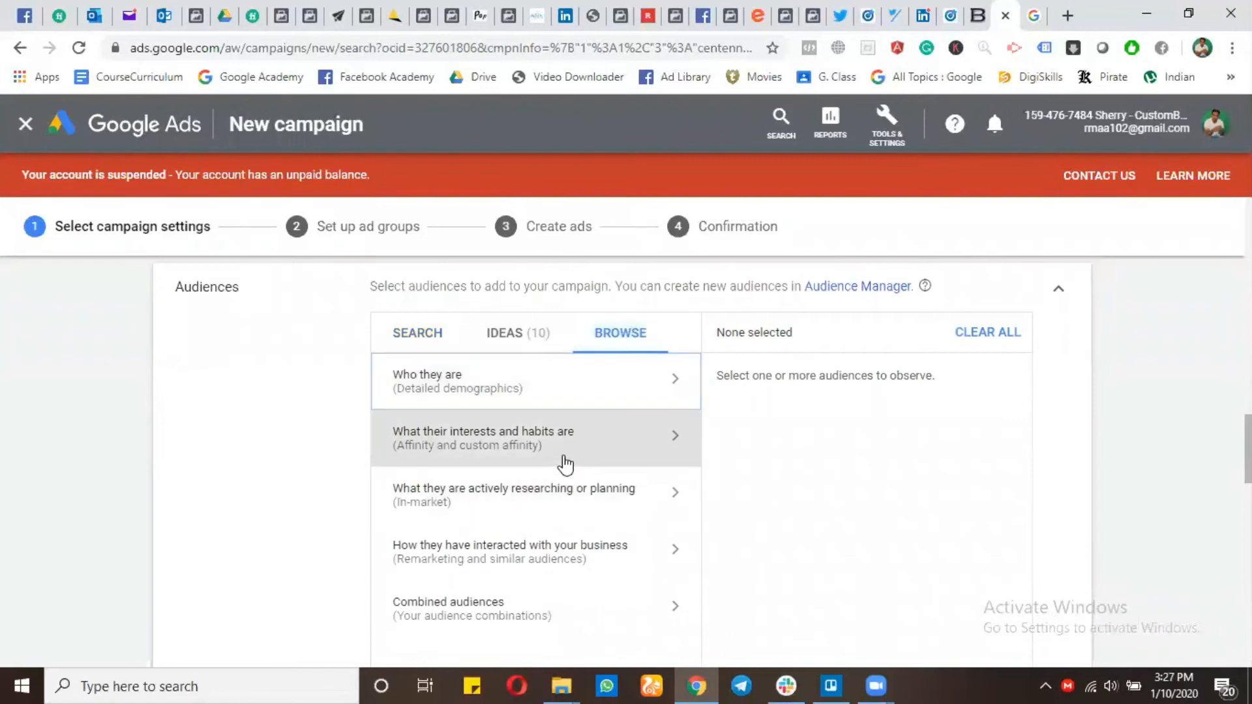
pyautogui.scroll(-1, 561, 463)
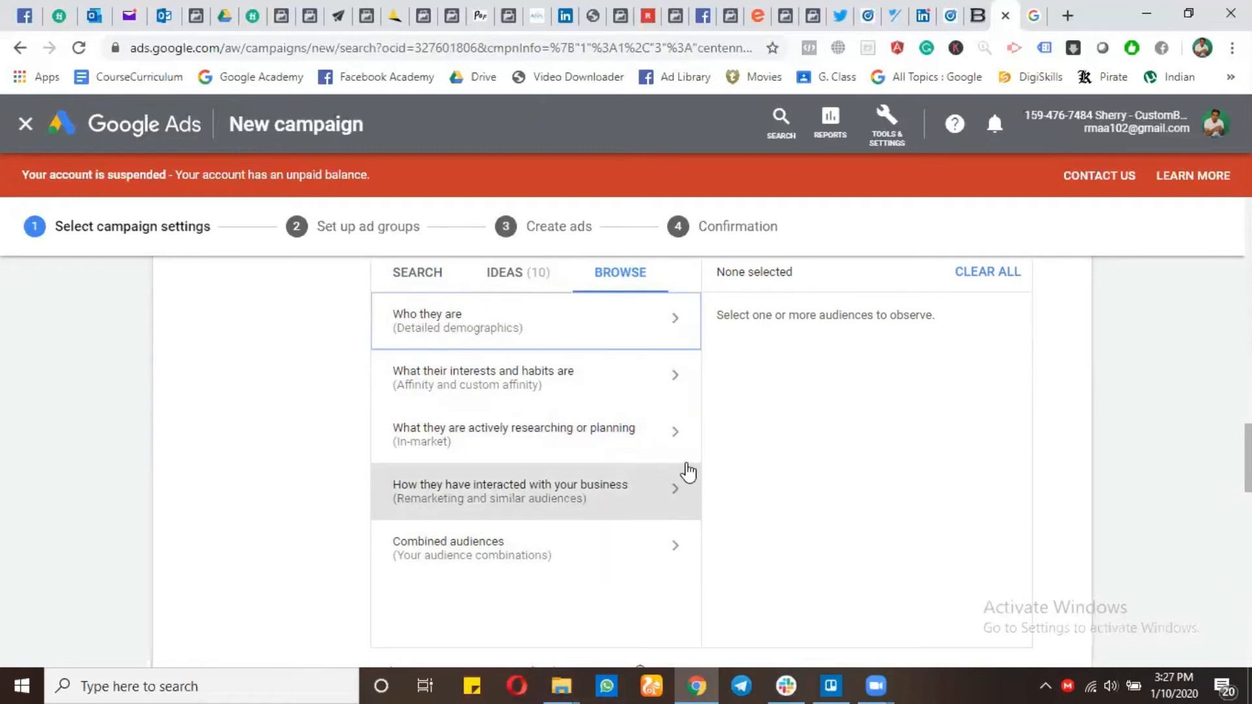
pyautogui.scroll(1, 637, 381)
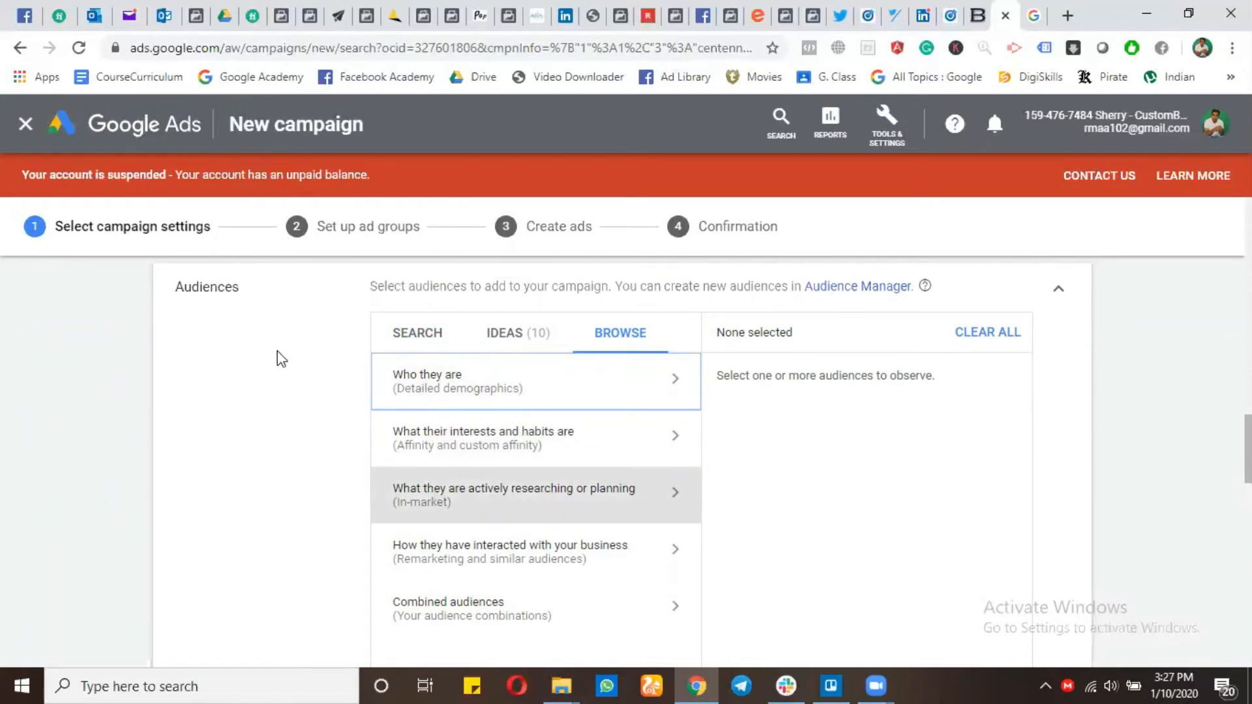
pyautogui.click(1058, 290)
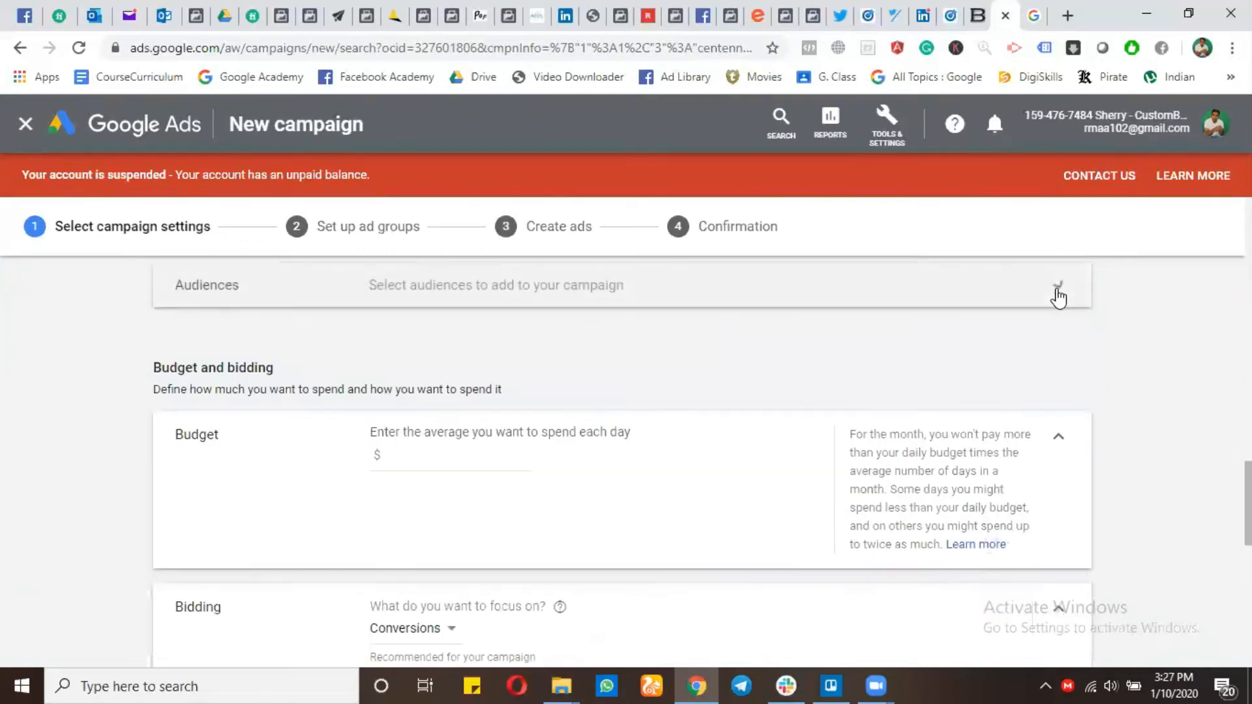
# Review the average daily budget setting and leave its amount empty
pyautogui.scroll(-1, 636, 329)
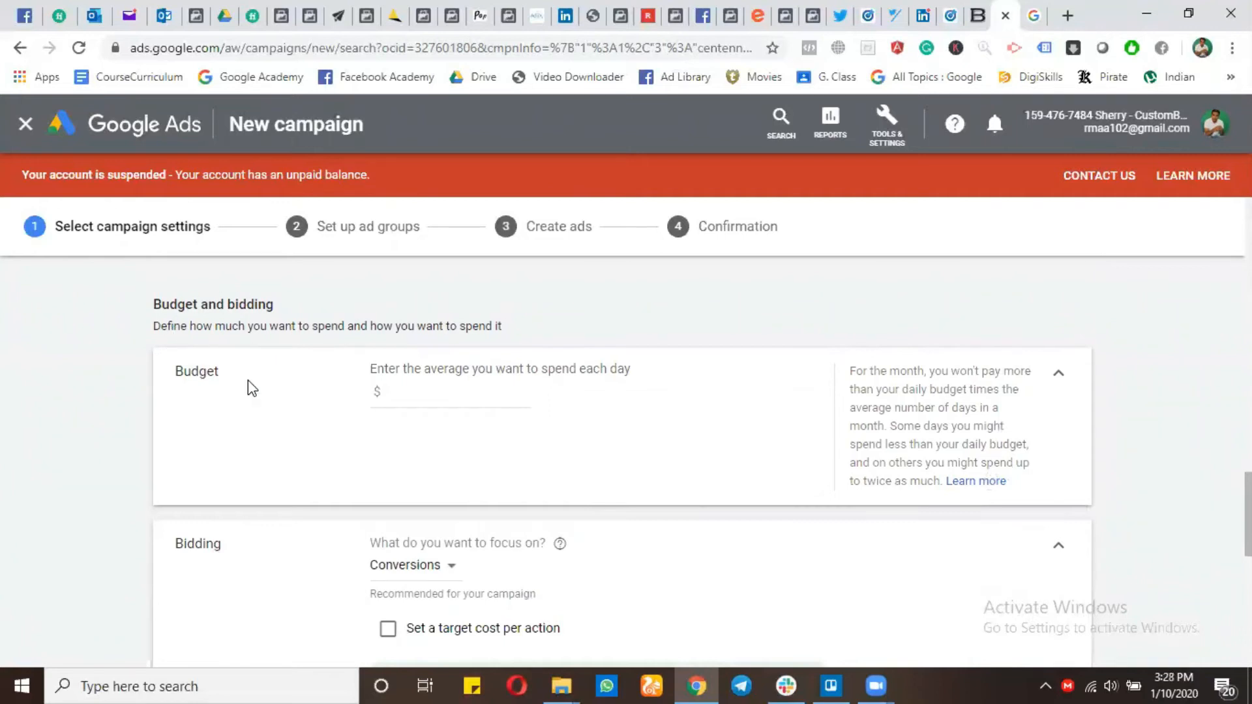
pyautogui.click(456, 399)
pyautogui.click(213, 447)
# Set the campaign's bidding focus to Conversion value
pyautogui.scroll(-4, 291, 417)
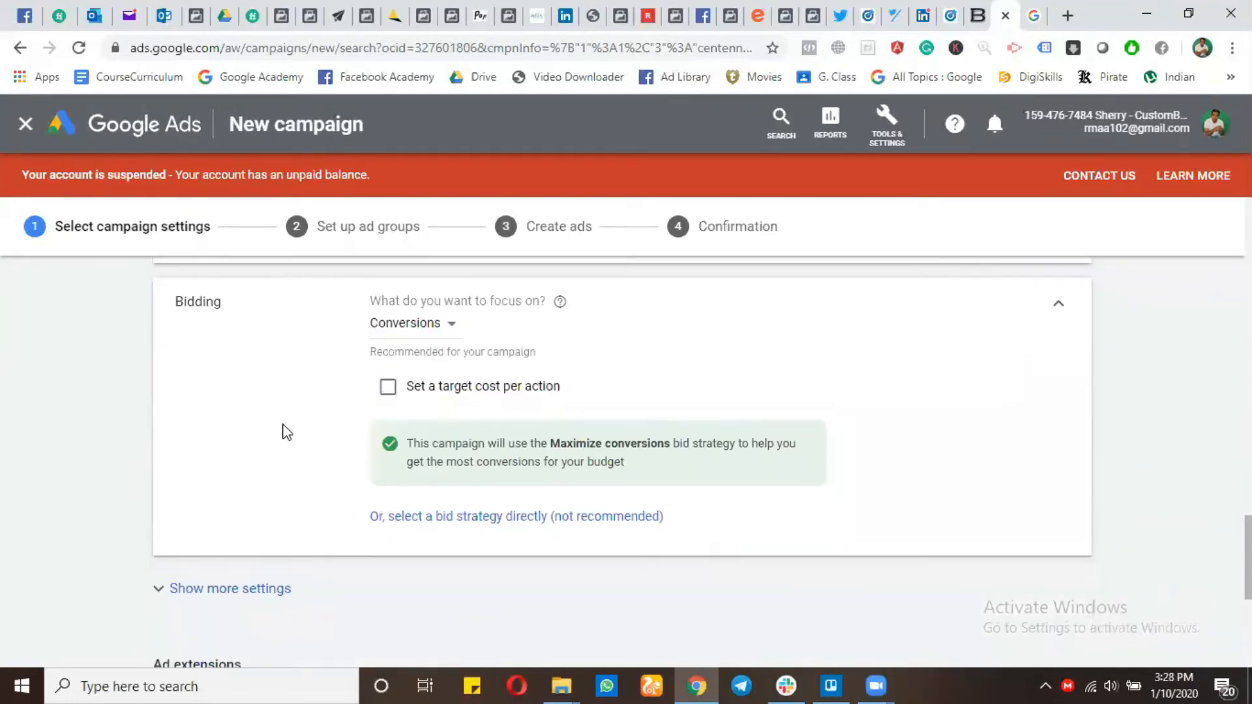
pyautogui.click(446, 331)
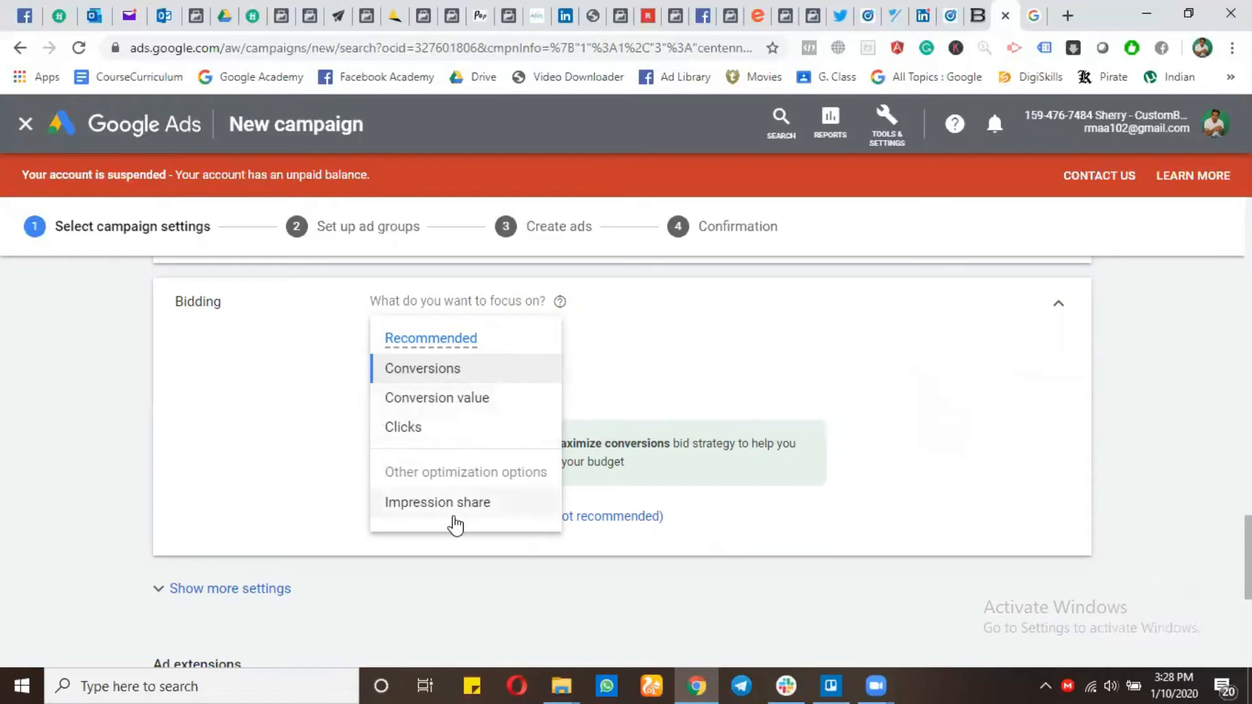
pyautogui.click(421, 399)
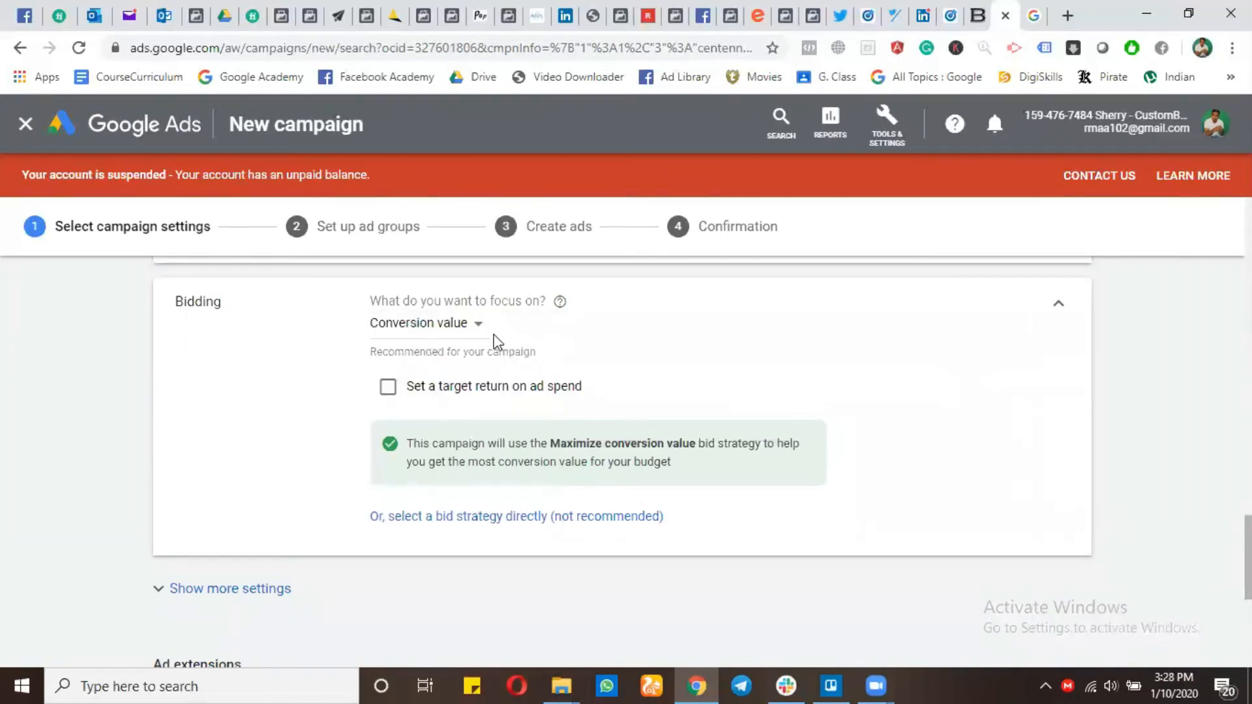
# Set the campaign's bidding focus to Clicks, leaving the maximum cost per click bid limit off
pyautogui.click(458, 328)
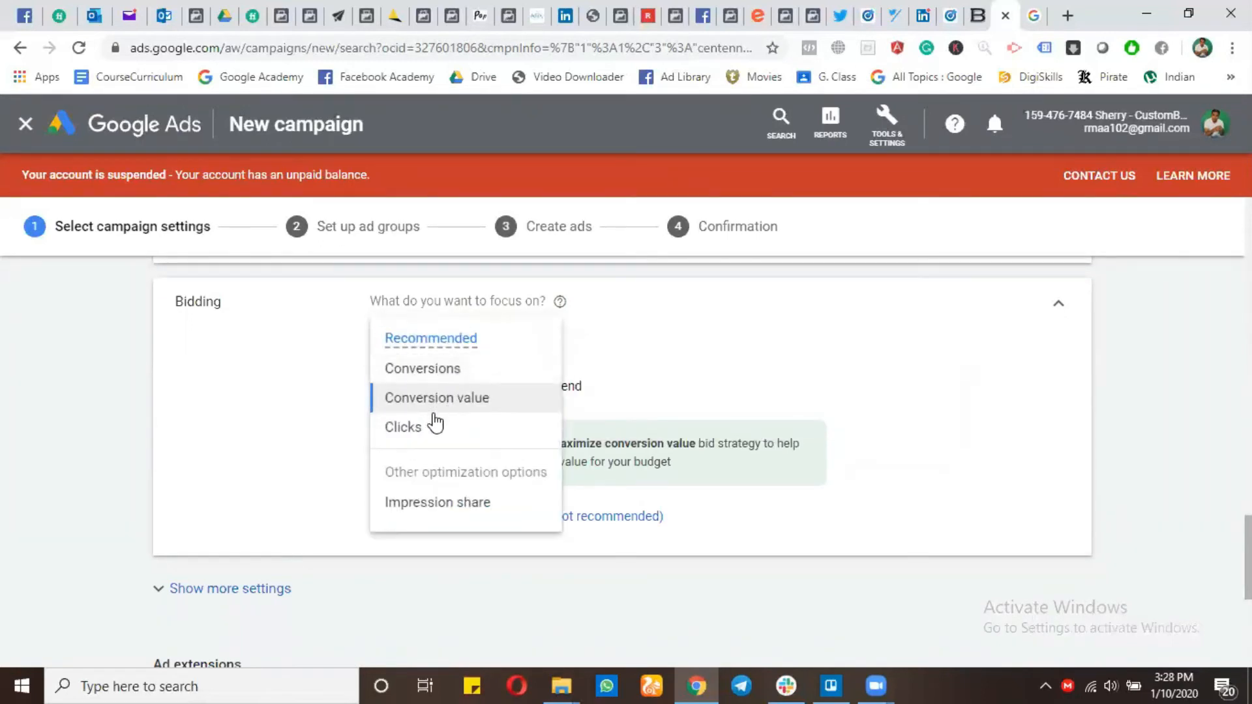
pyautogui.click(432, 283)
pyautogui.click(422, 329)
pyautogui.click(410, 429)
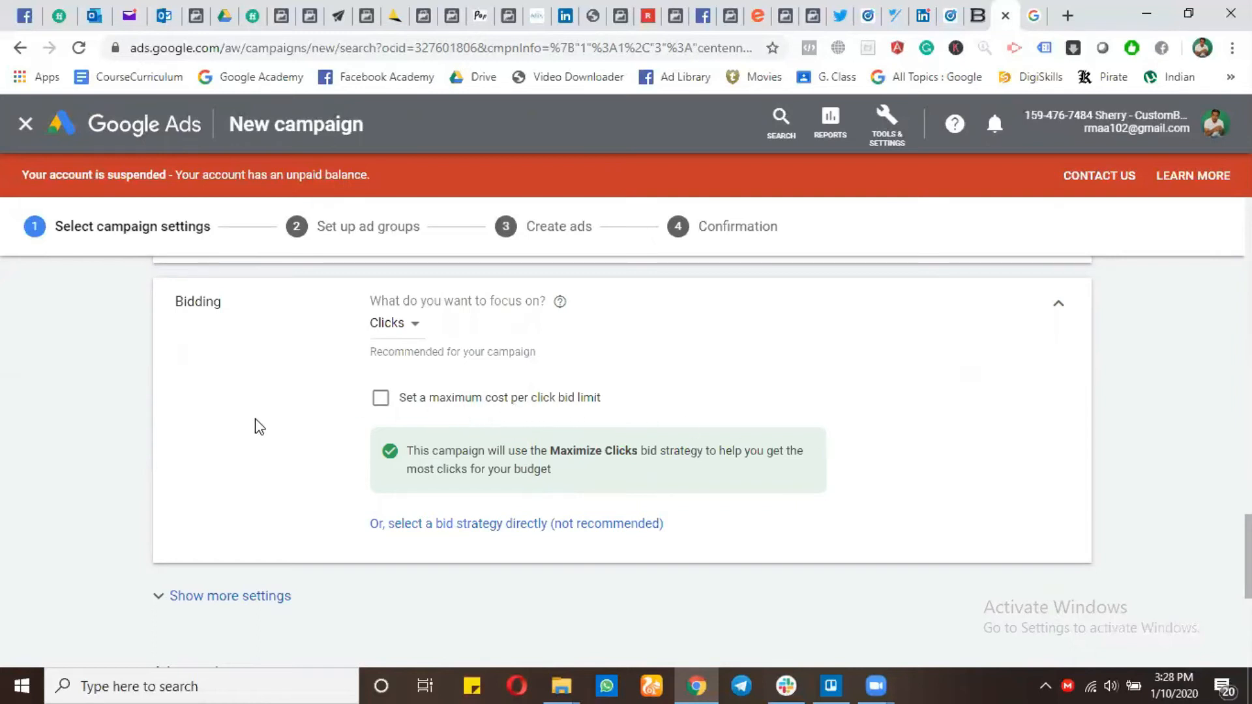
pyautogui.click(398, 328)
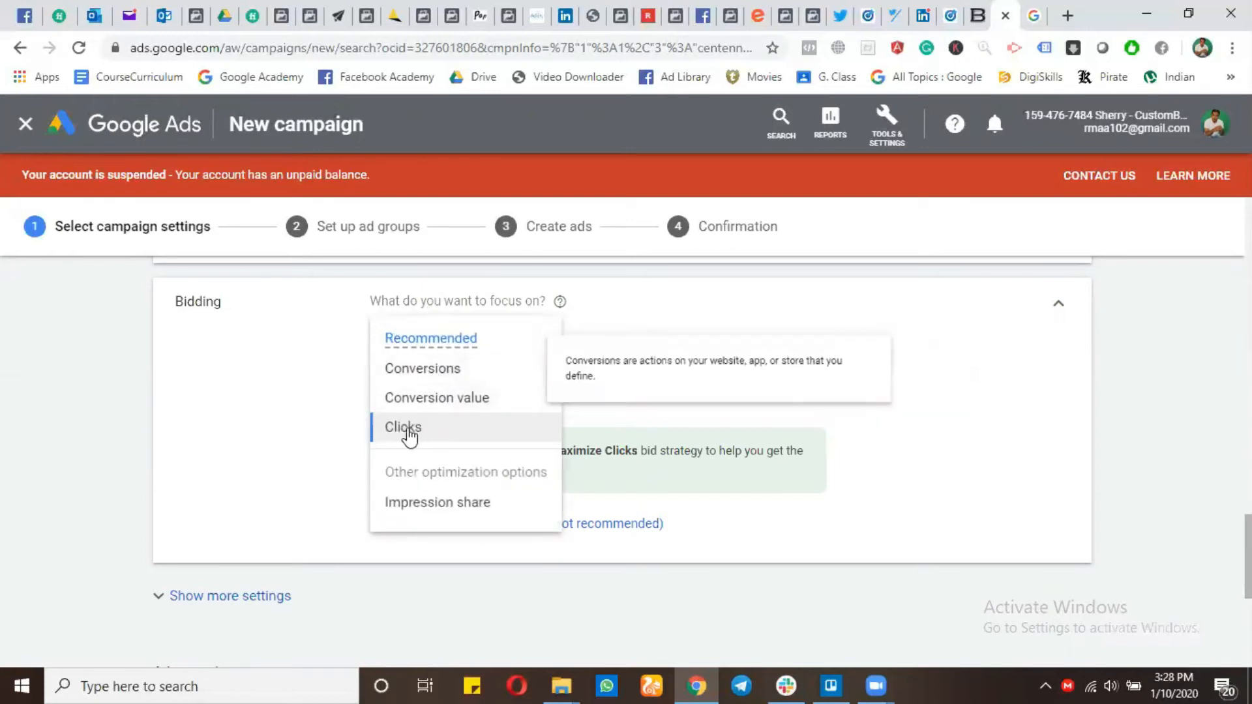
pyautogui.click(432, 437)
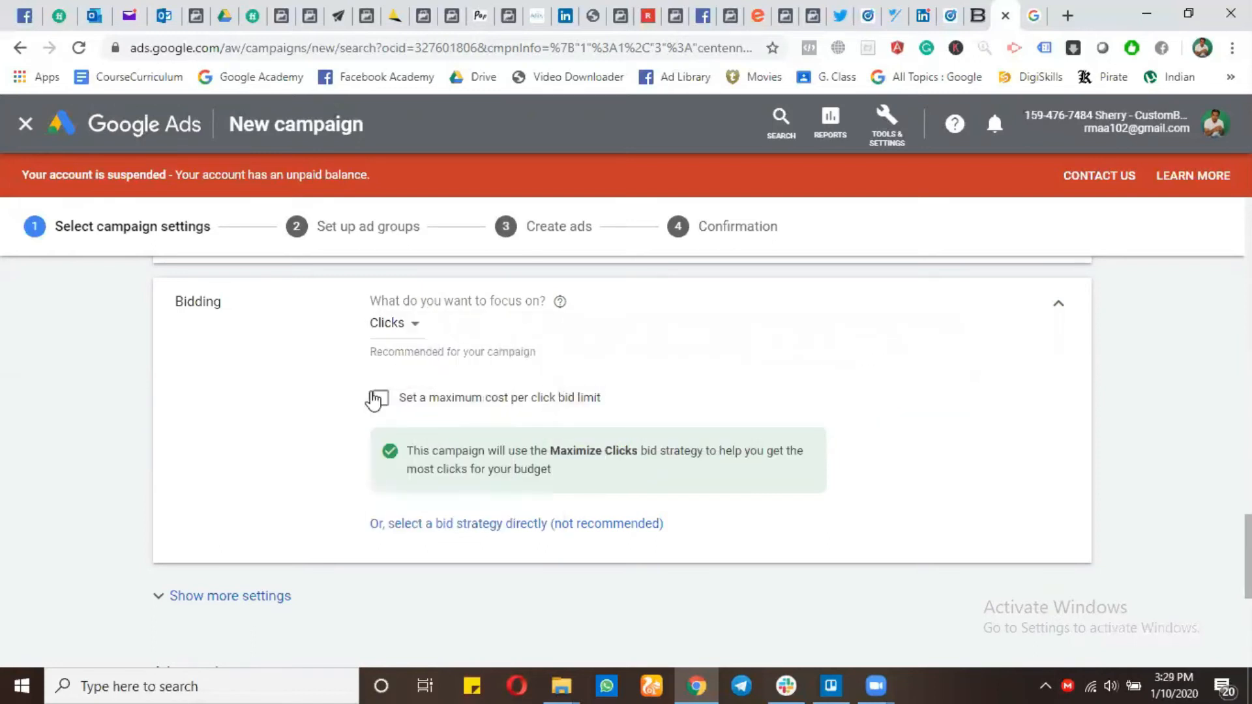
# Show the additional campaign settings, review the Conversions choices, and keep the account-level "Include in 'Conversions'" settings selected
pyautogui.scroll(-2, 281, 489)
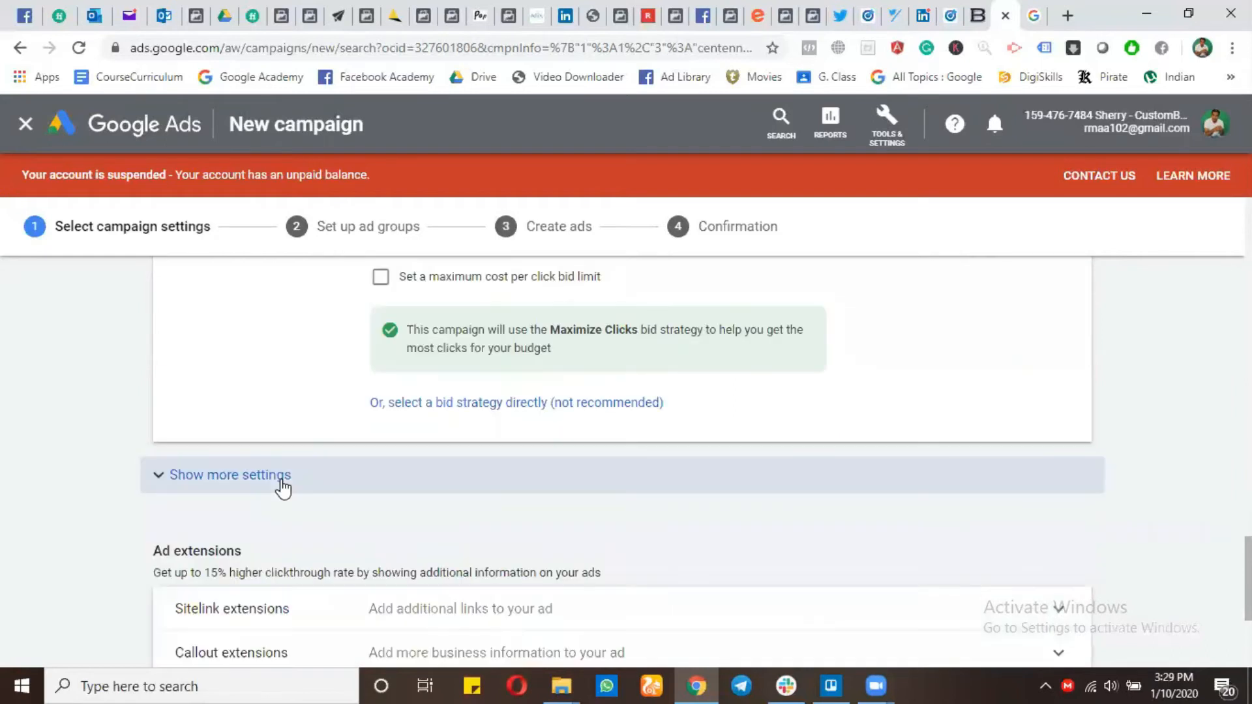
pyautogui.click(273, 484)
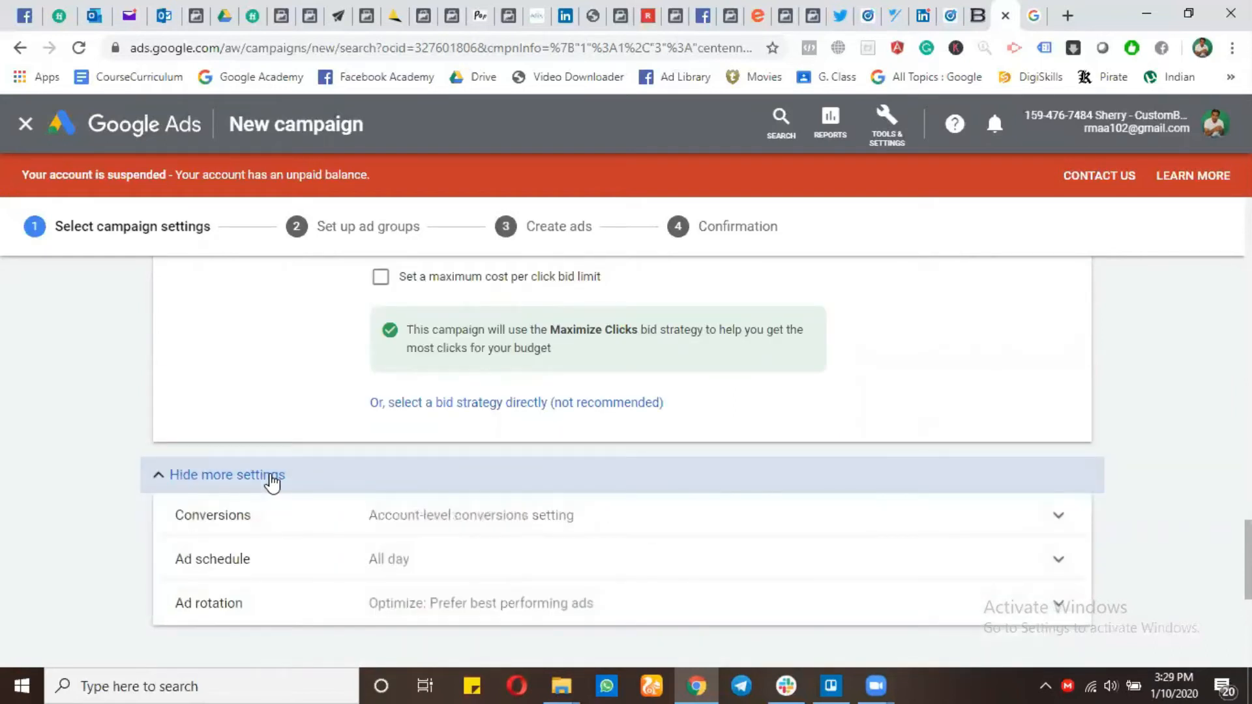
pyautogui.scroll(-1, 302, 470)
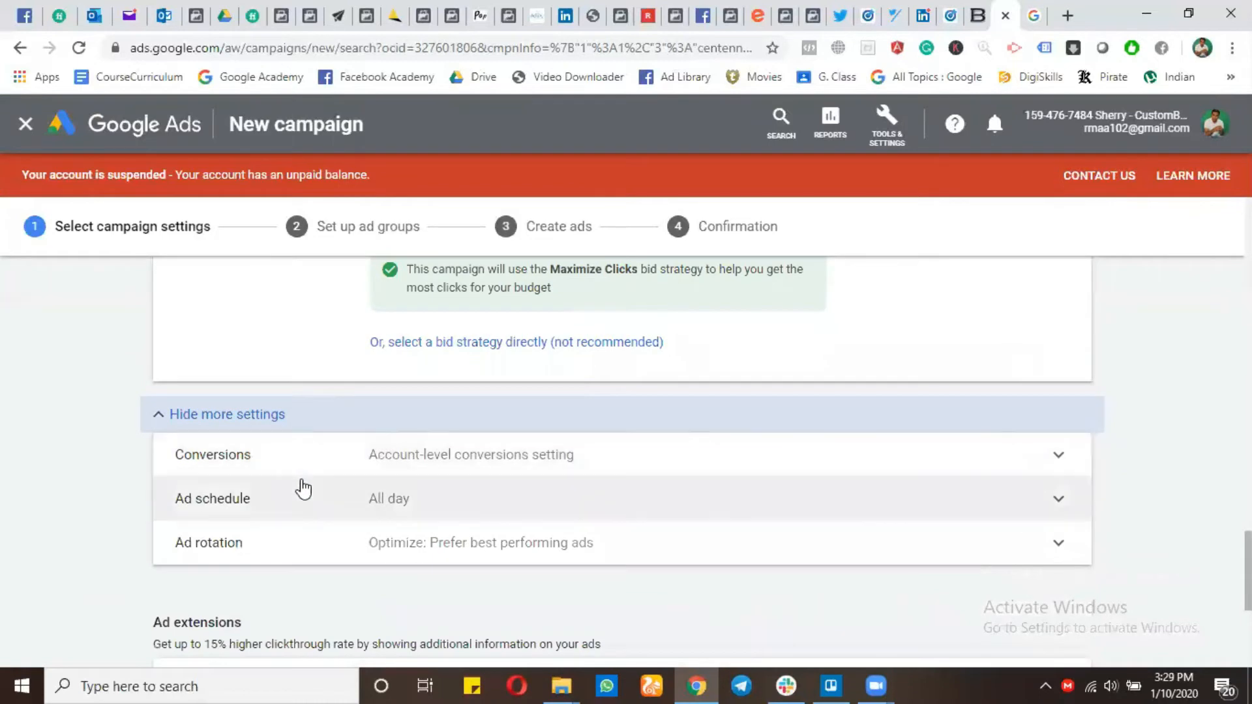
pyautogui.click(520, 464)
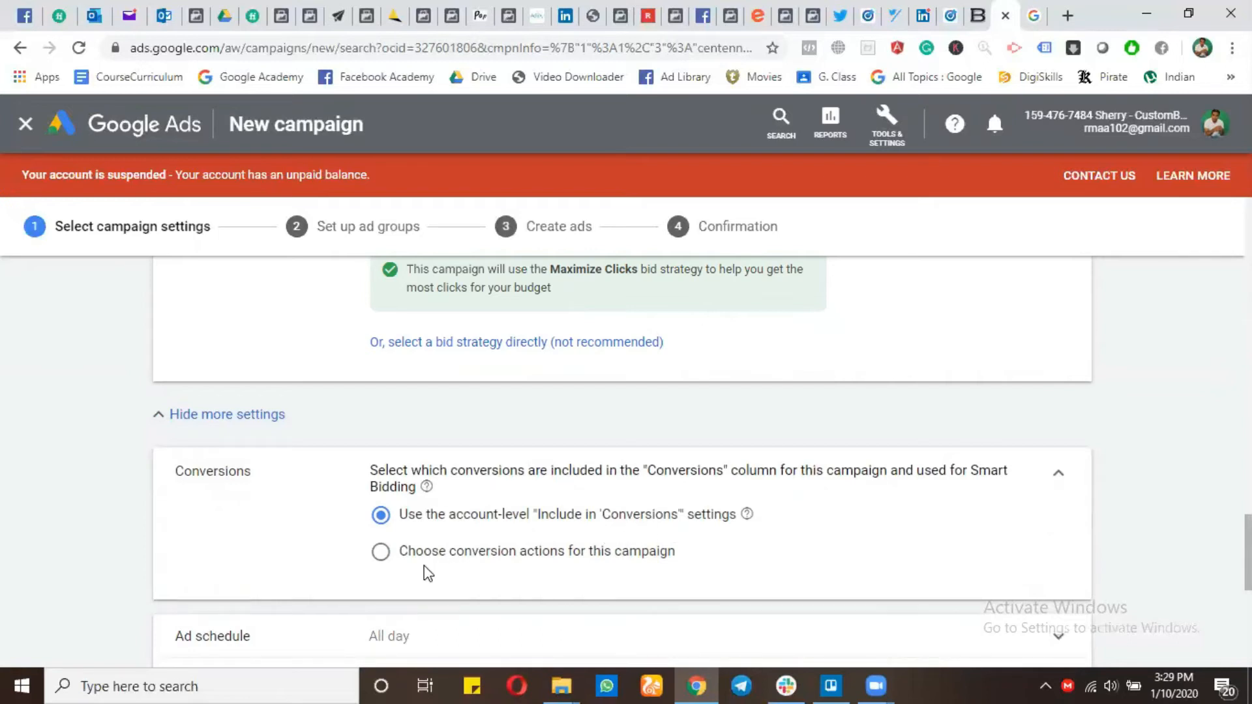
pyautogui.click(572, 557)
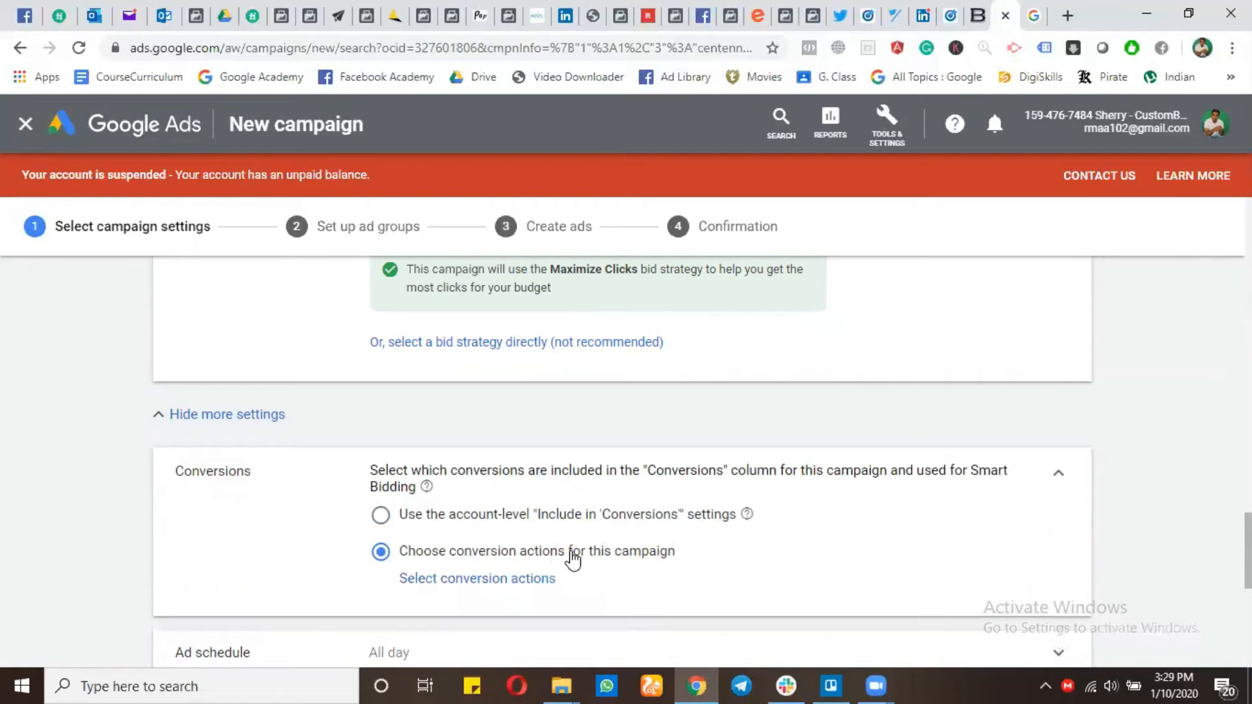
pyautogui.click(581, 523)
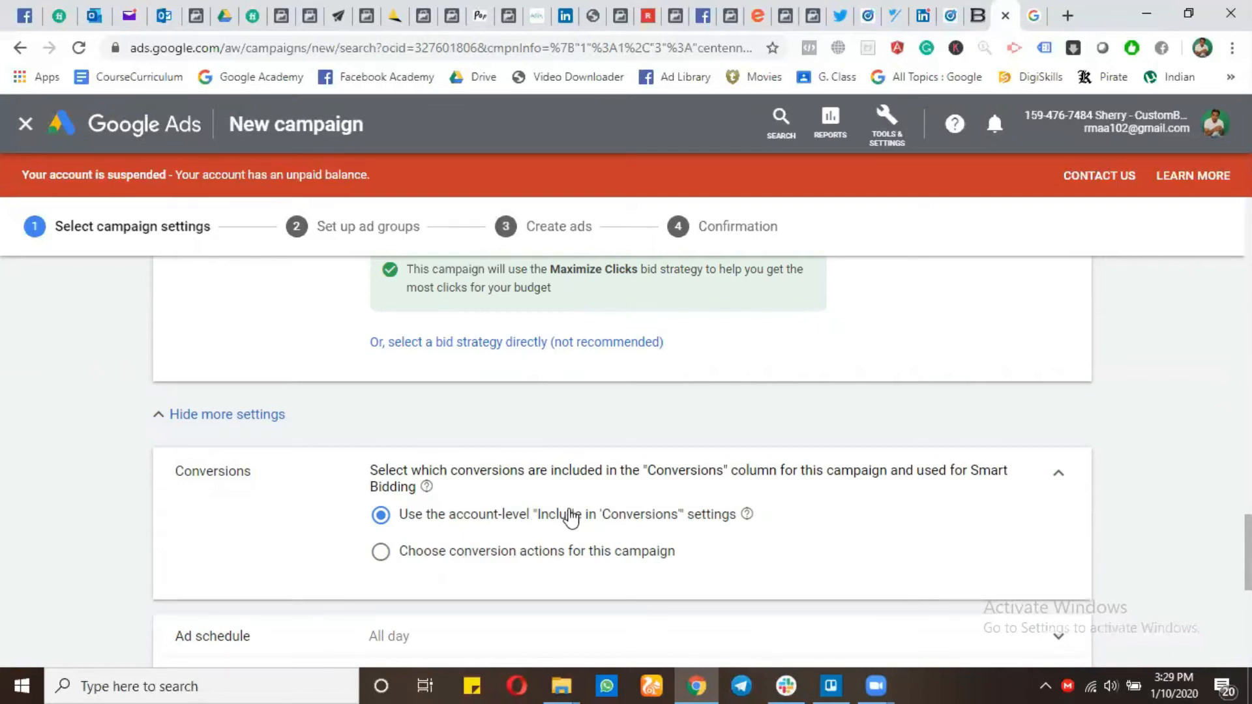
pyautogui.click(894, 147)
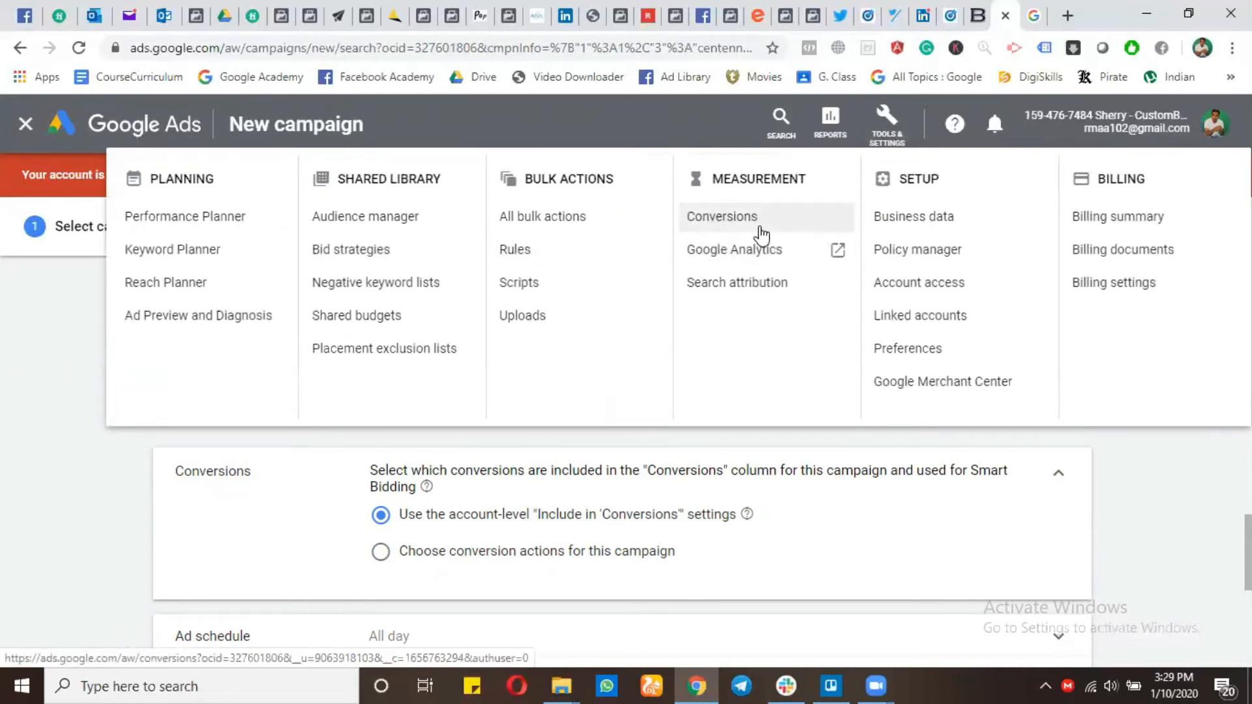
pyautogui.click(107, 480)
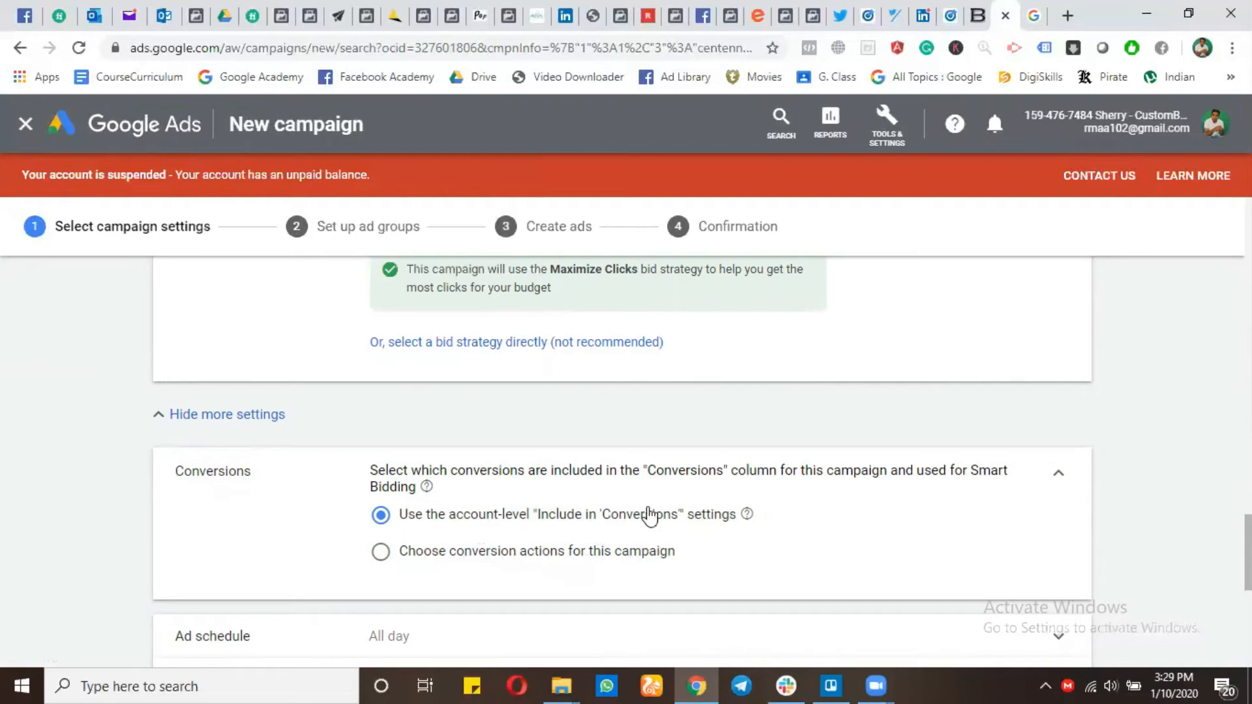
# Try a Mondays - Fridays ad schedule, review the other day options, and remove that schedule entry
pyautogui.scroll(-2, 686, 517)
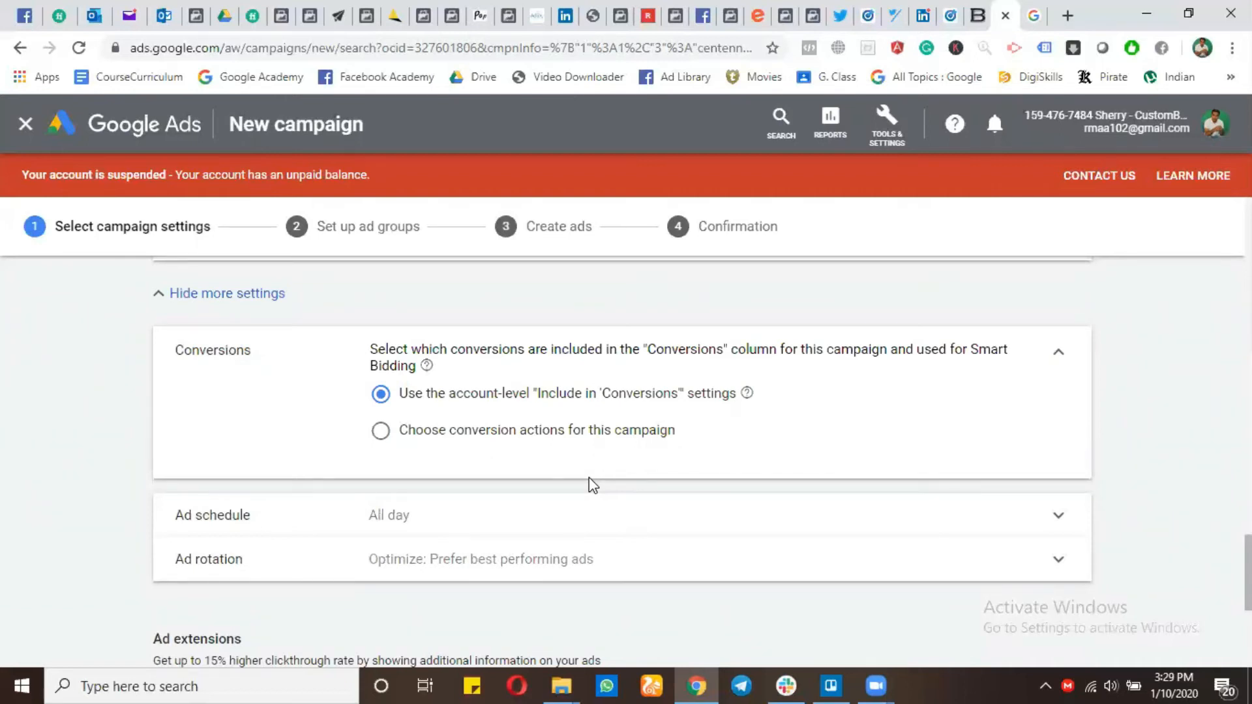
pyautogui.click(540, 514)
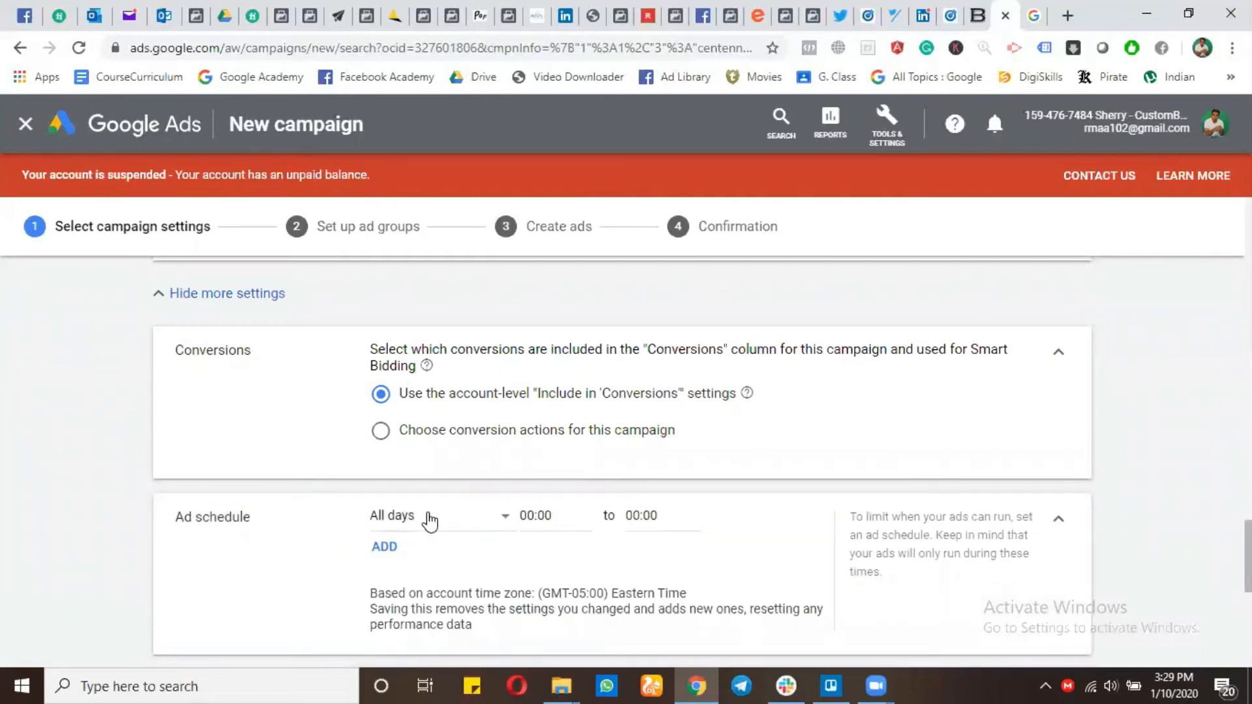
pyautogui.click(428, 518)
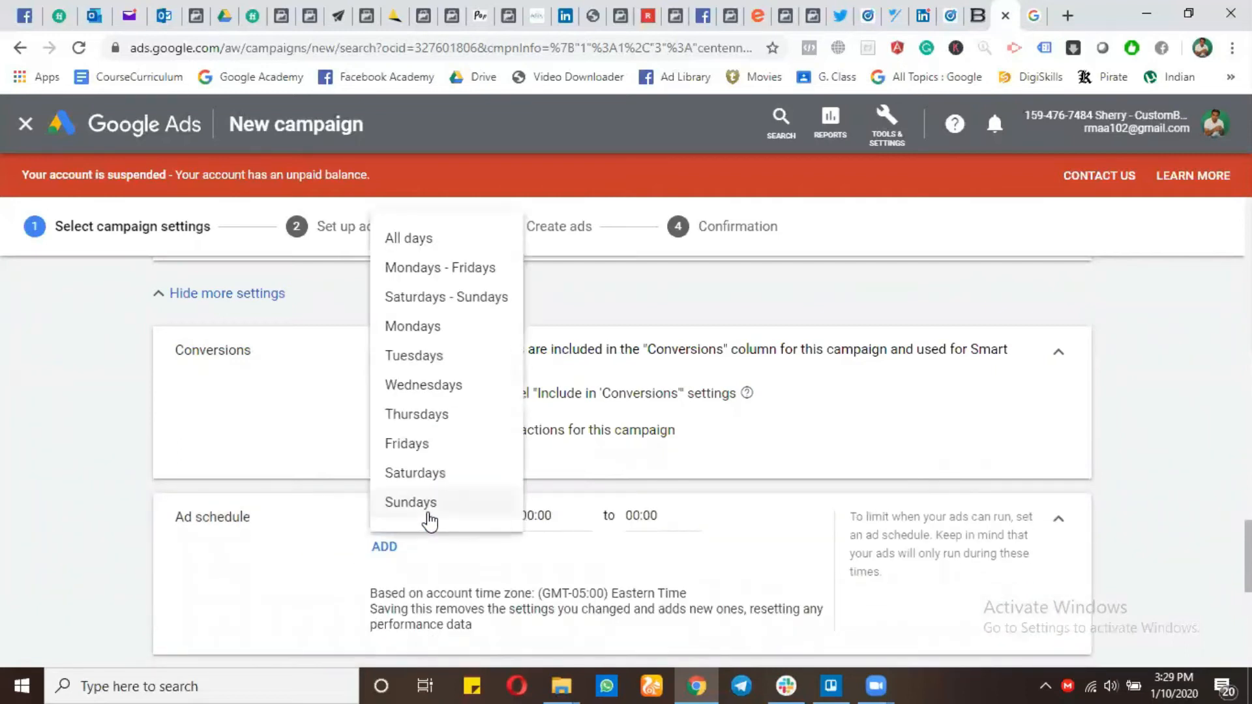
pyautogui.click(450, 268)
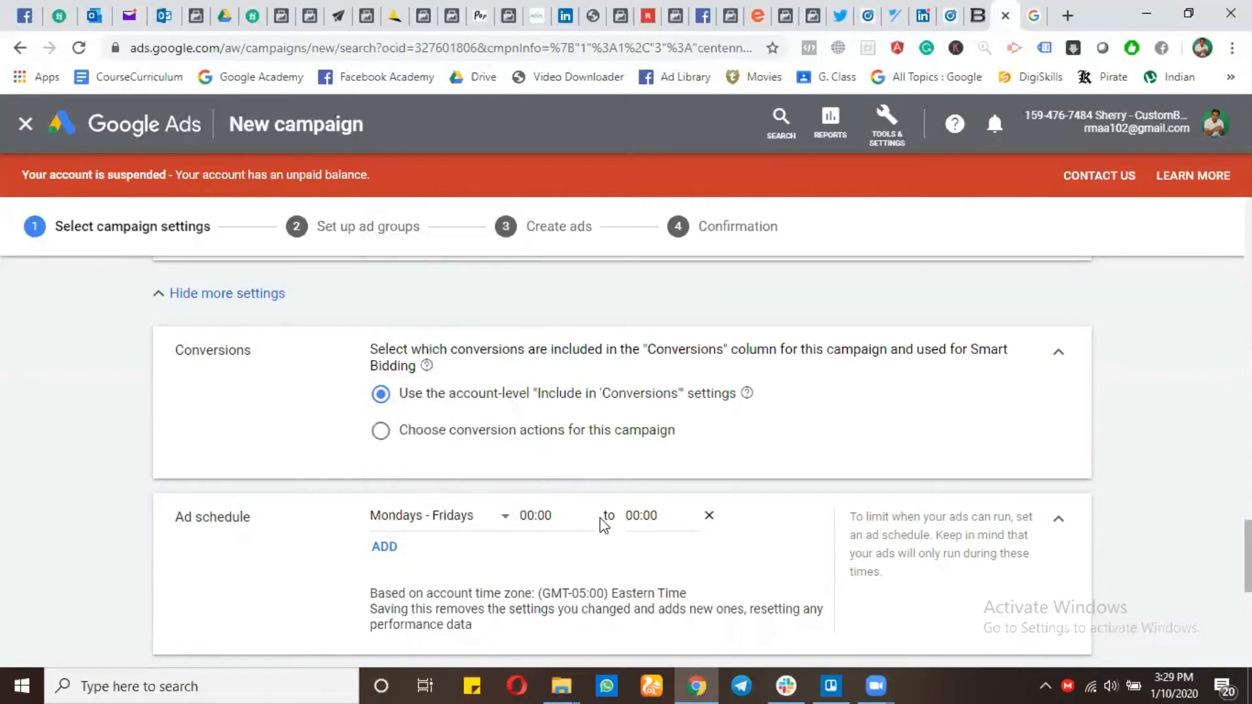
pyautogui.click(452, 521)
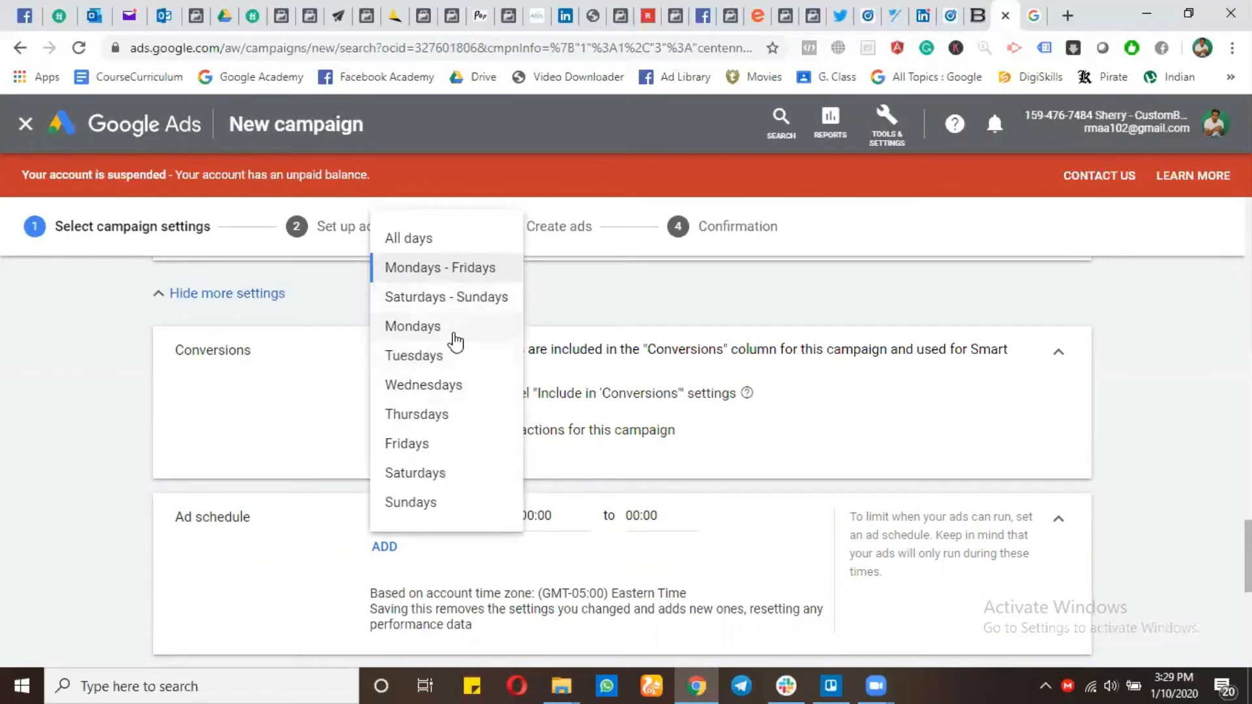
pyautogui.click(349, 570)
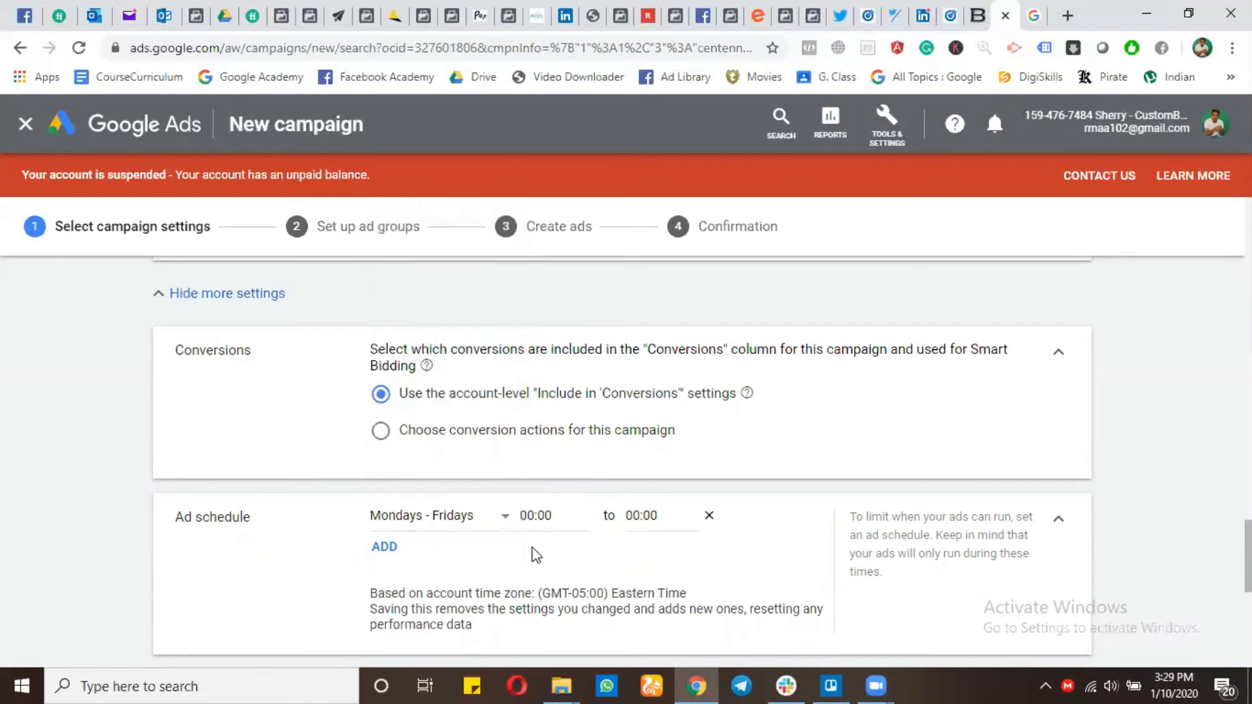
pyautogui.click(709, 516)
# Review the ad rotation options, keep Optimize: Prefer best performing ads, and collapse the section
pyautogui.scroll(-3, 375, 559)
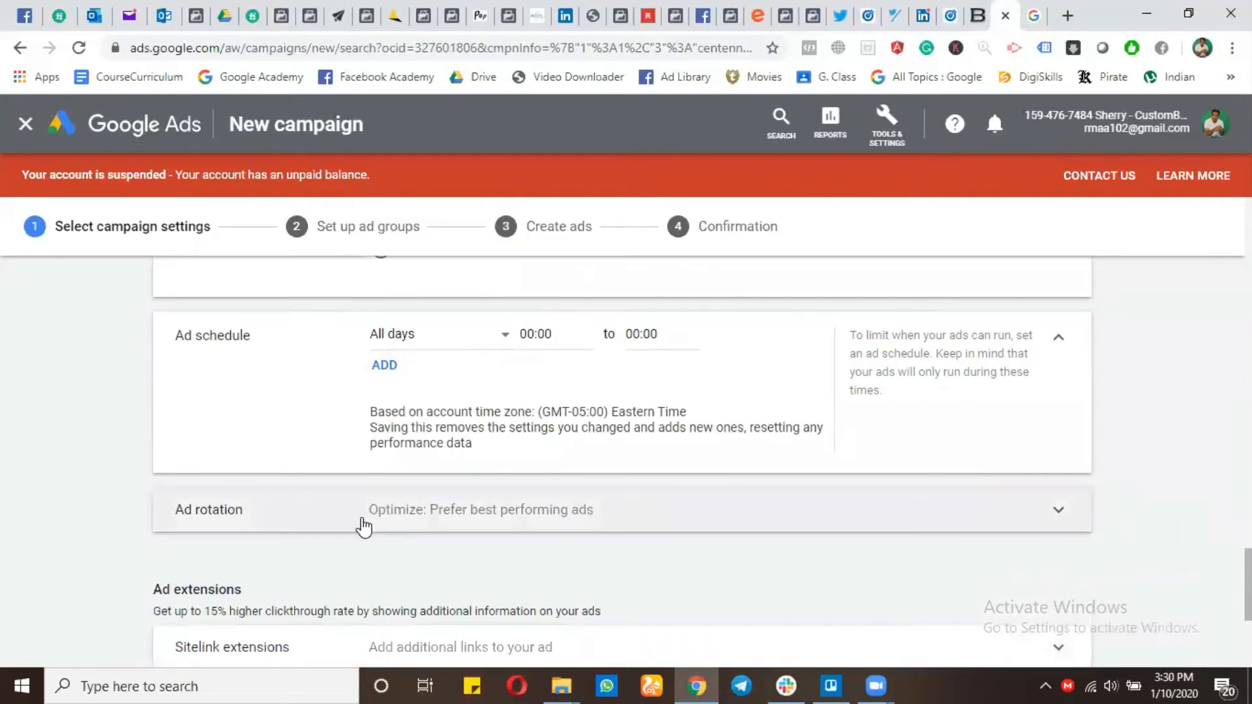
pyautogui.click(363, 523)
pyautogui.scroll(-1, 311, 540)
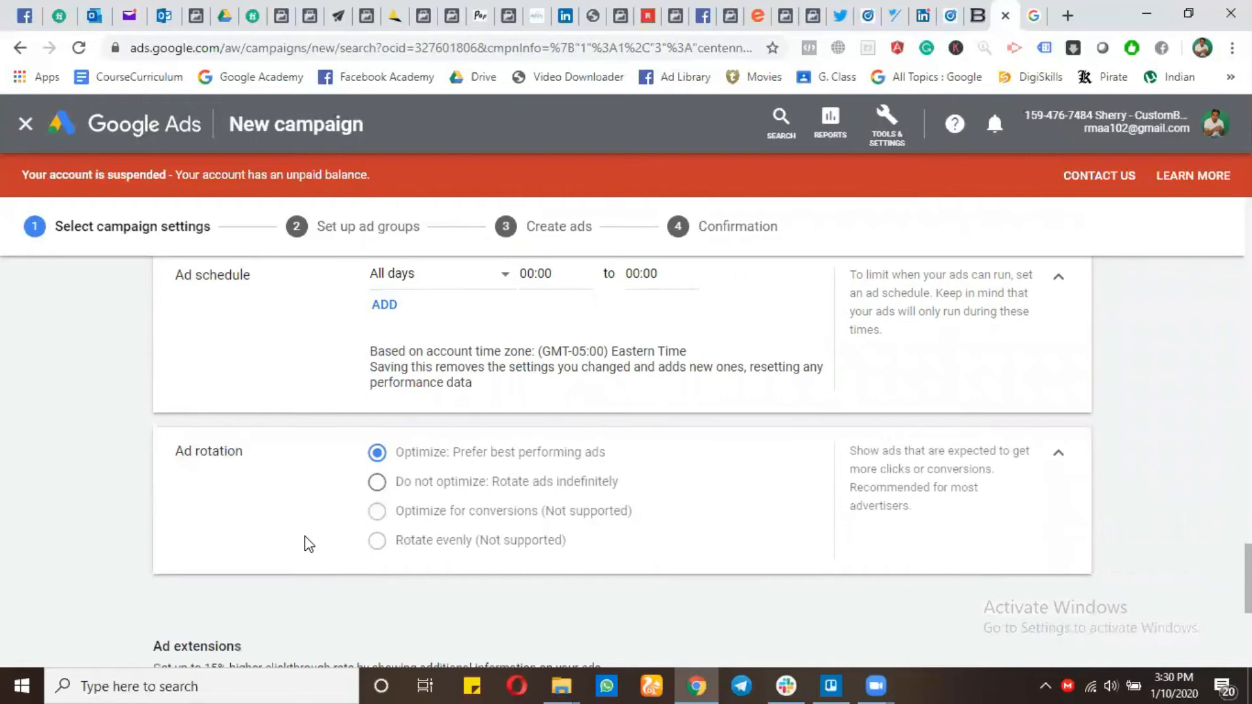
pyautogui.scroll(-1, 309, 544)
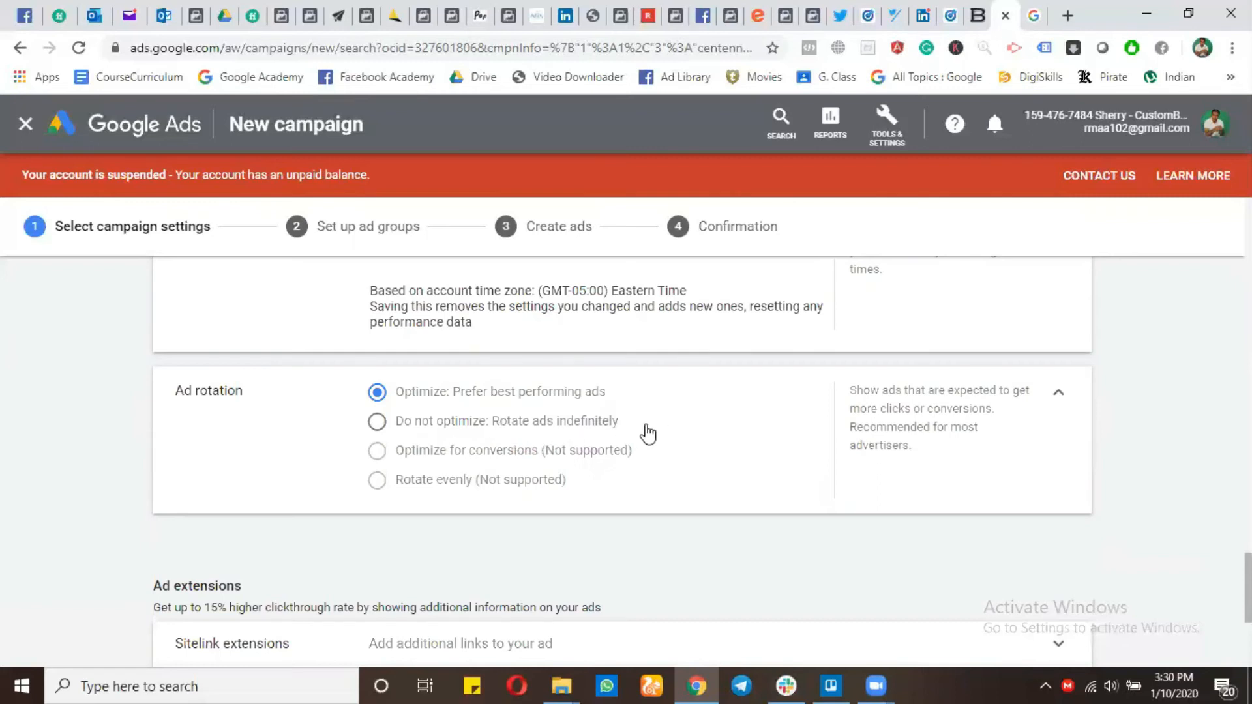
pyautogui.click(1058, 398)
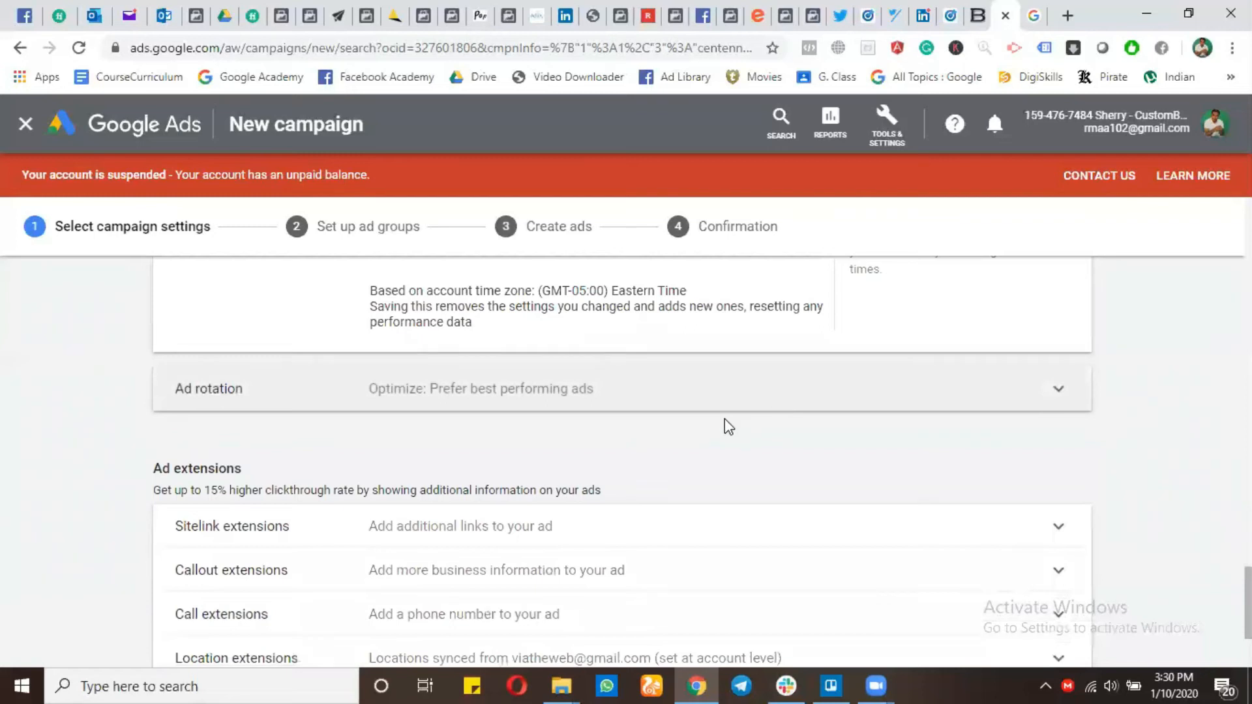
# Compare the ad extension types with the Google results for "buy water bikes in usa", and save the campaign settings to proceed to ad groups
pyautogui.scroll(-2, 725, 419)
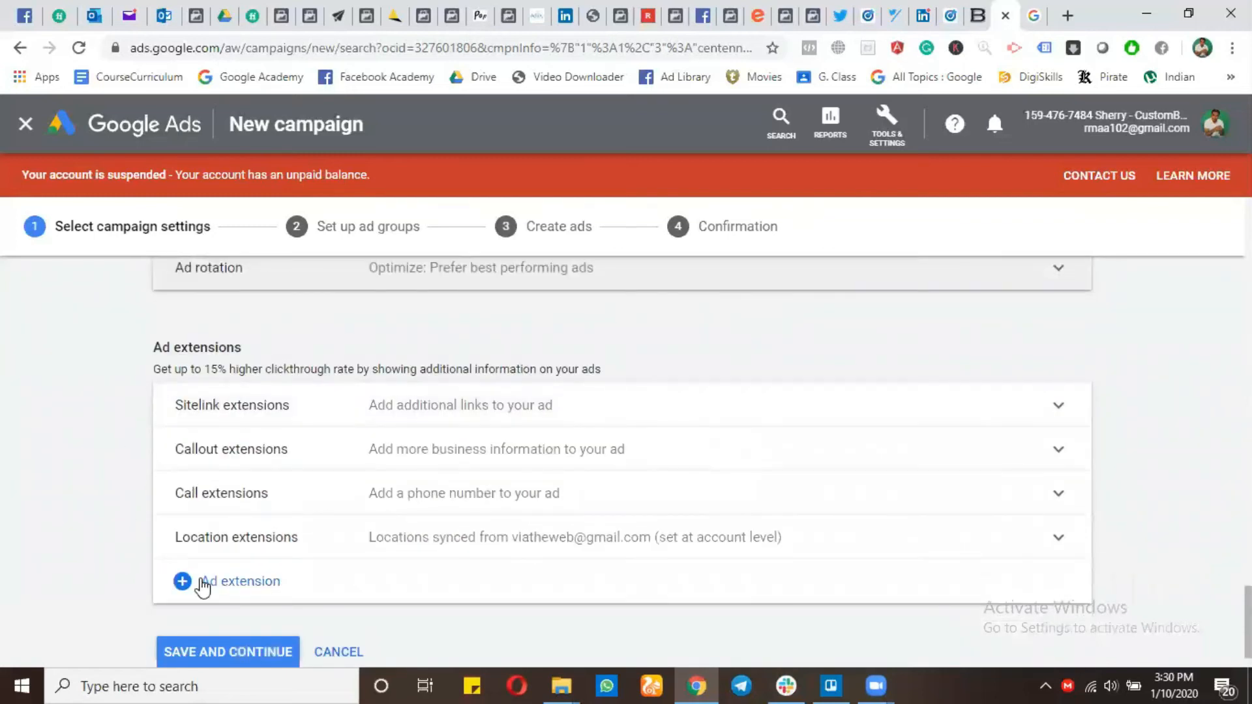
pyautogui.click(1033, 15)
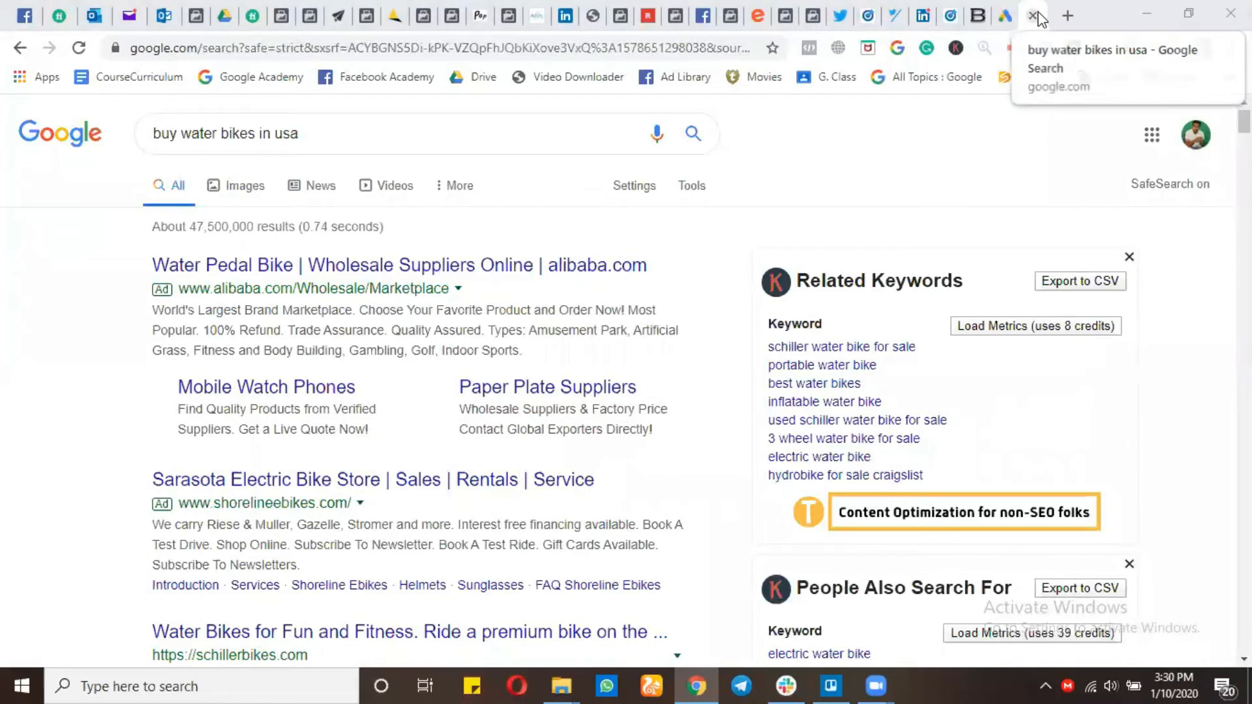
pyautogui.click(1012, 9)
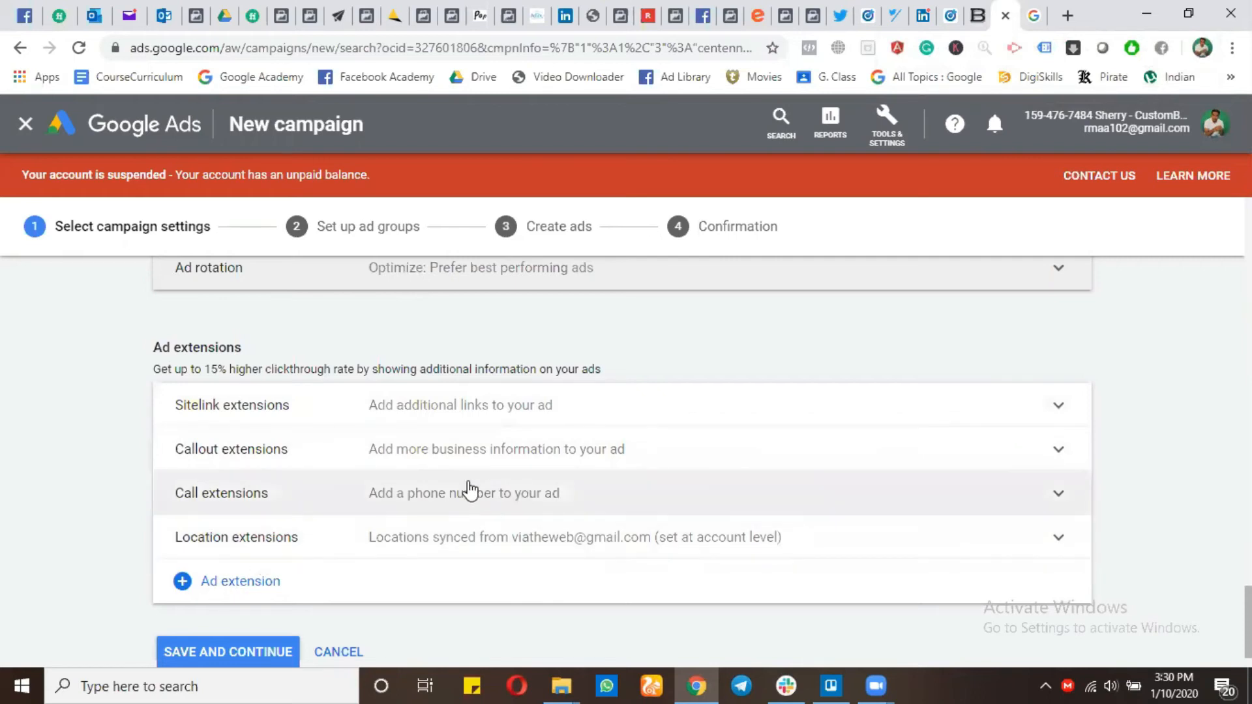
pyautogui.scroll(-1, 432, 492)
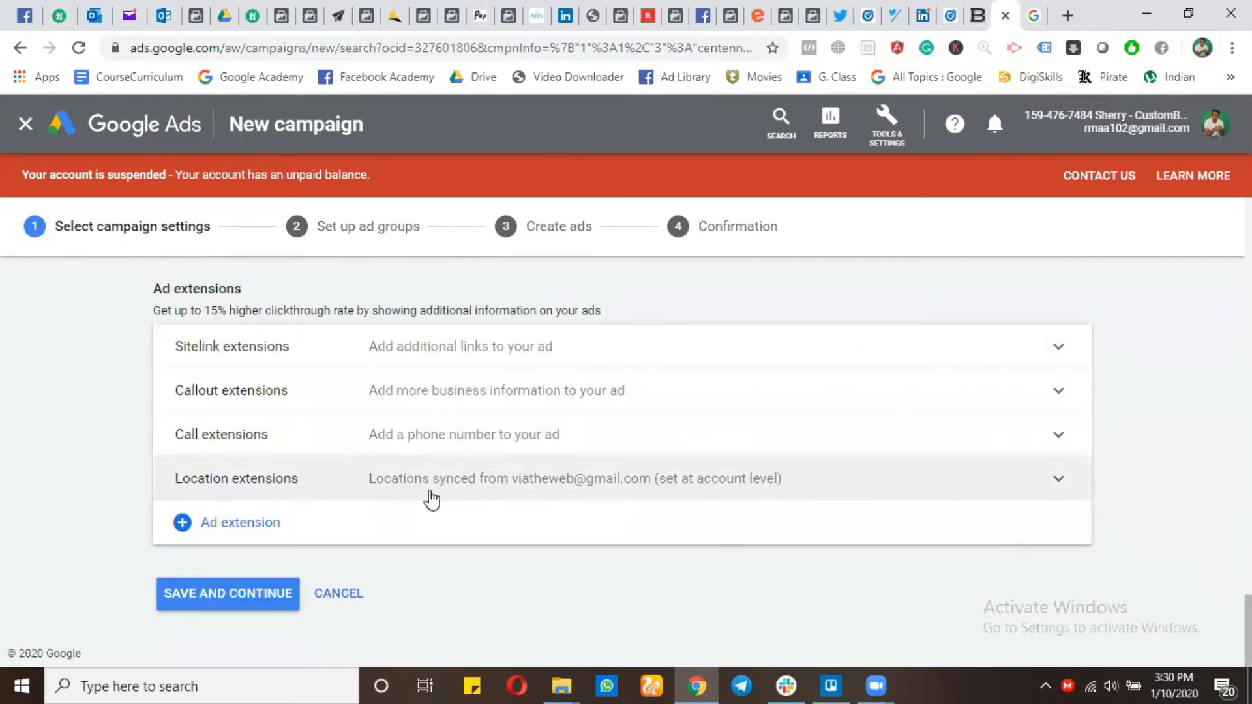
pyautogui.click(237, 598)
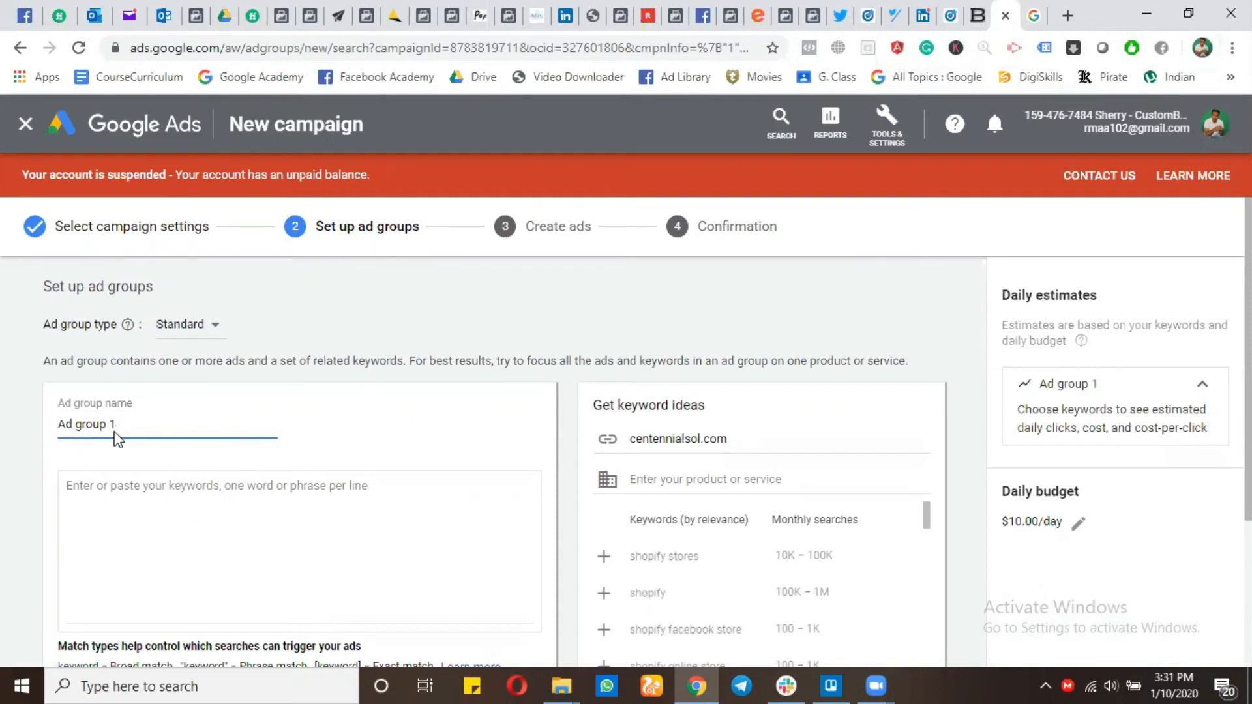
# Examine the ad group's keyword box and match types, the available planning tools, and the keyword ideas suggested for centennialsol.com
pyautogui.click(174, 506)
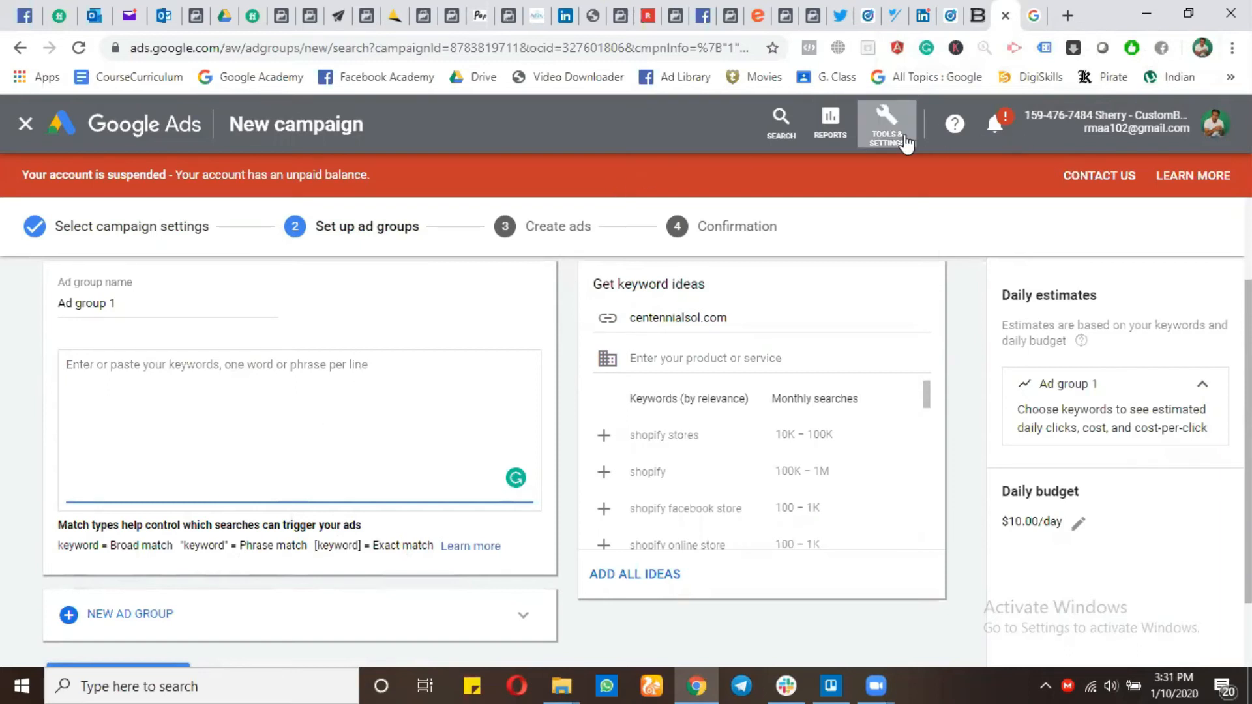
pyautogui.click(886, 124)
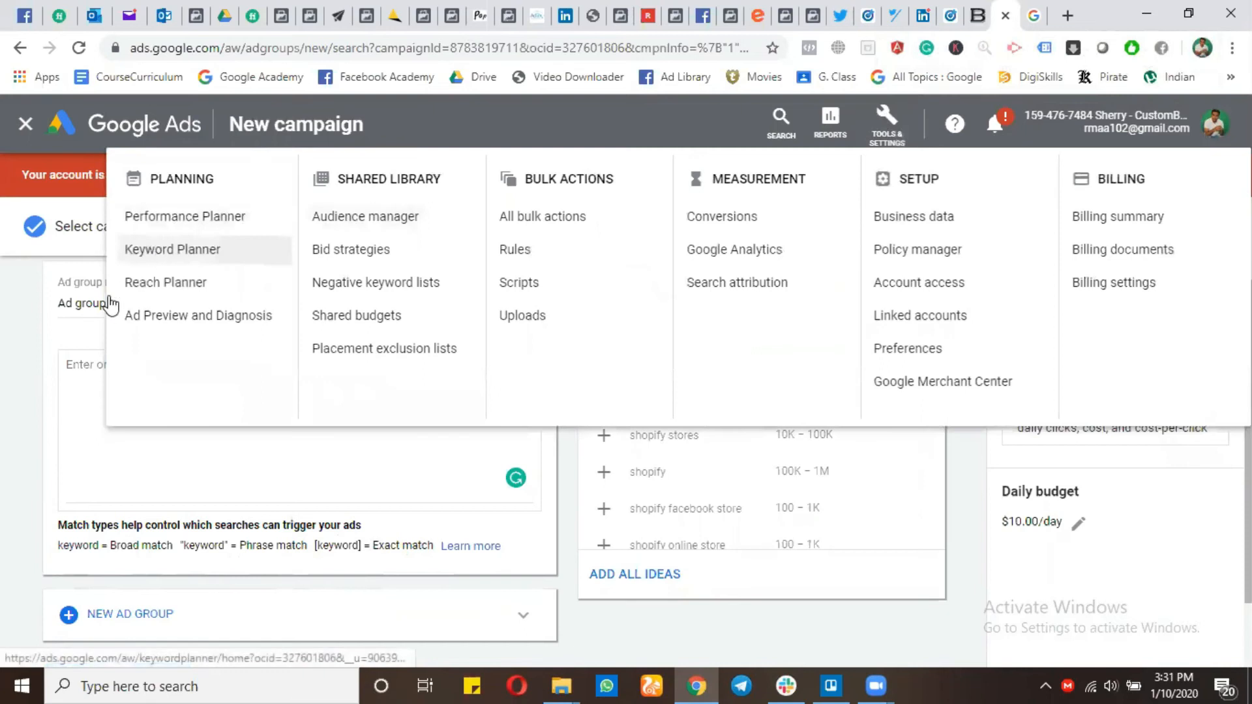
pyautogui.click(40, 390)
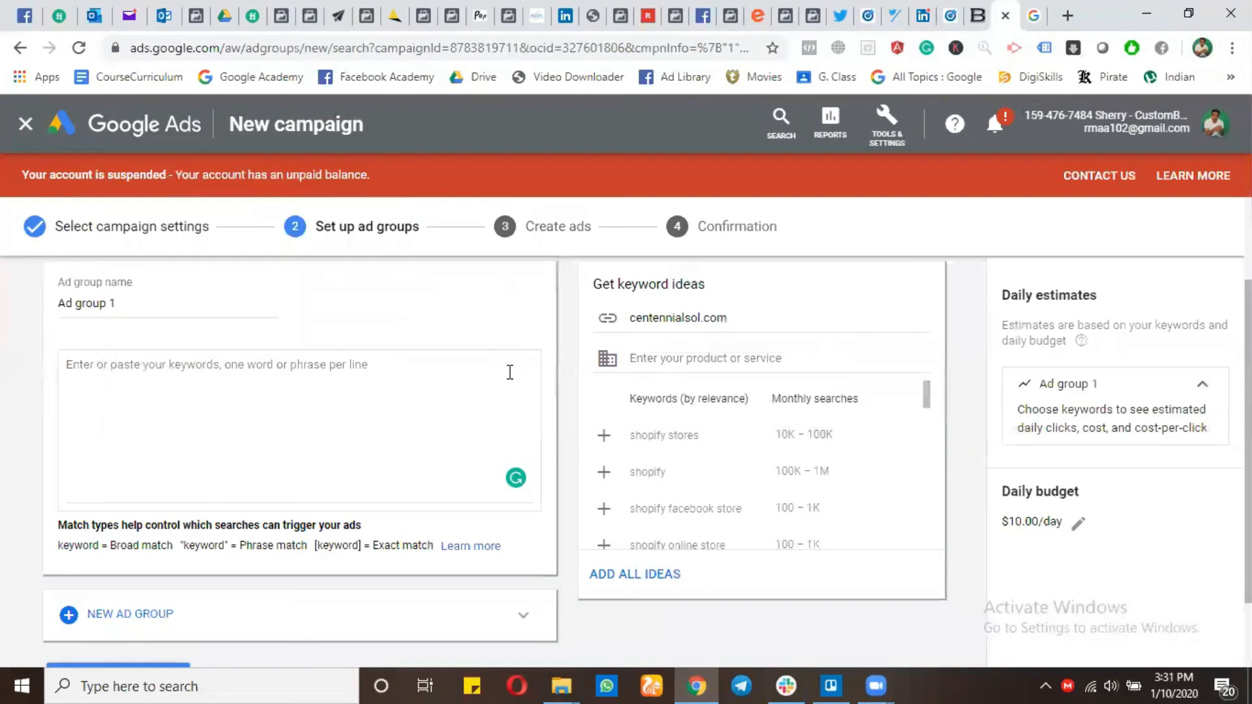
pyautogui.scroll(-5, 690, 468)
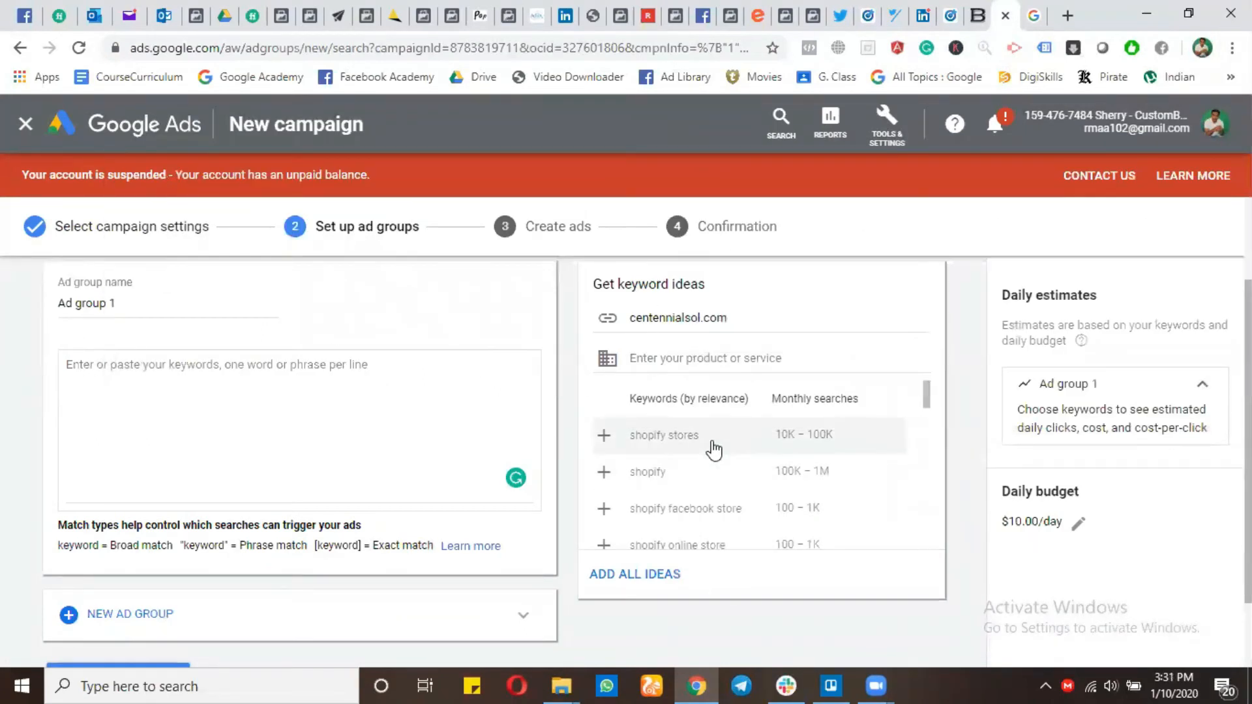
pyautogui.scroll(-5, 727, 467)
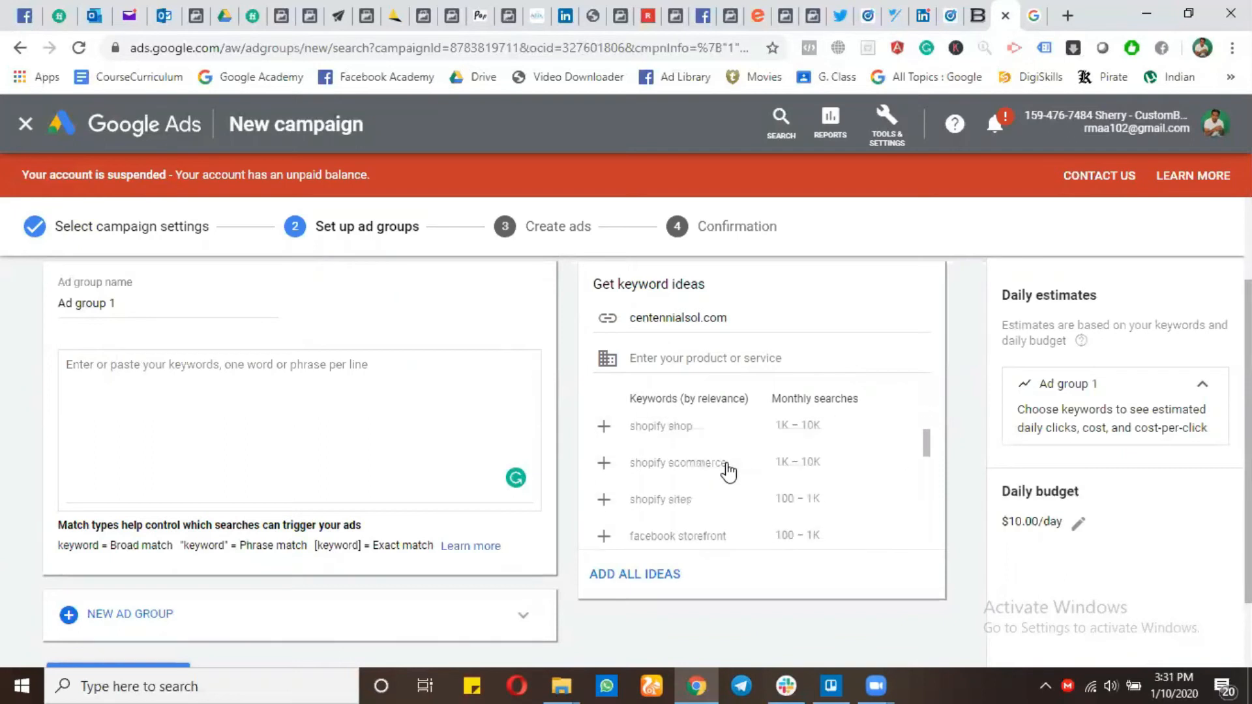
pyautogui.scroll(10, 725, 470)
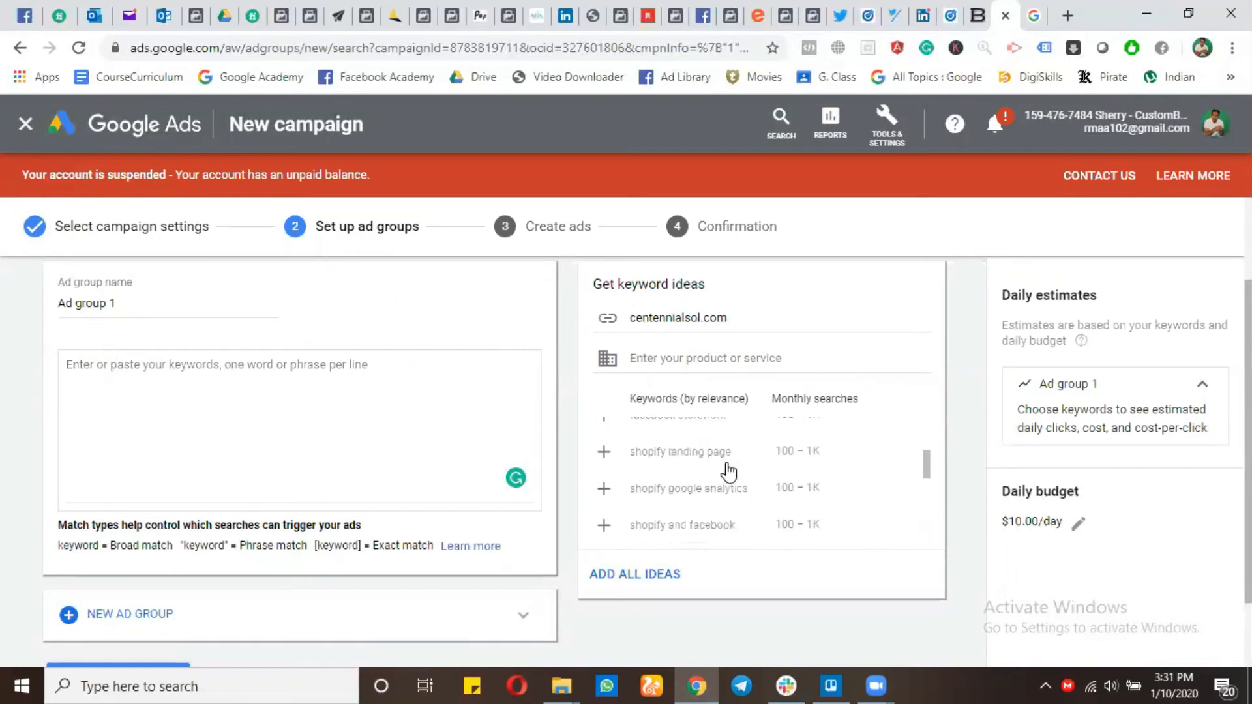
pyautogui.click(288, 412)
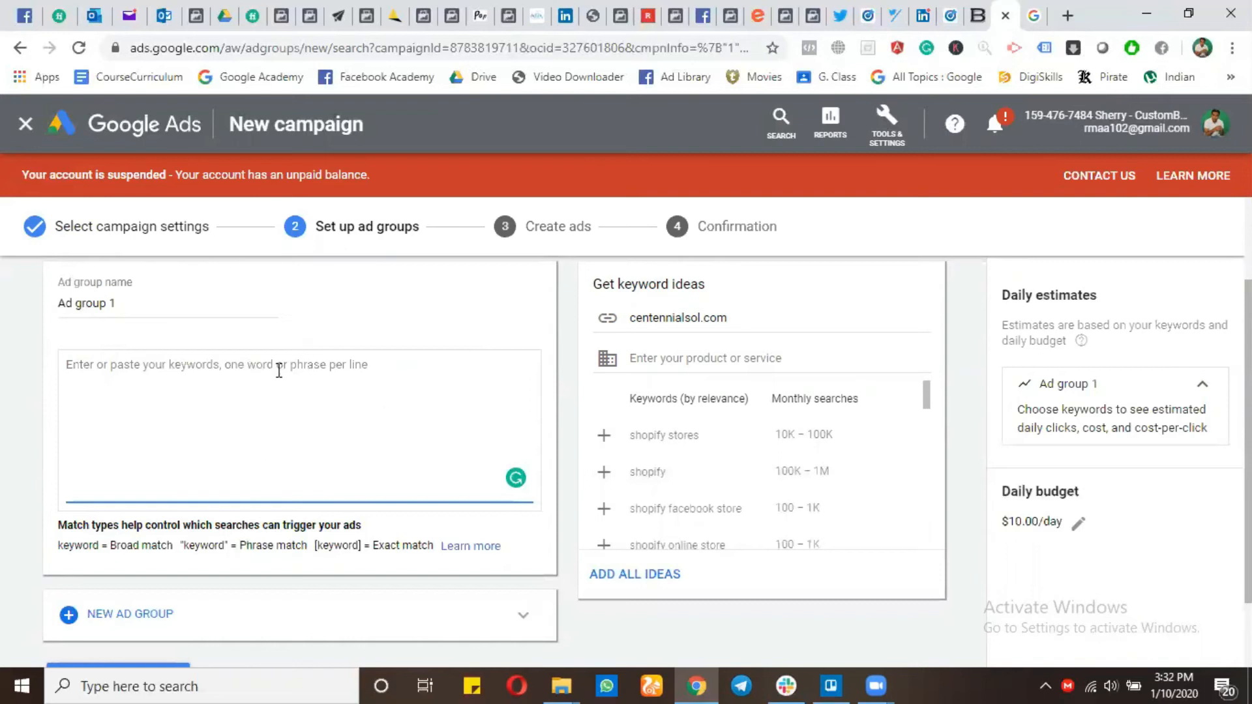
pyautogui.scroll(-1, 241, 390)
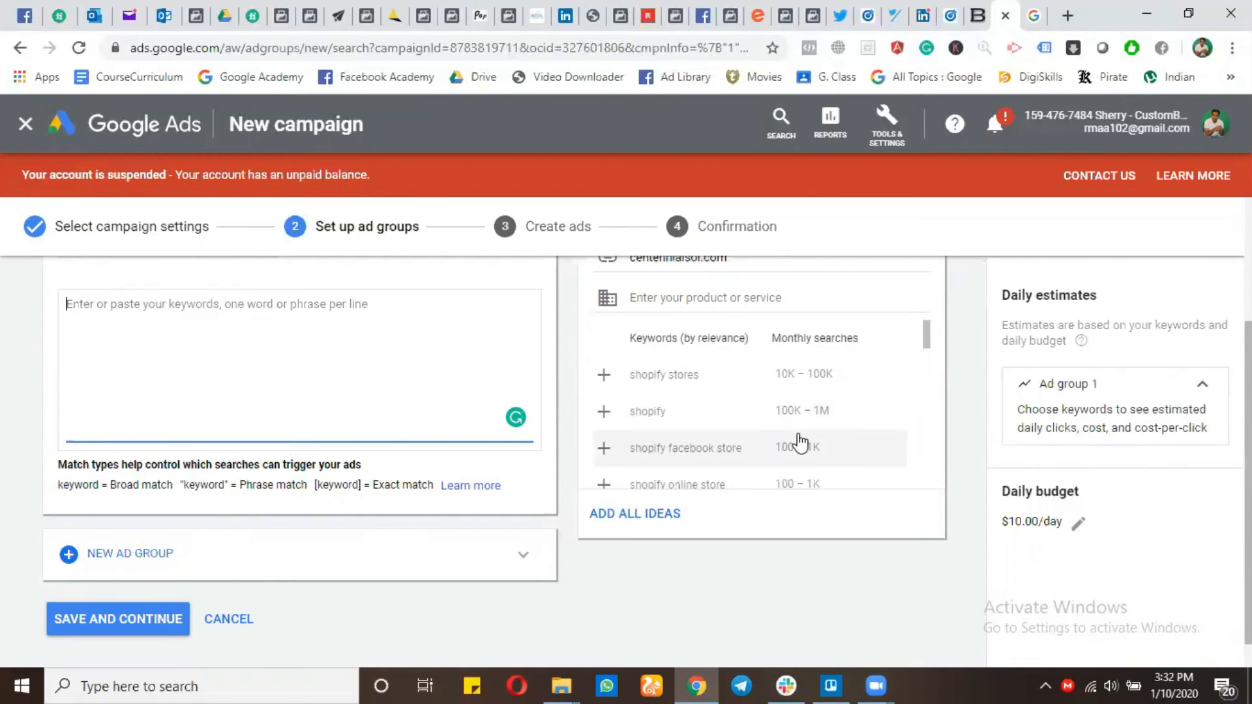
# Add the suggested keywords shopify facebook store, shopify online store, shopify analytics and shopify facebook to Ad group 1, and save to proceed to ad creation
pyautogui.click(604, 449)
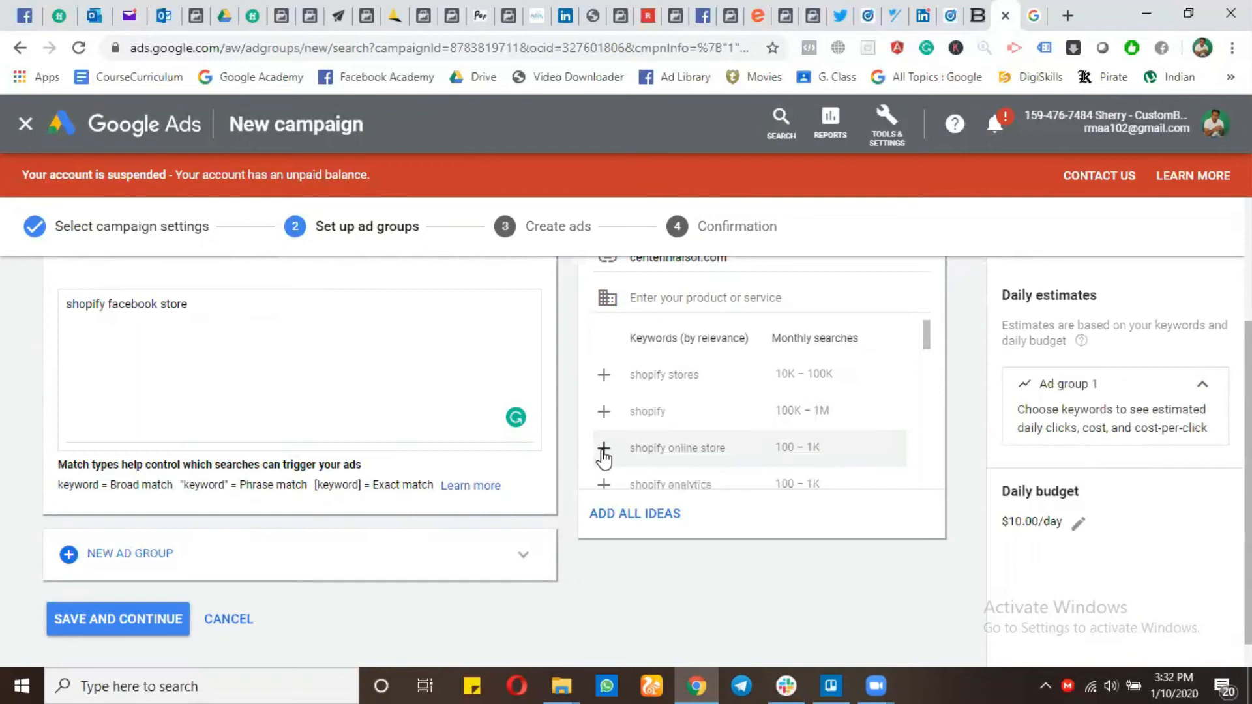
pyautogui.click(604, 448)
pyautogui.click(604, 449)
pyautogui.click(604, 450)
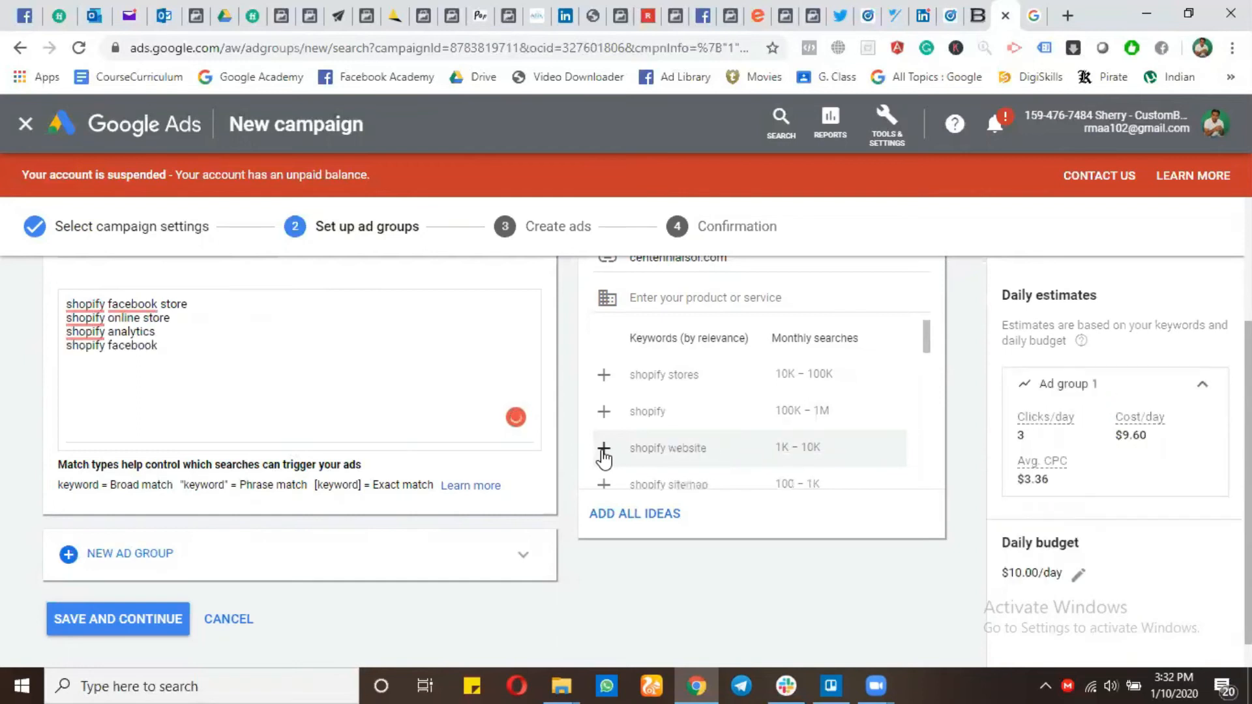
pyautogui.scroll(1, 272, 383)
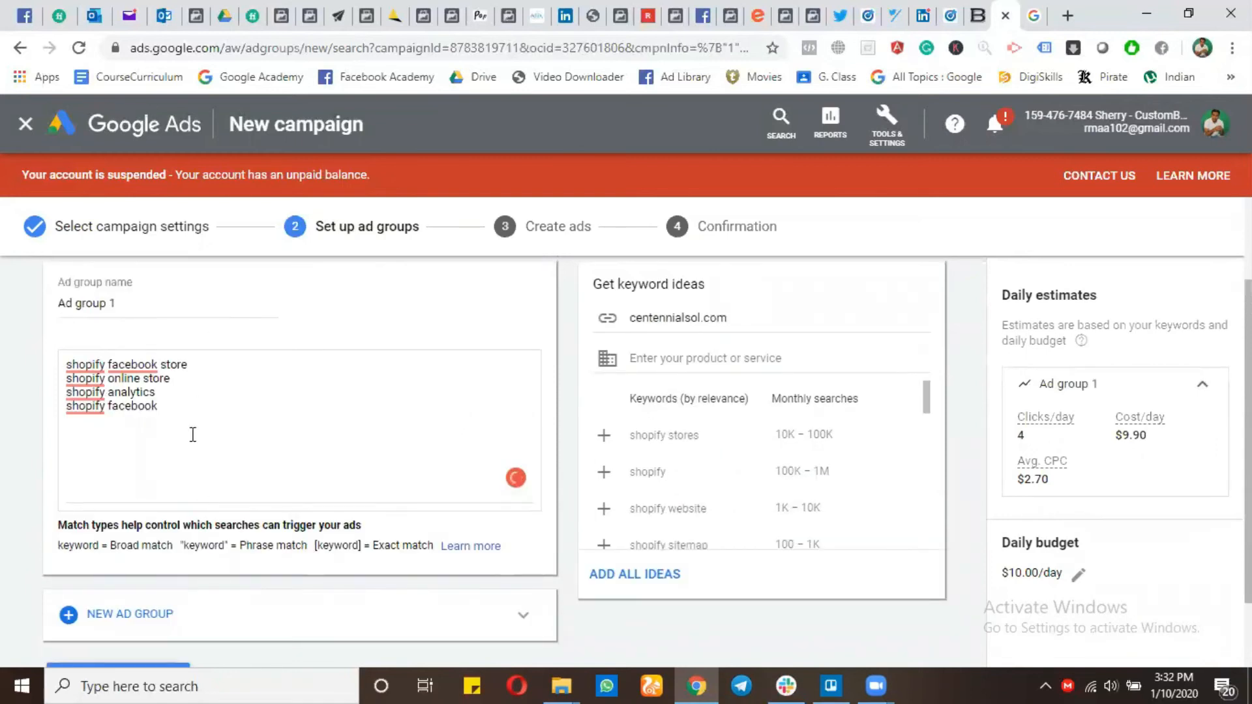
pyautogui.scroll(-2, 193, 435)
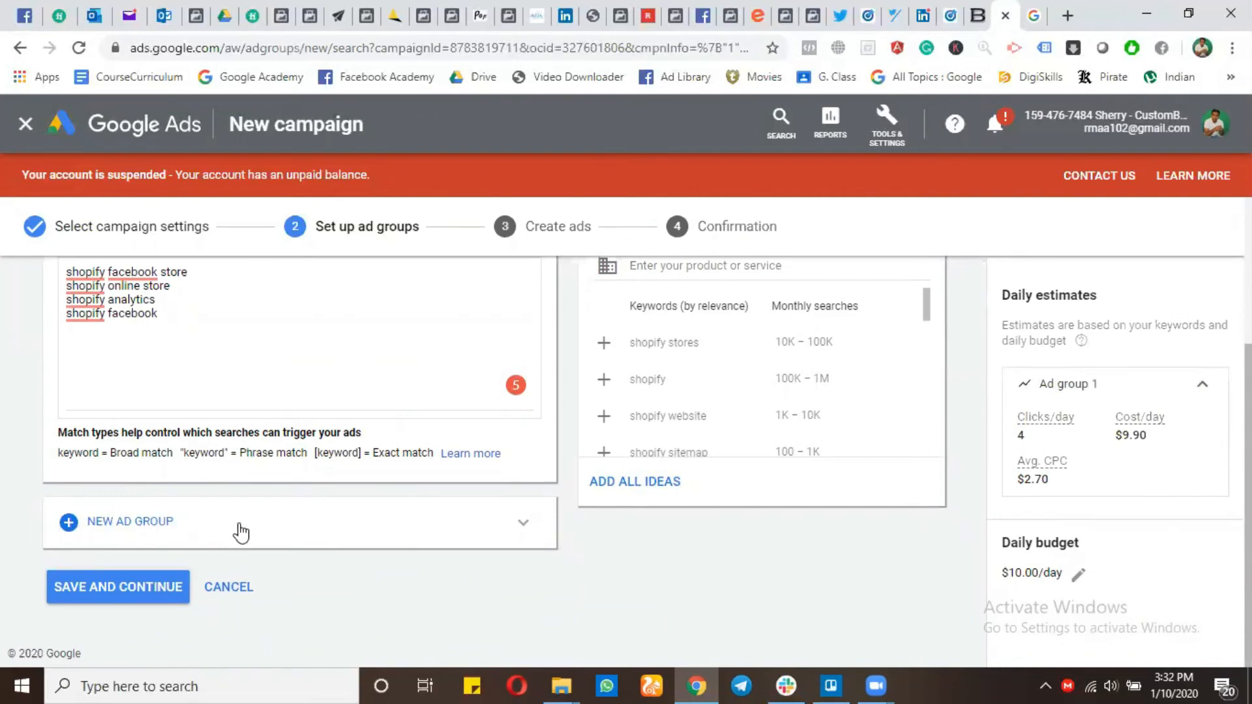
pyautogui.click(102, 592)
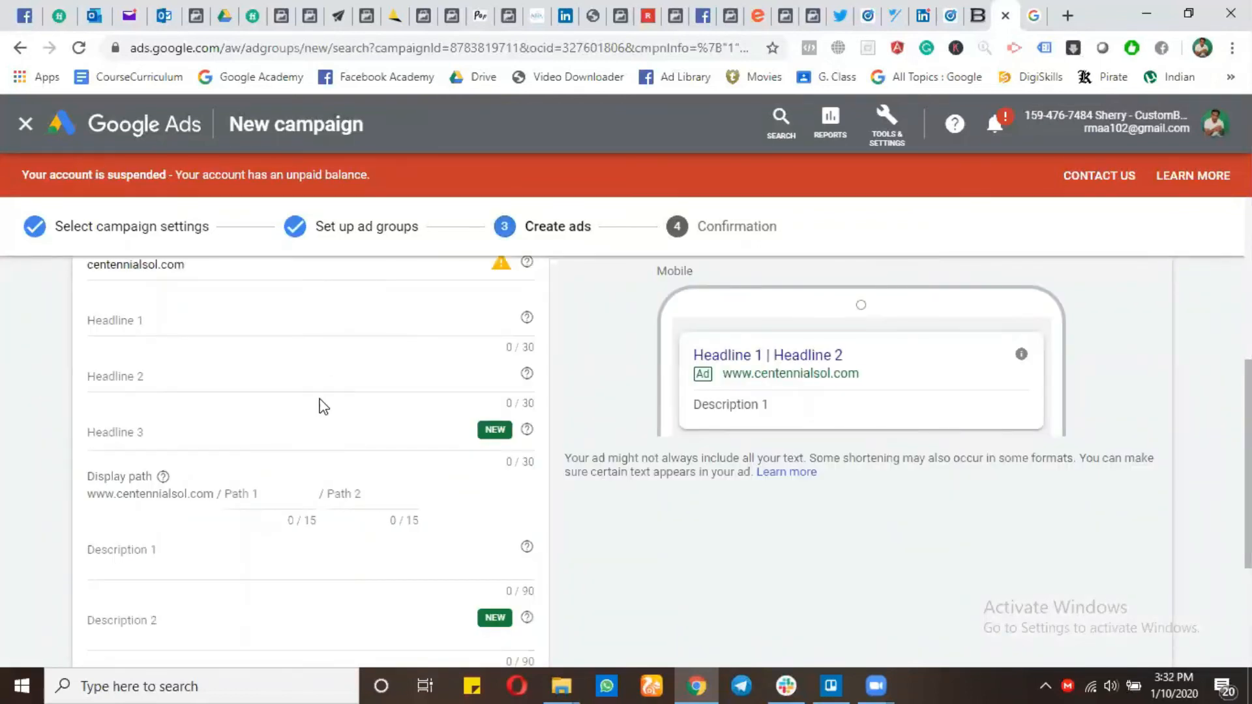
# Compare the new text ad's Final URL and headline fields with the ads in the Google results for "buy water bikes in usa"
pyautogui.scroll(1, 317, 412)
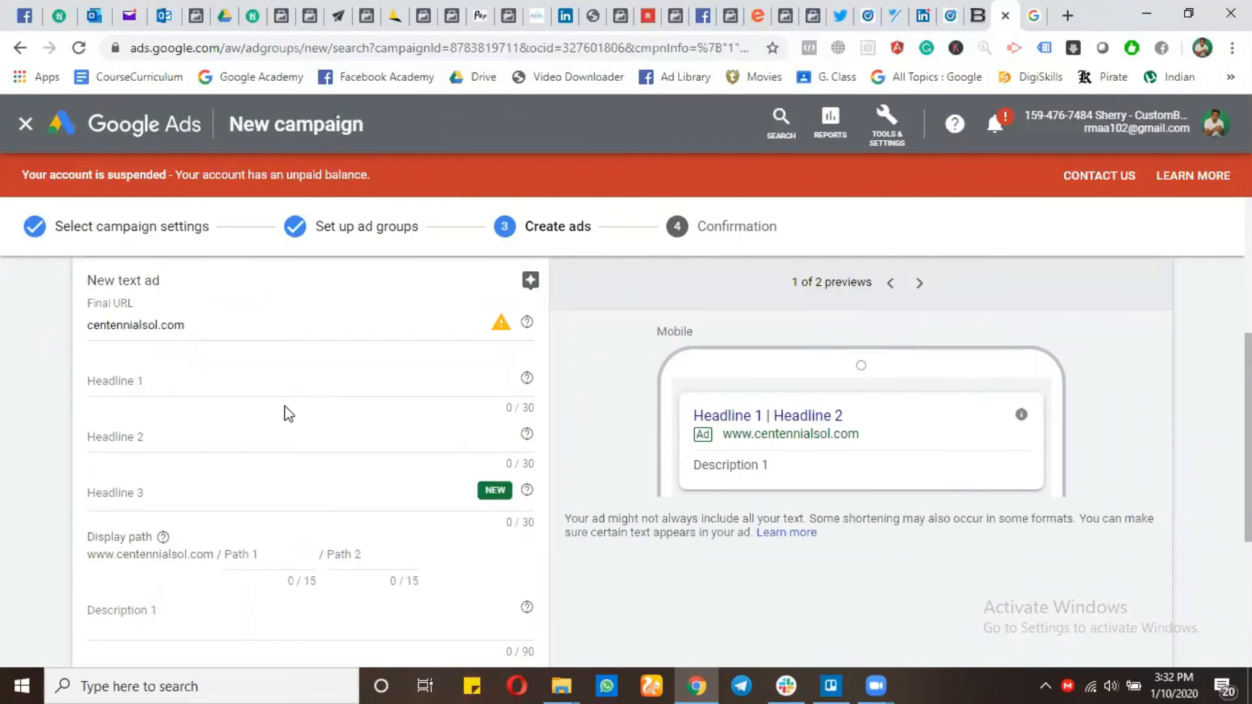
pyautogui.scroll(1, 288, 413)
pyautogui.scroll(4, 287, 414)
pyautogui.scroll(-4, 292, 407)
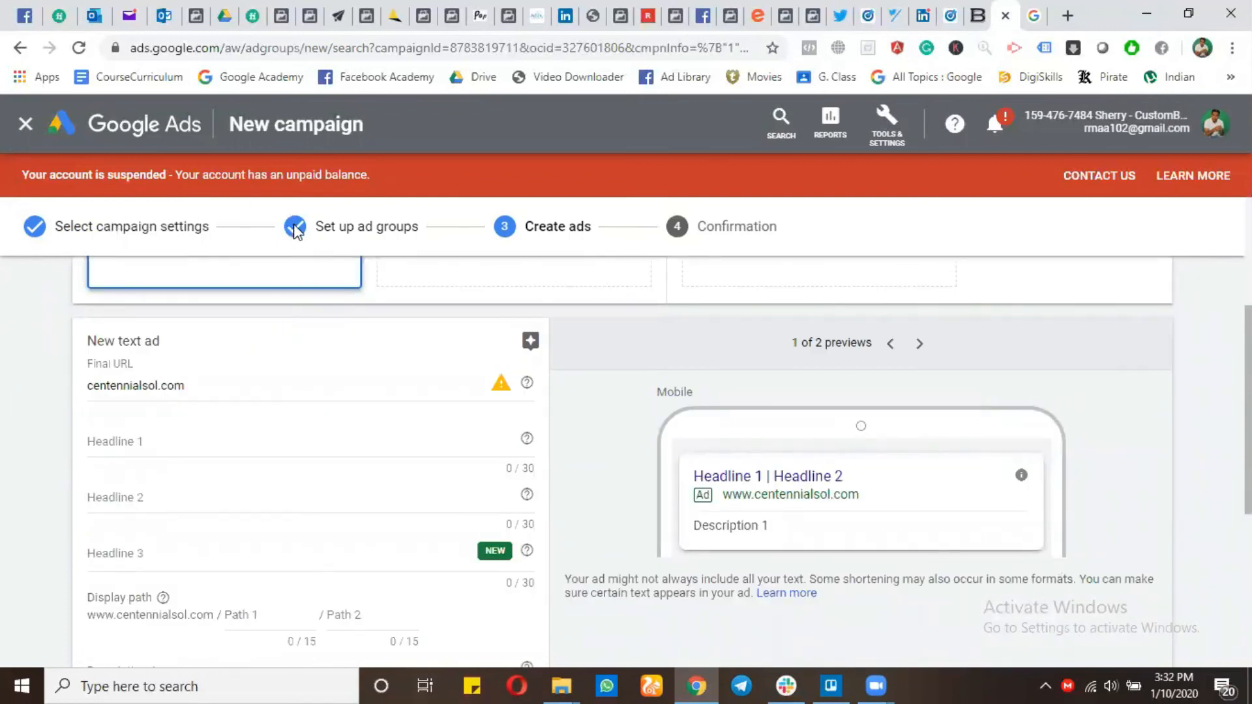
pyautogui.click(240, 389)
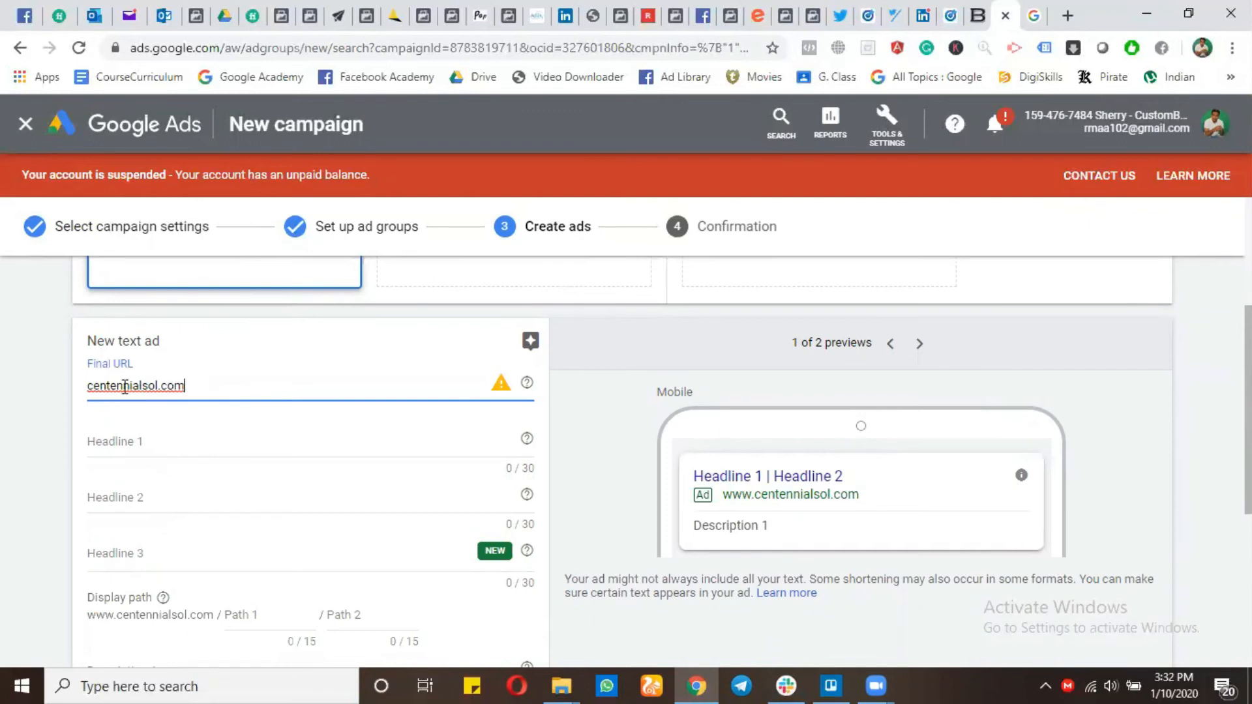
pyautogui.click(1025, 12)
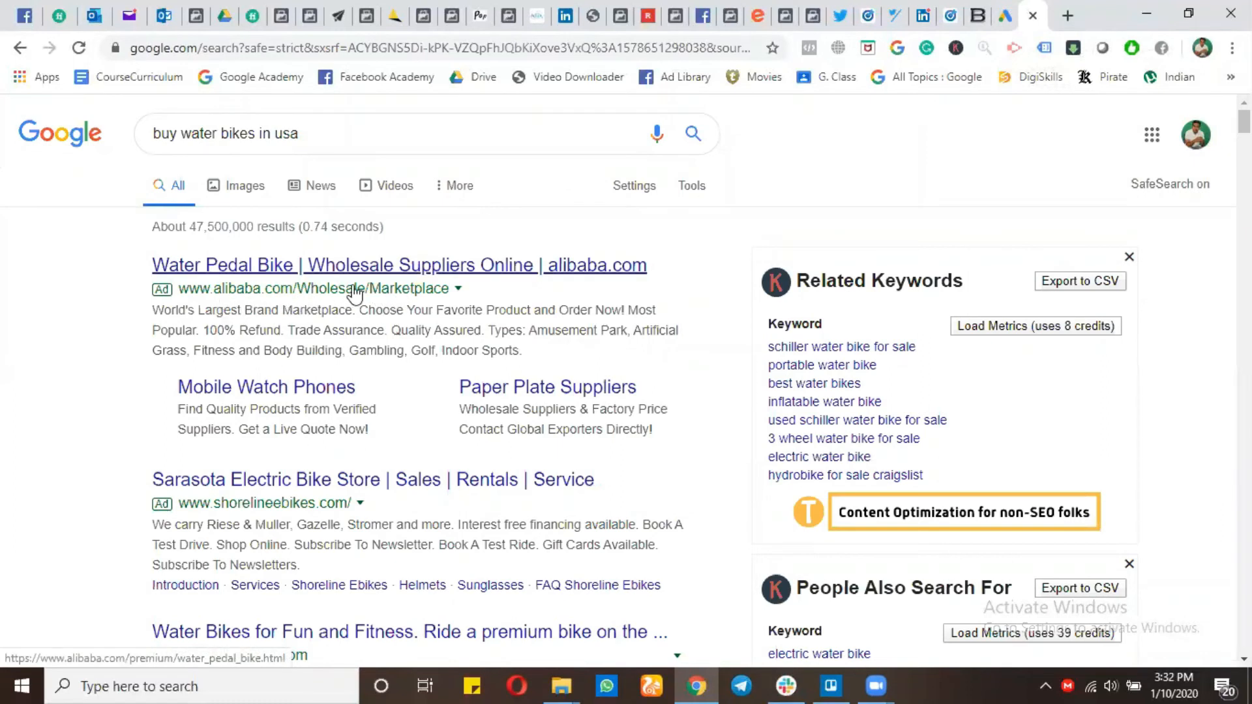
pyautogui.click(927, 58)
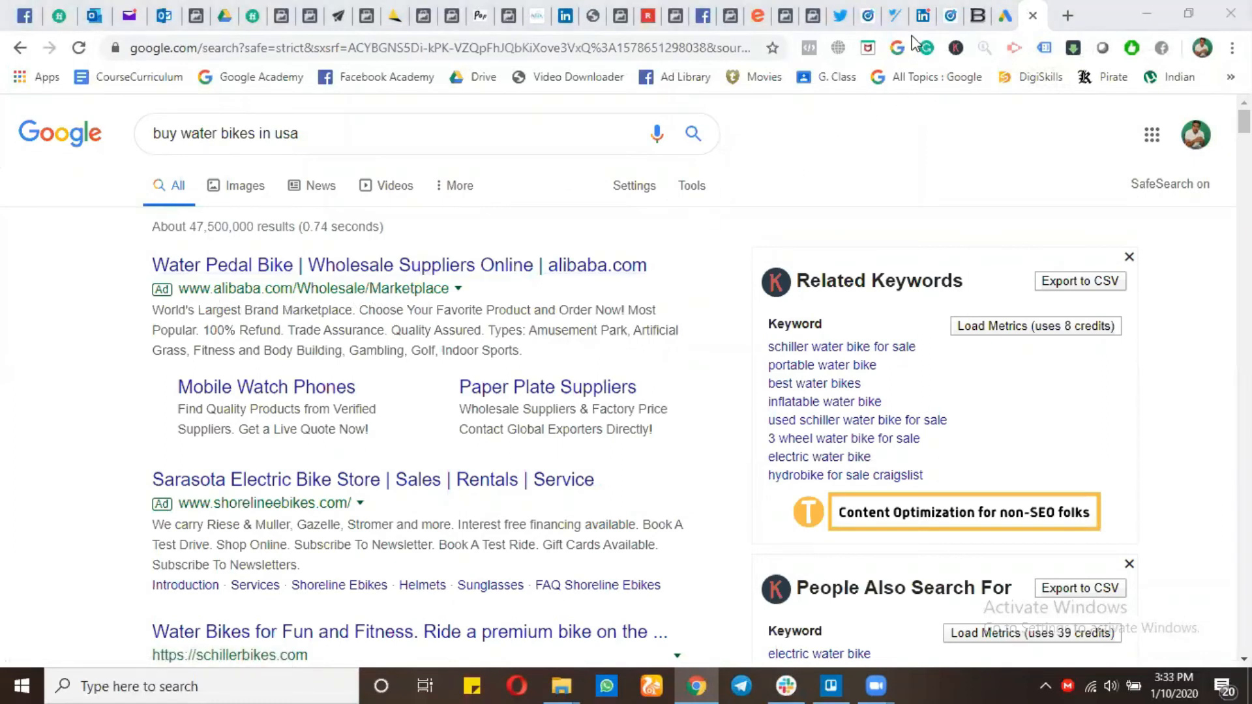
pyautogui.click(1006, 33)
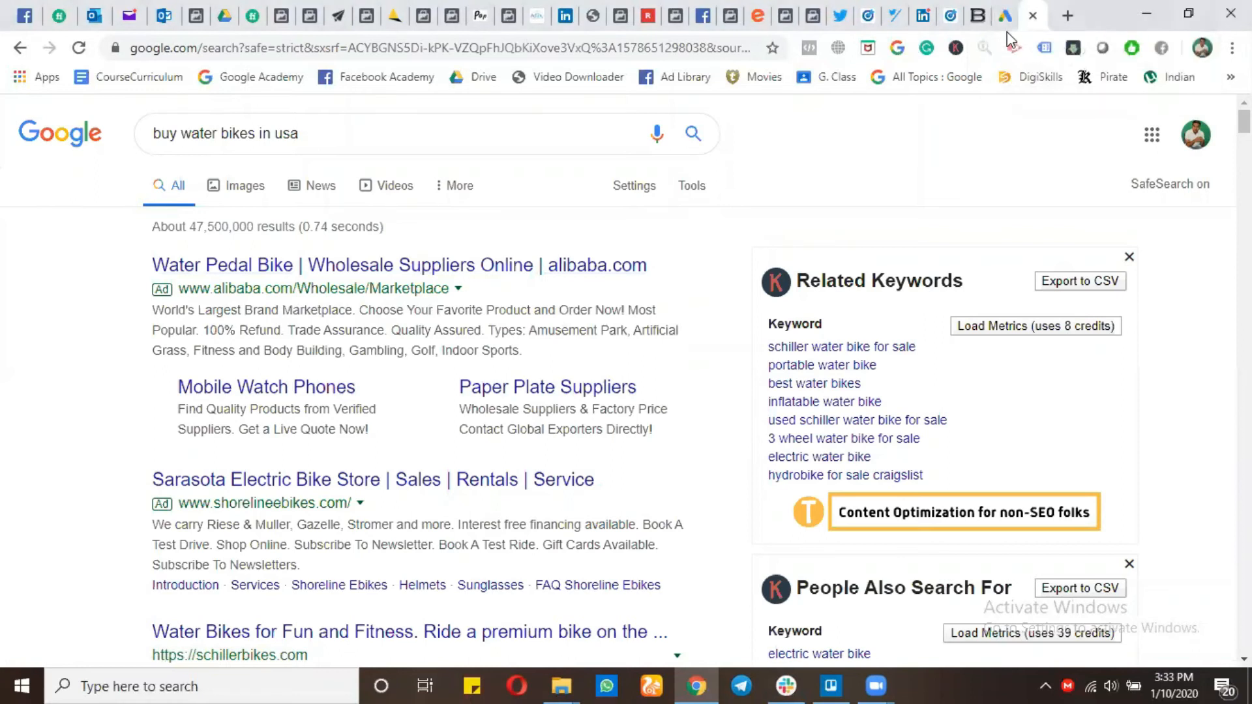
pyautogui.click(1001, 29)
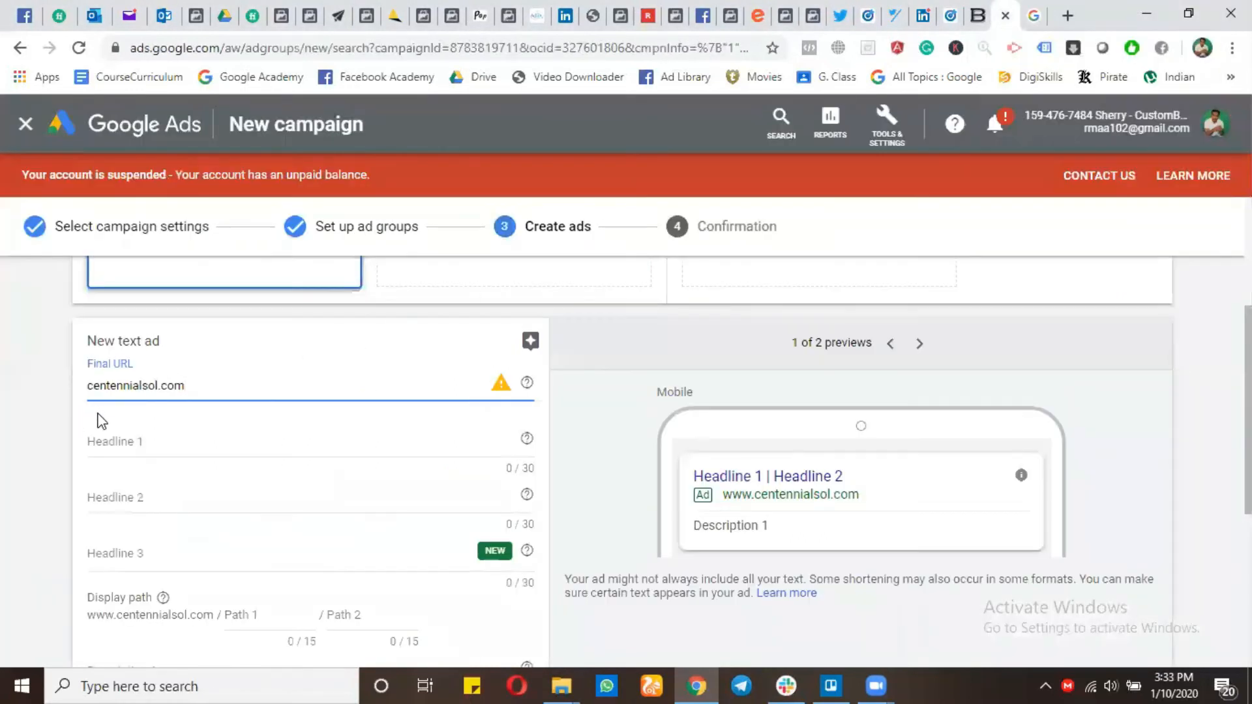
pyautogui.moveTo(205, 384); pyautogui.dragTo(68, 396)
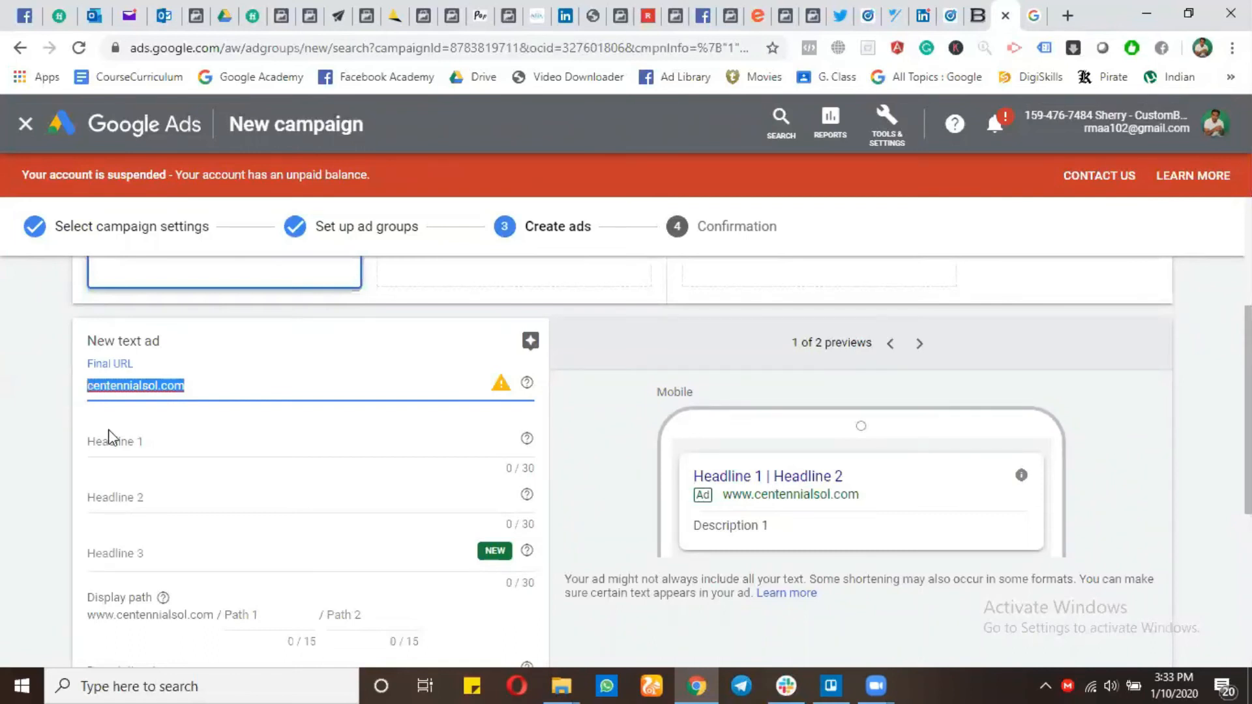
pyautogui.click(167, 437)
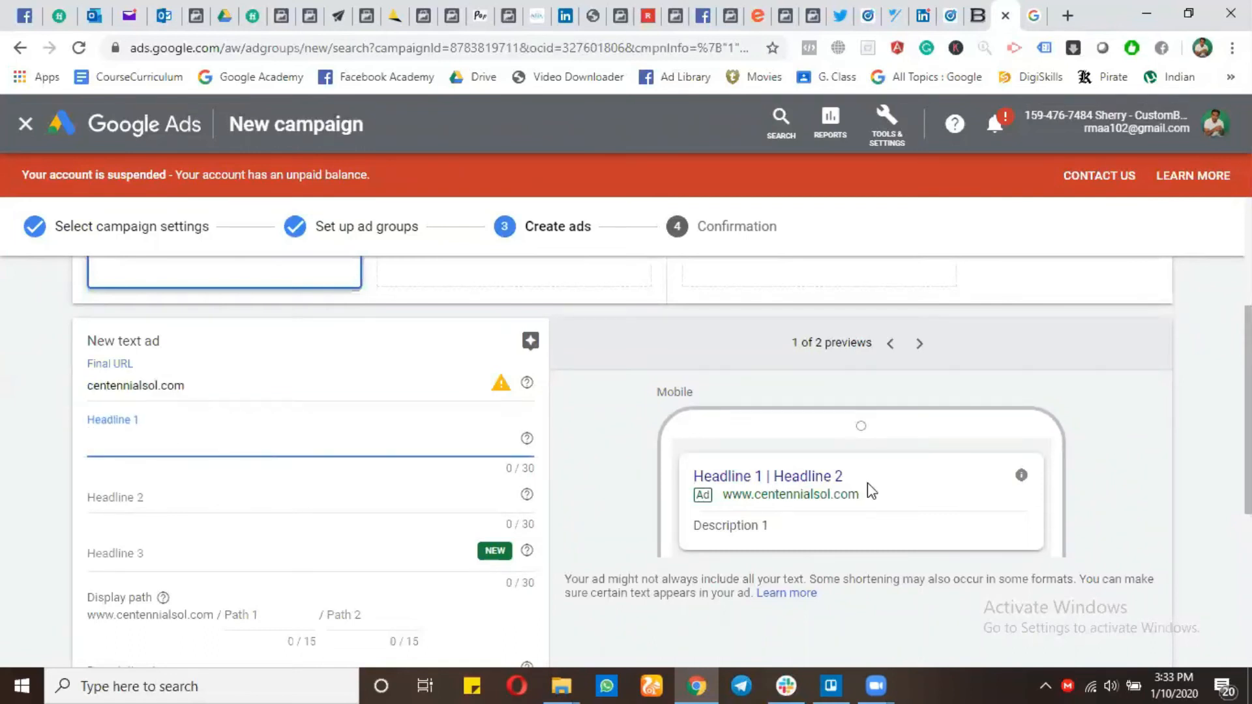
pyautogui.click(1037, 13)
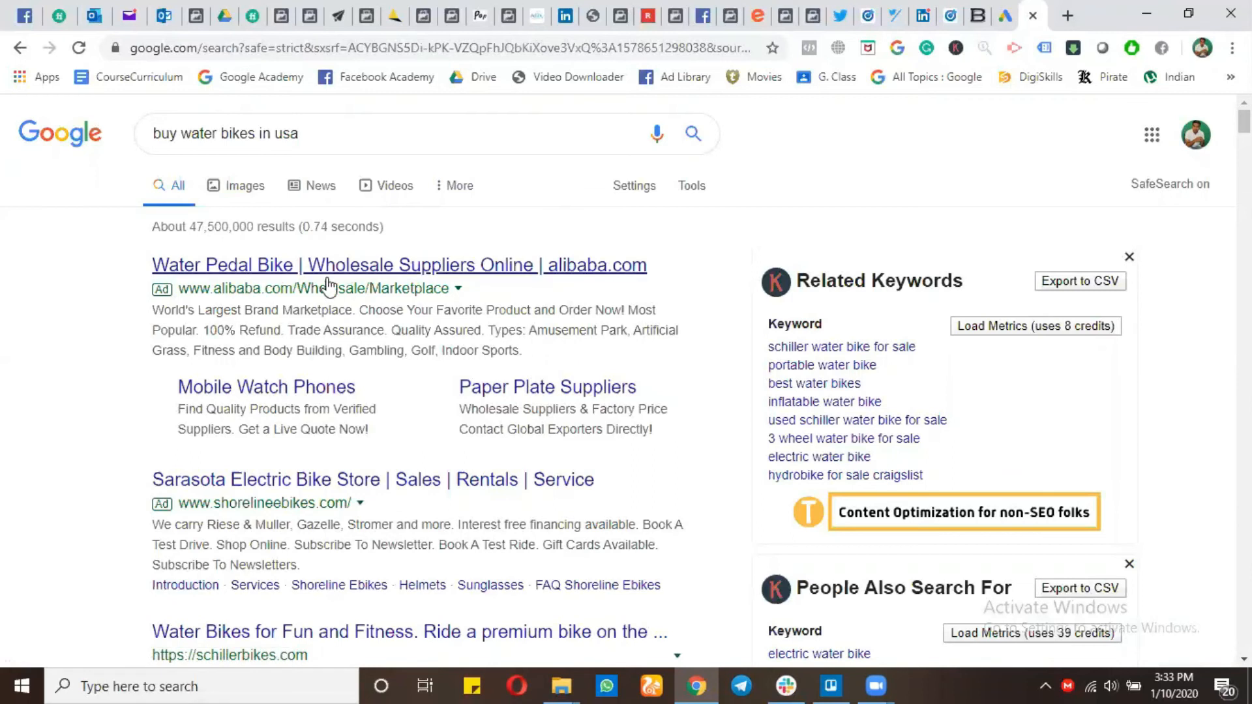
pyautogui.click(1007, 13)
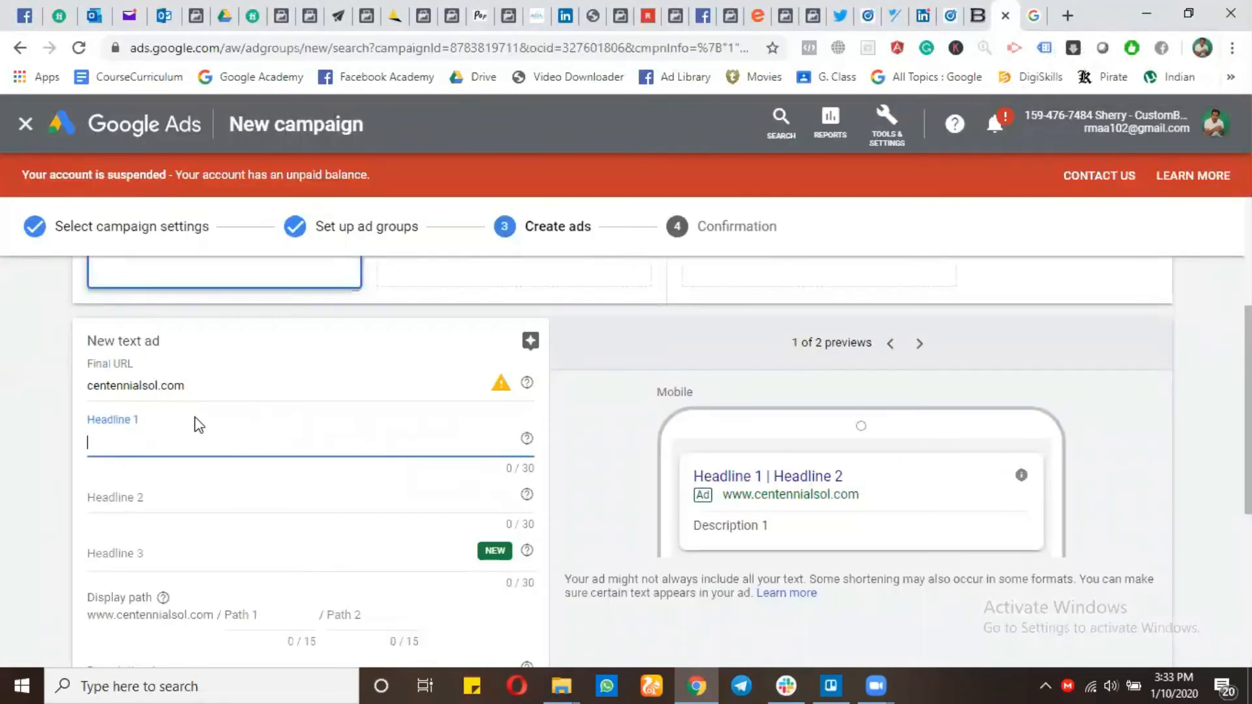
# Compare the display path shown in Alibaba's water pedal bike ad with the address of its landing page, and return to the results
pyautogui.scroll(-1, 114, 436)
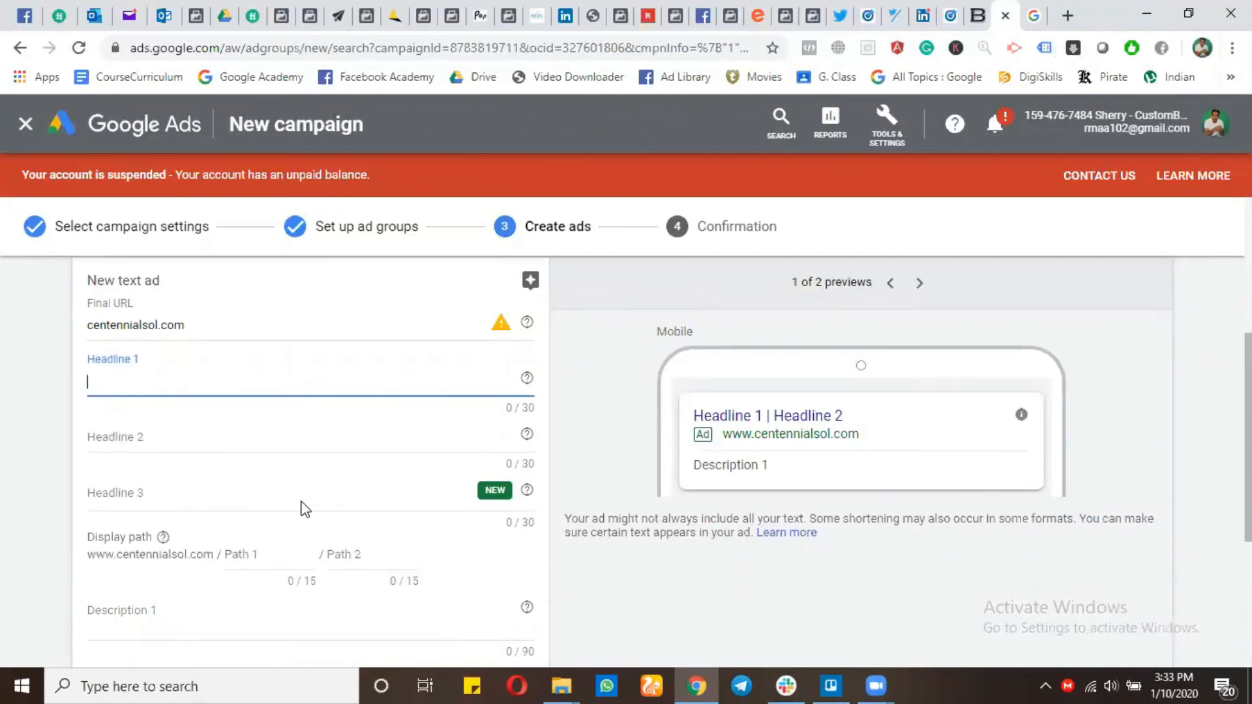
pyautogui.scroll(-1, 300, 512)
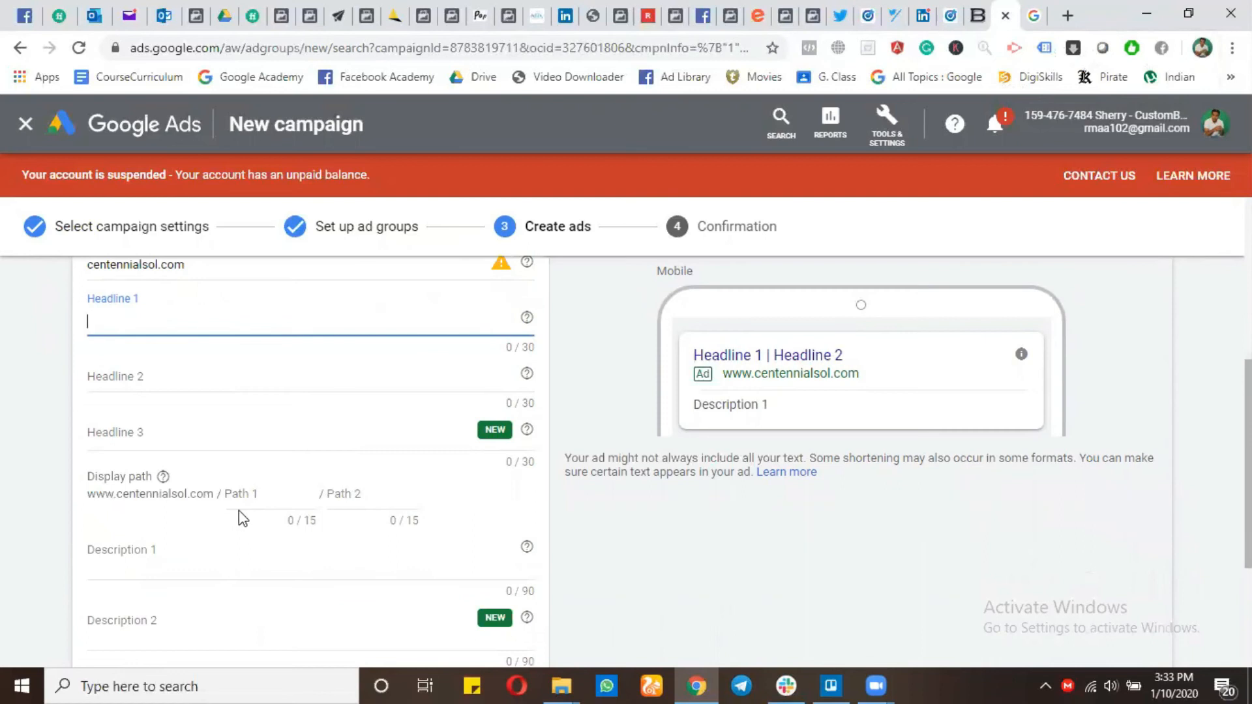
pyautogui.click(1030, 16)
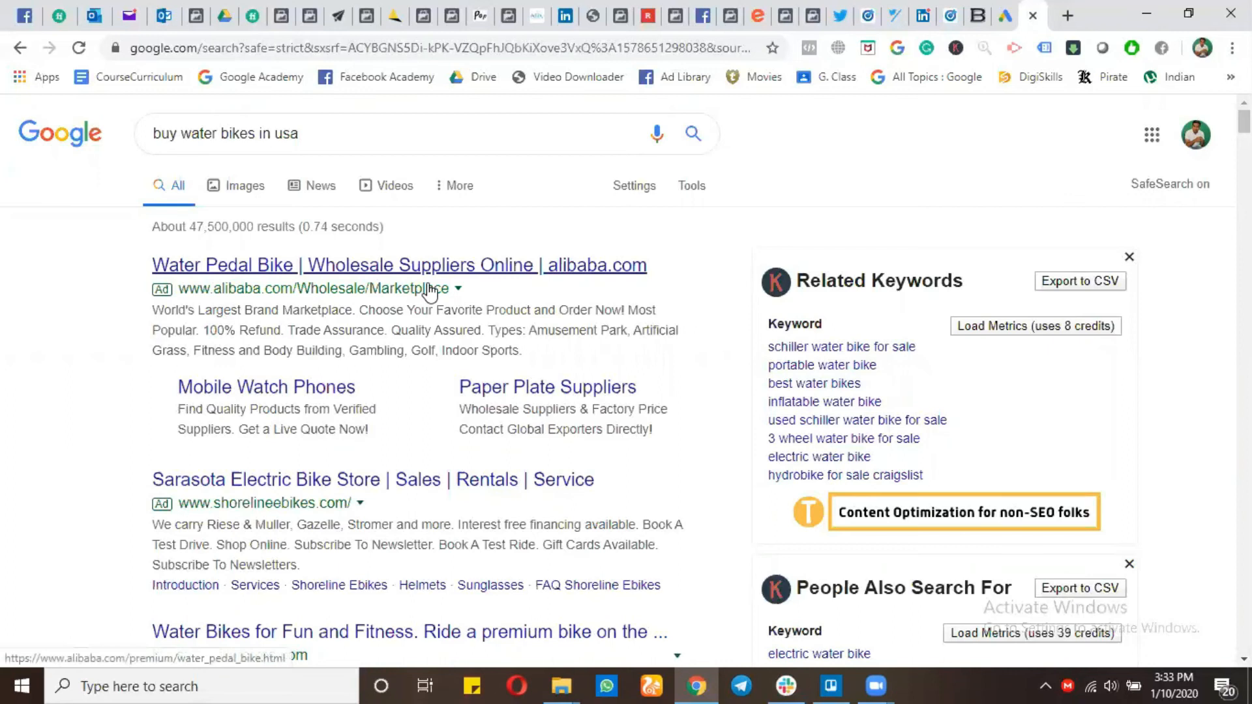
pyautogui.click(509, 271)
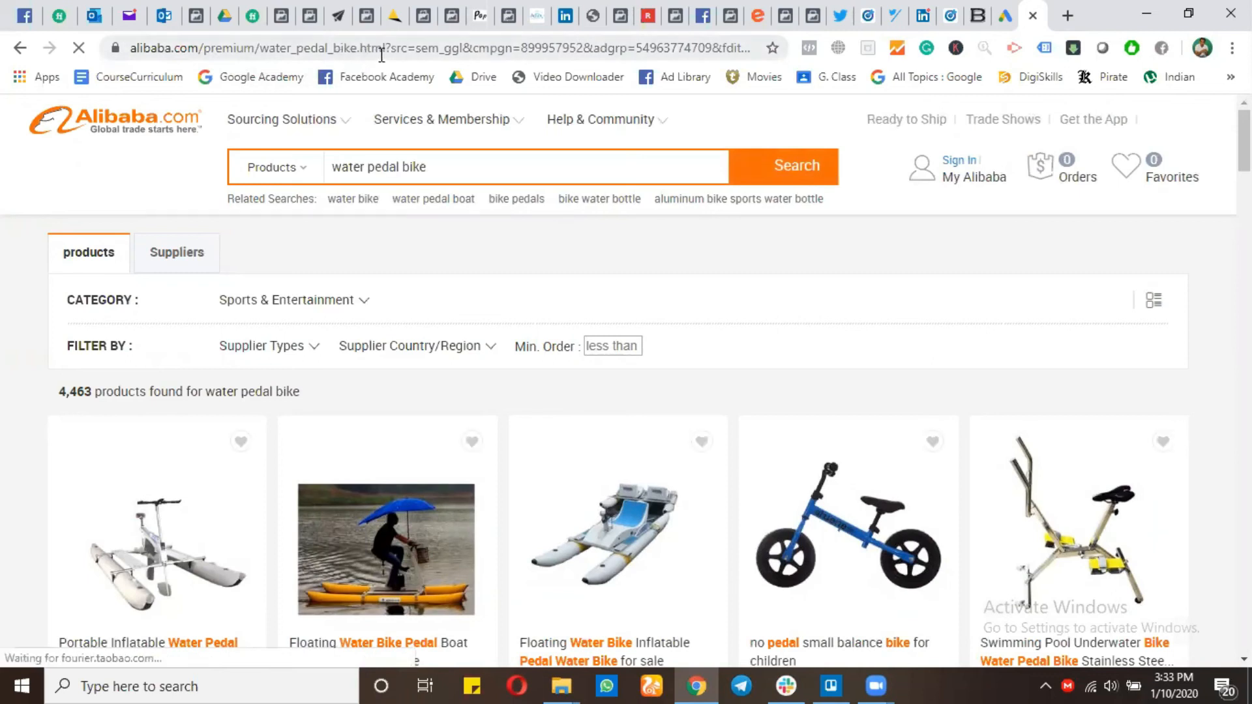
pyautogui.click(18, 50)
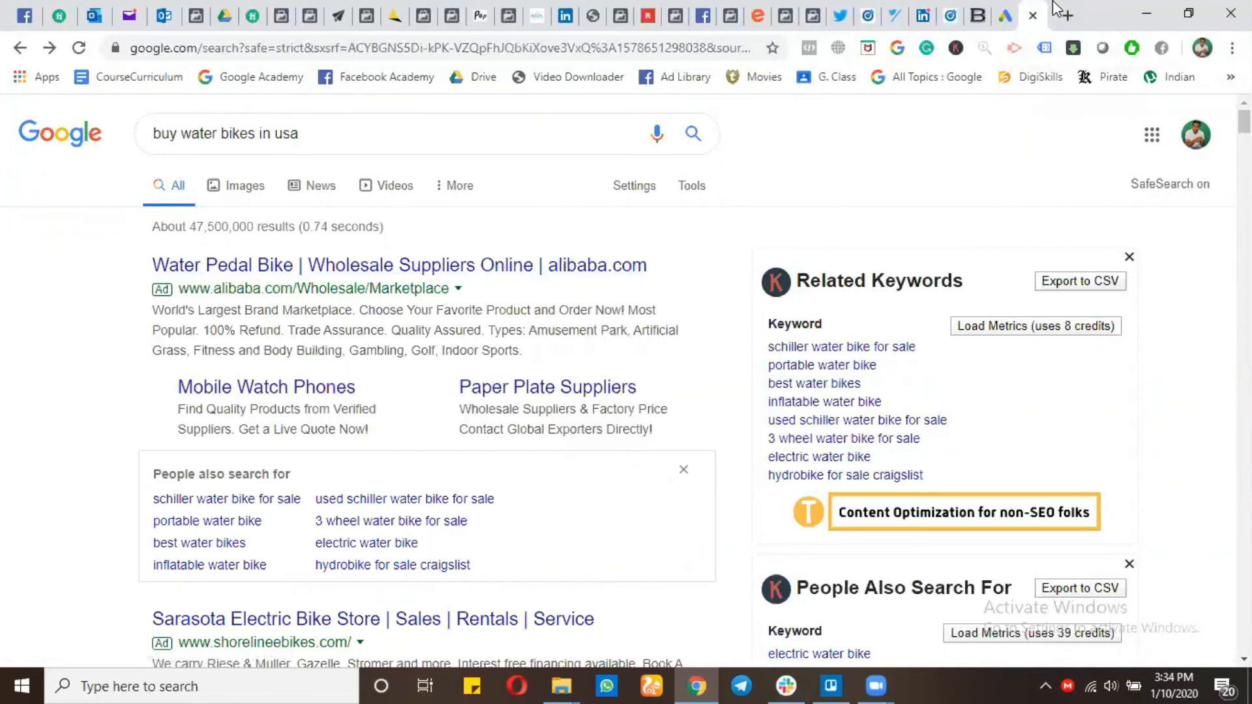
# Examine the text ad's display path domain, Path 1 and Path 2 against its Final URL, and review the description fields
pyautogui.click(1004, 15)
pyautogui.click(281, 496)
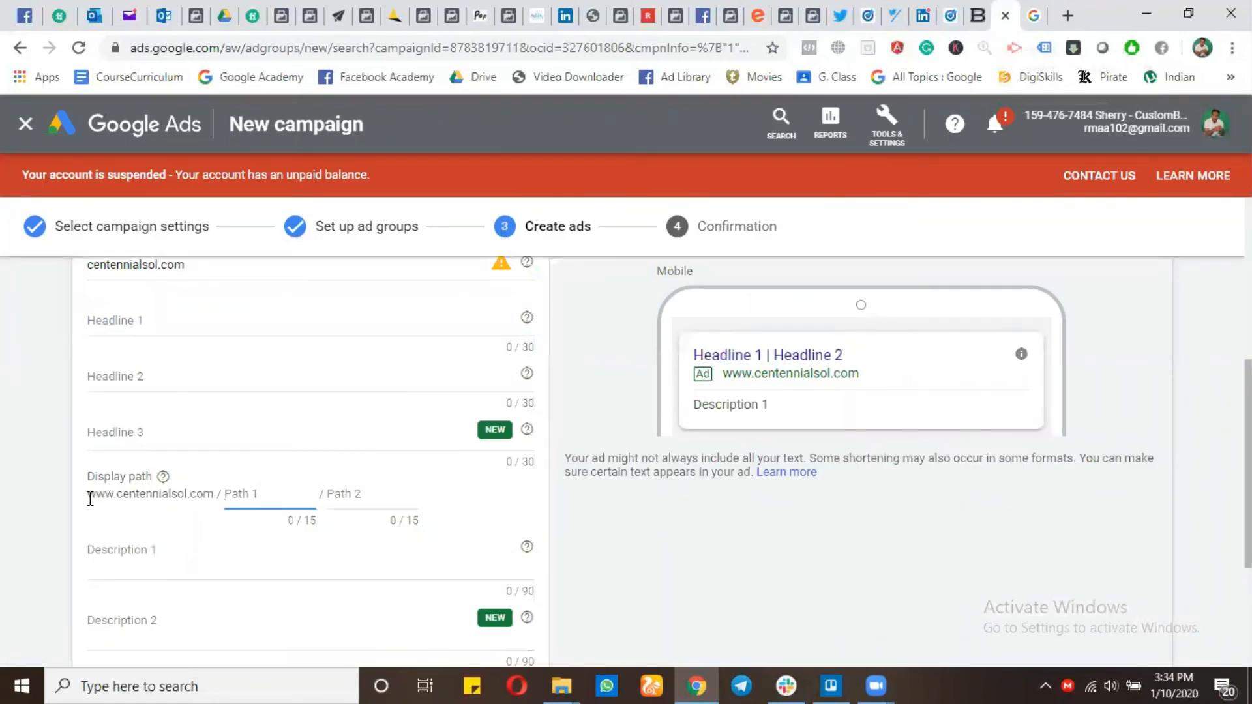
pyautogui.moveTo(99, 498); pyautogui.dragTo(213, 499)
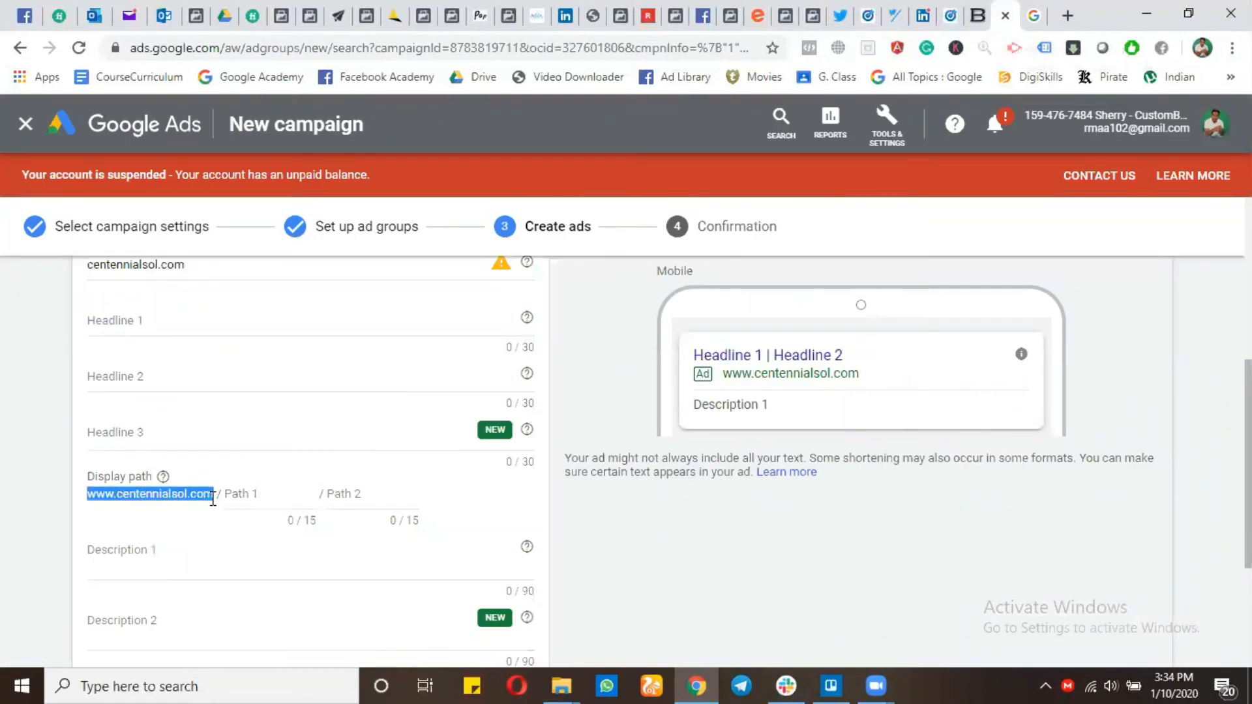
pyautogui.click(246, 499)
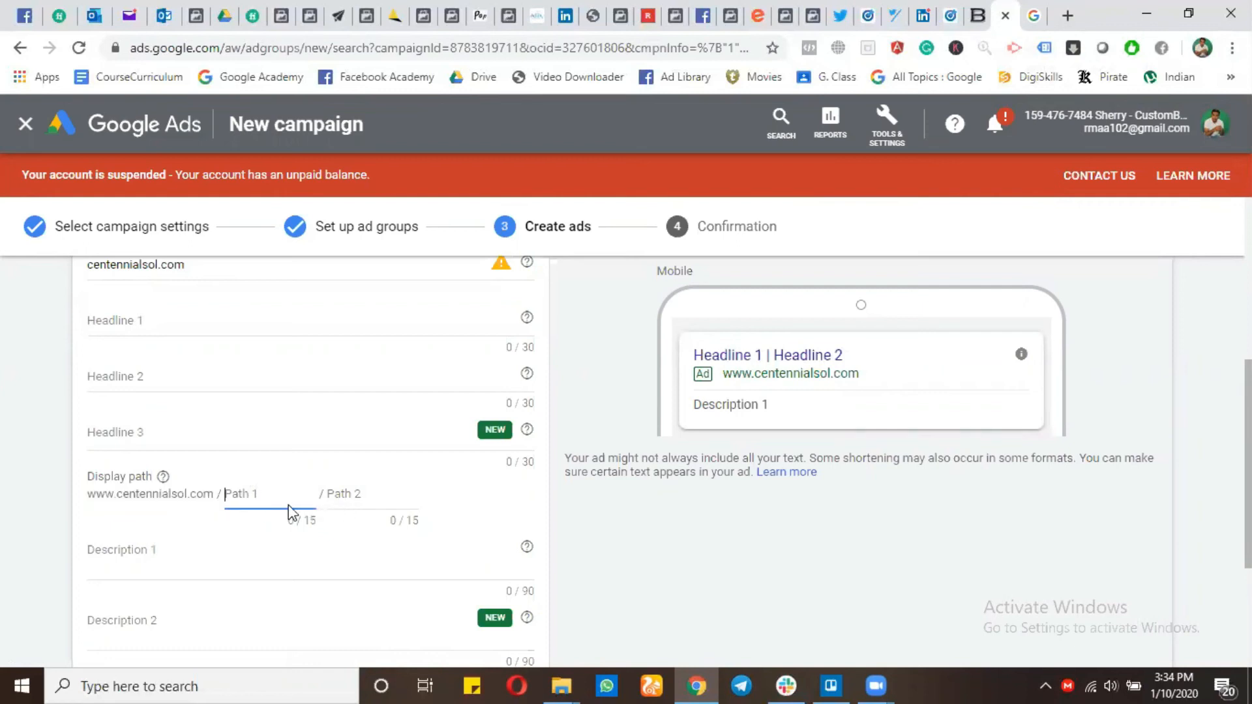
pyautogui.click(360, 496)
pyautogui.scroll(2, 277, 442)
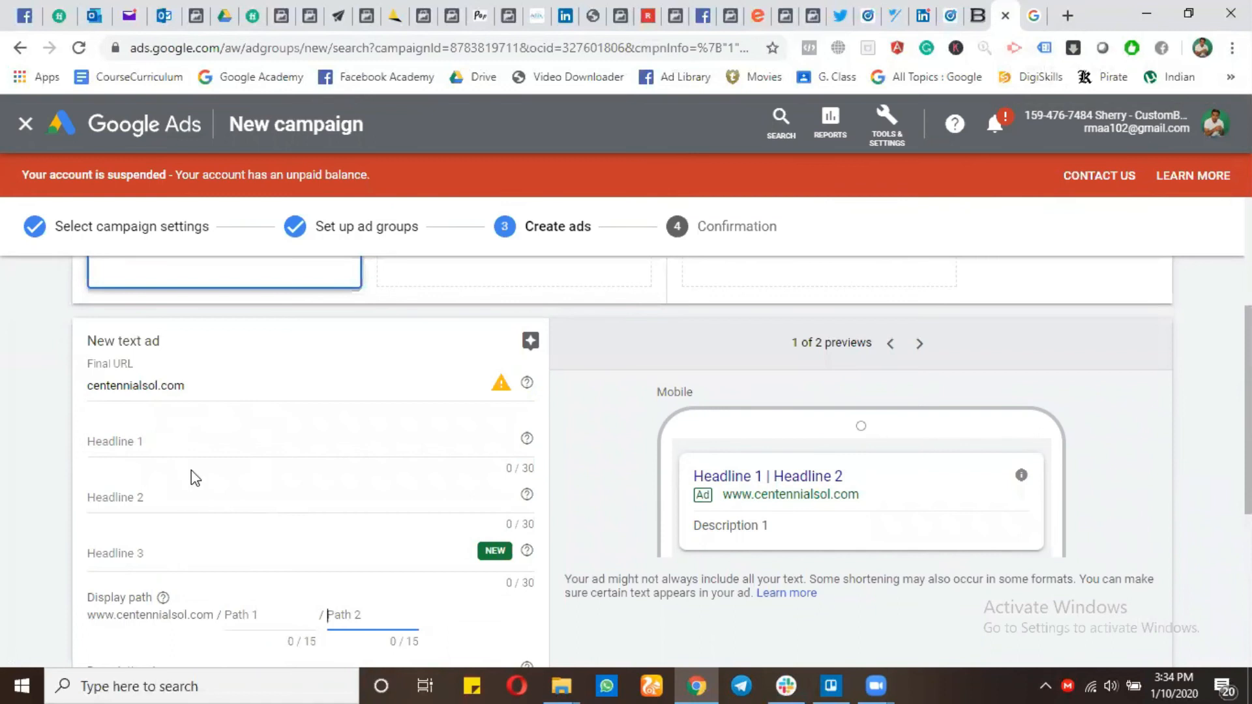
pyautogui.moveTo(209, 382); pyautogui.dragTo(83, 386)
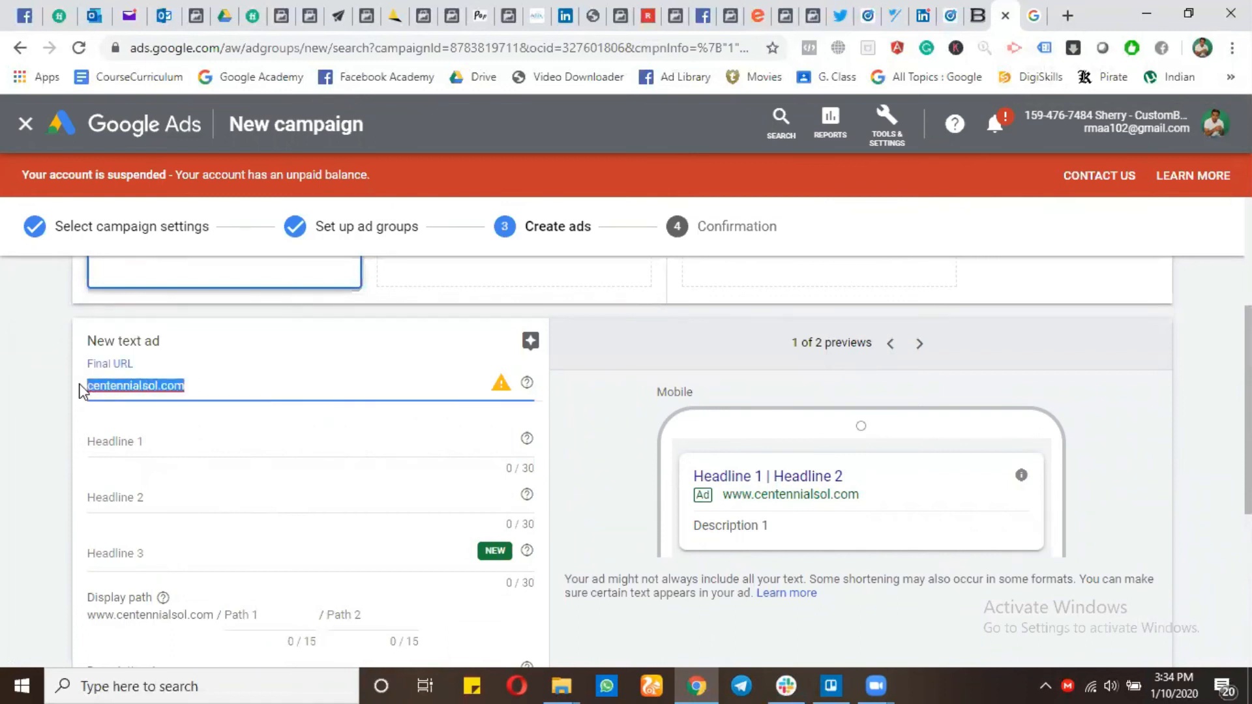
pyautogui.scroll(-1, 107, 431)
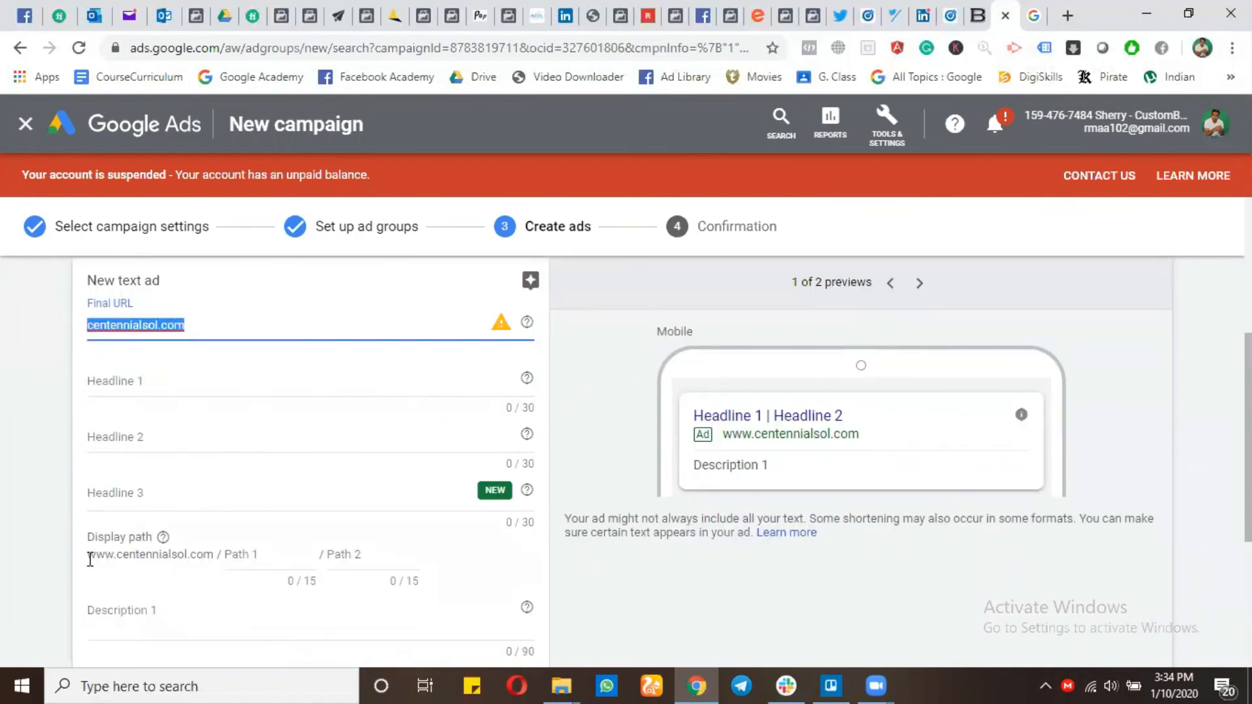
pyautogui.click(246, 555)
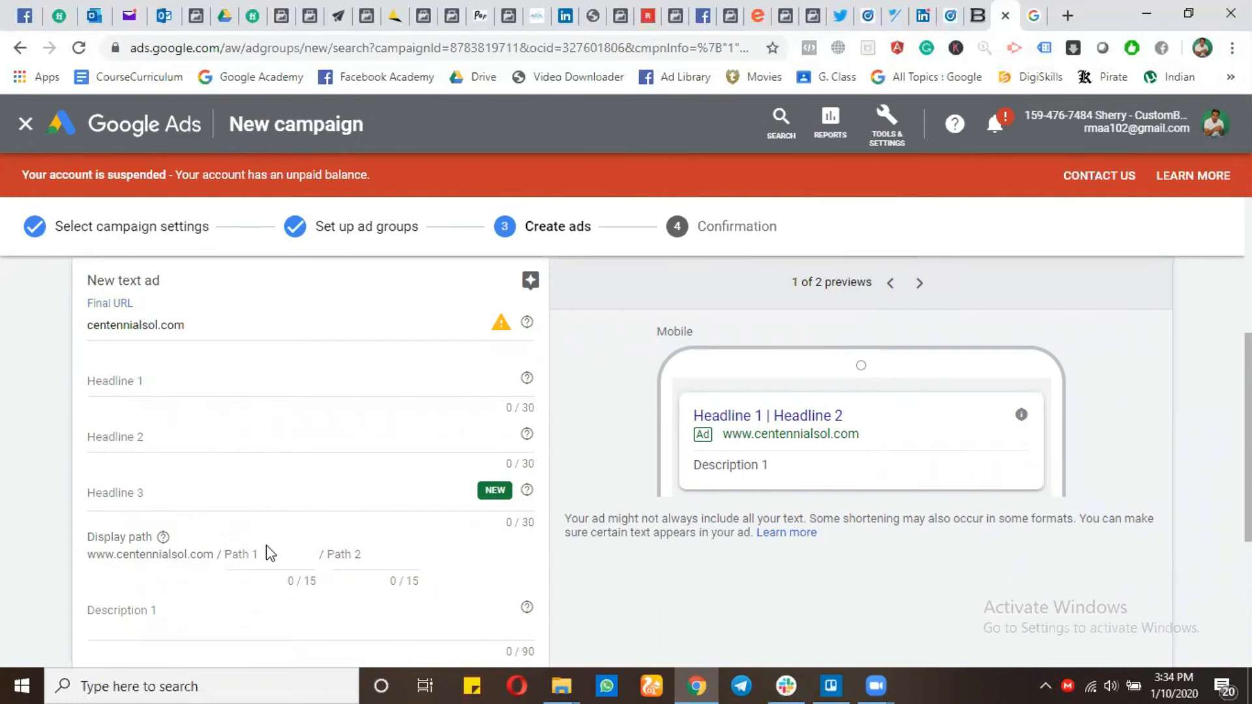
pyautogui.scroll(-2, 345, 480)
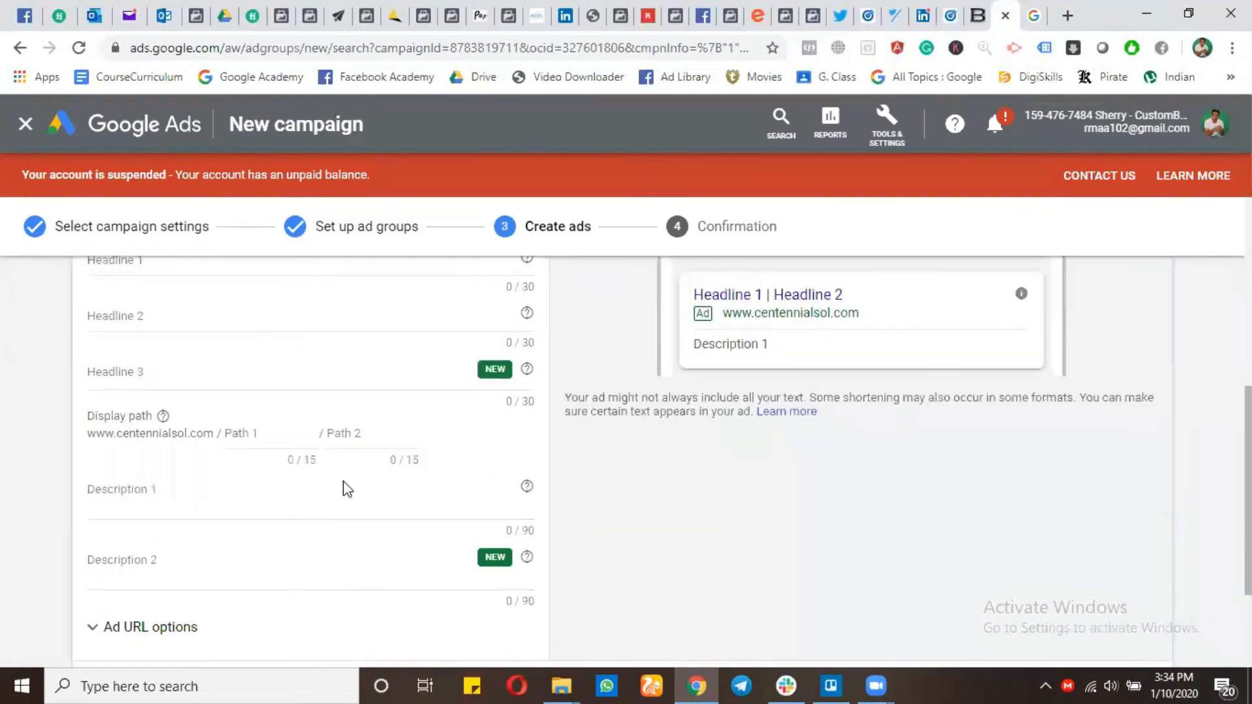
# Enter "Premium Social Media Agency" as Headline 1 of the new text ad
pyautogui.scroll(3, 335, 467)
pyautogui.click(290, 455)
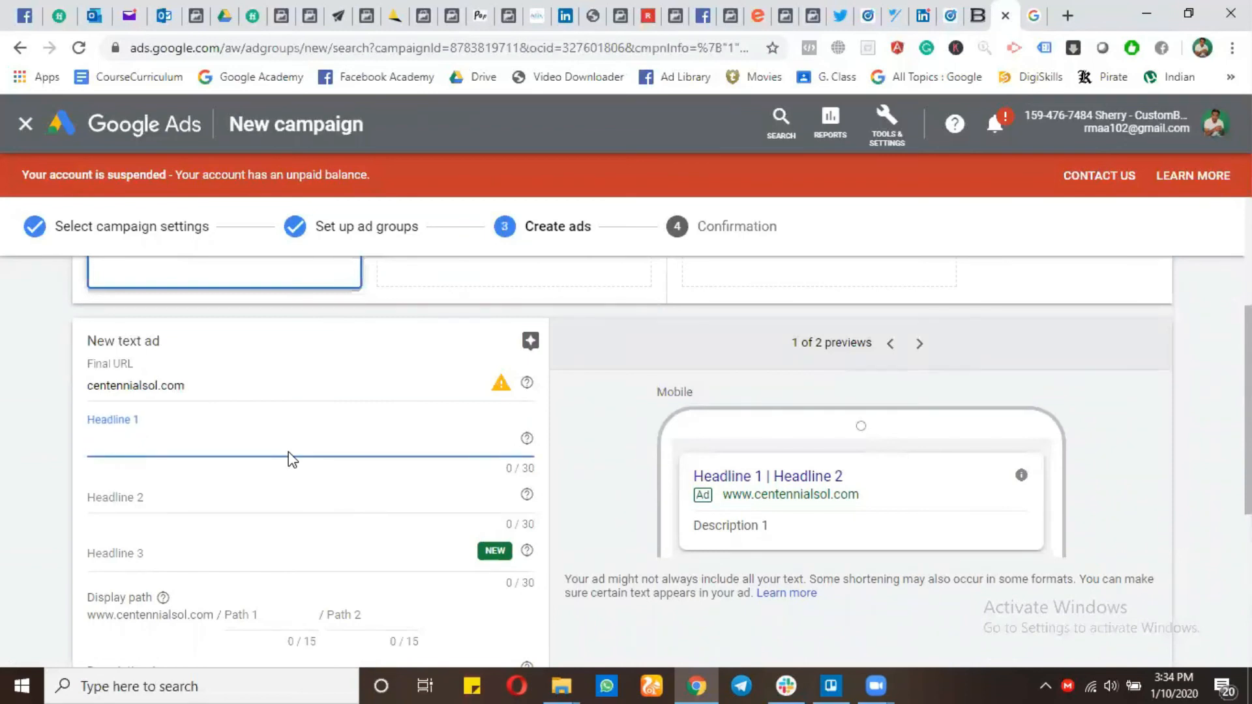
pyautogui.write('socc')
pyautogui.press('BackSpace')
pyautogui.press('BackSpace')
pyautogui.press('BackSpace')
pyautogui.press('BackSpace')
pyautogui.write('Cc')
pyautogui.press('BackSpace')
pyautogui.press('BackSpace')
pyautogui.write('cc')
pyautogui.press('BackSpace')
pyautogui.press('BackSpace')
pyautogui.write('Social')
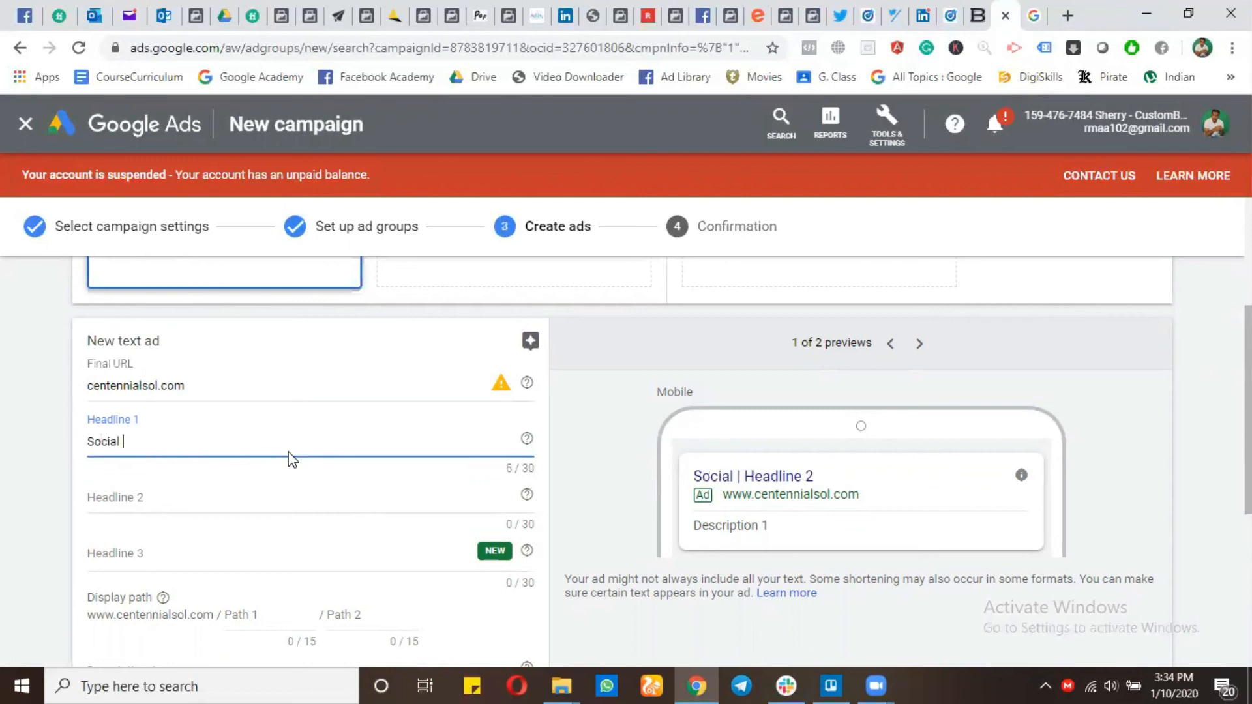
pyautogui.write(' Media Agency')
pyautogui.press('Home')
pyautogui.write('Premium')
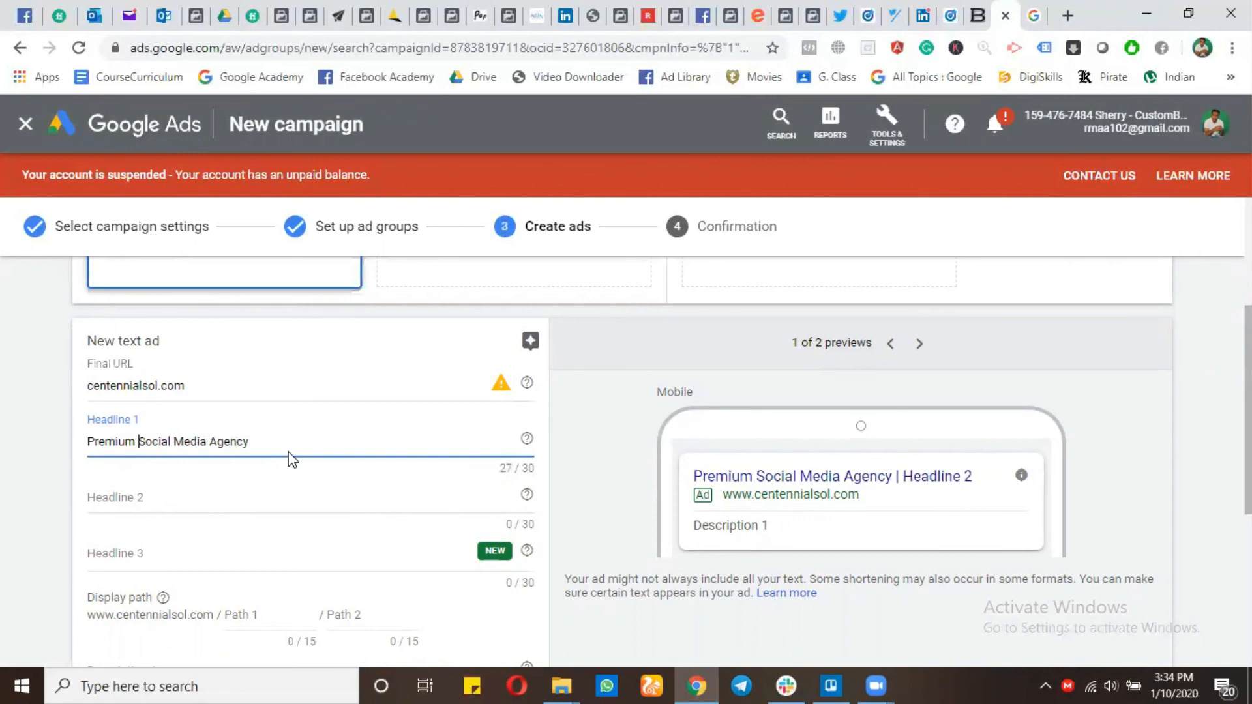
# Enter "Centennialsol.com" as Headline 2 of the new text ad
pyautogui.click(264, 494)
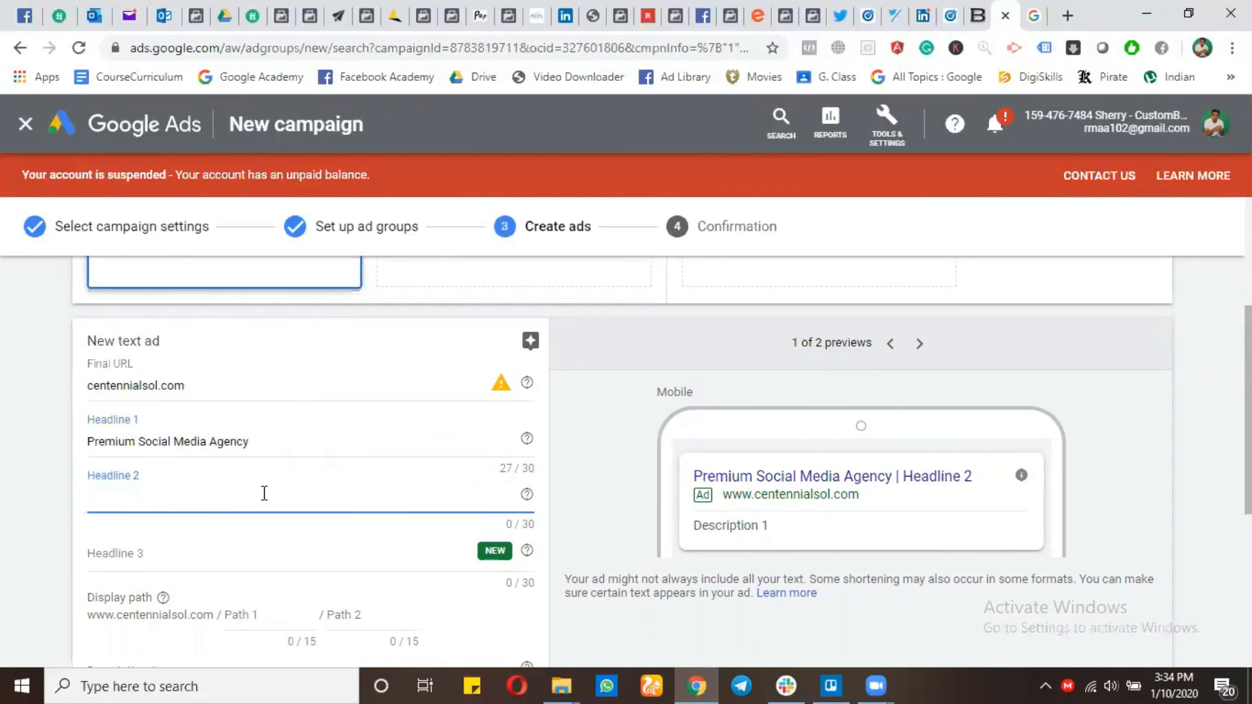
pyautogui.write('Centenn')
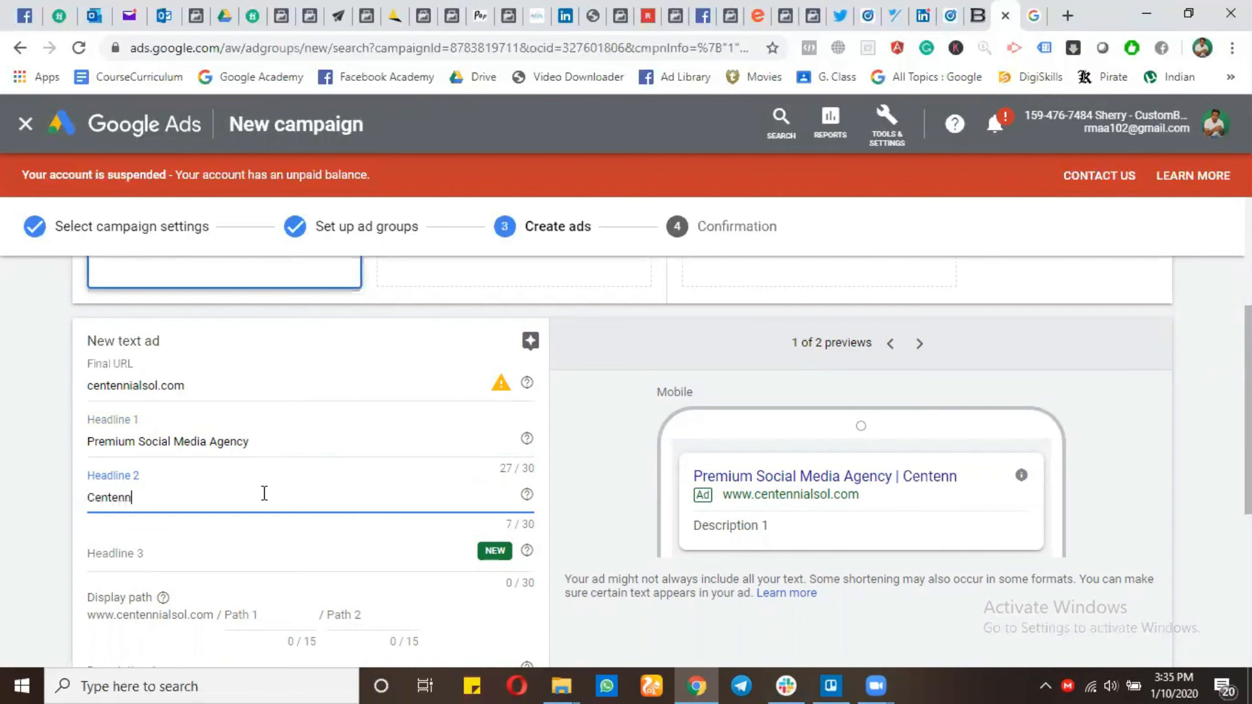
pyautogui.write('ialsol.com')
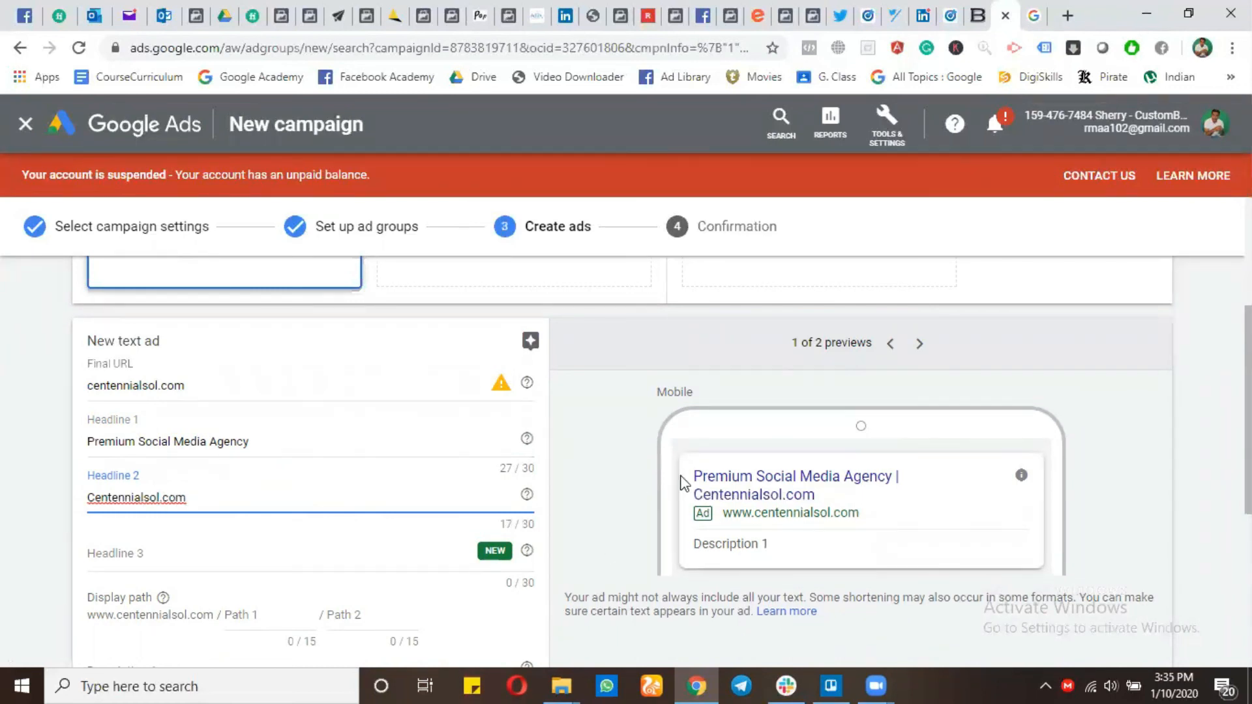
# Set the text ad's display path to "services" for Path 1 and "socialmedia" for Path 2
pyautogui.scroll(-1, 349, 551)
pyautogui.click(288, 555)
pyautogui.write('s')
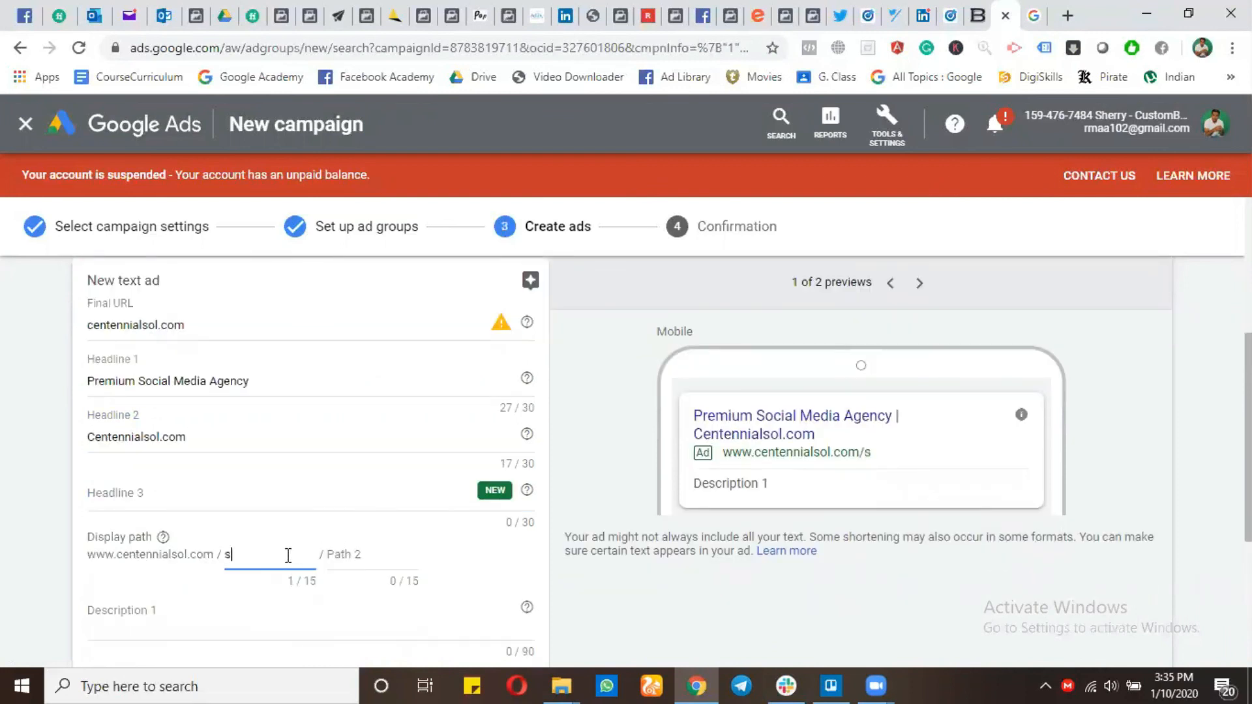
pyautogui.write('ervices')
pyautogui.press('Tab')
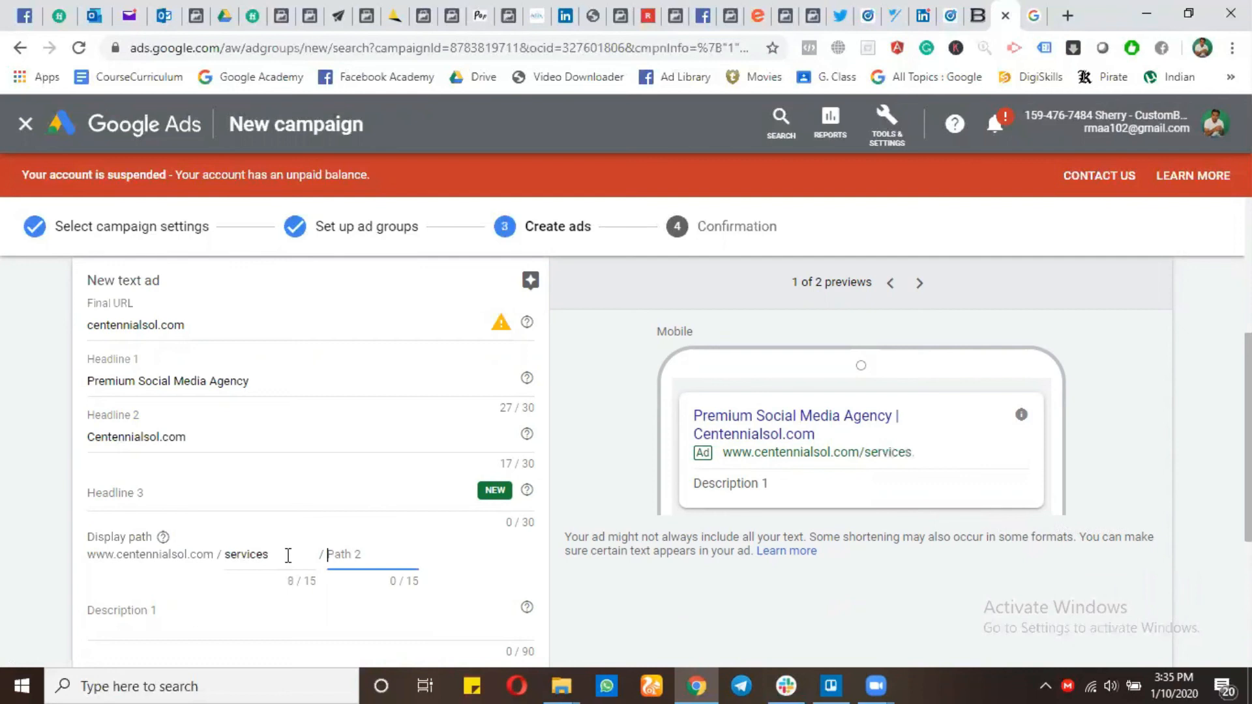
pyautogui.write('socialmedia')
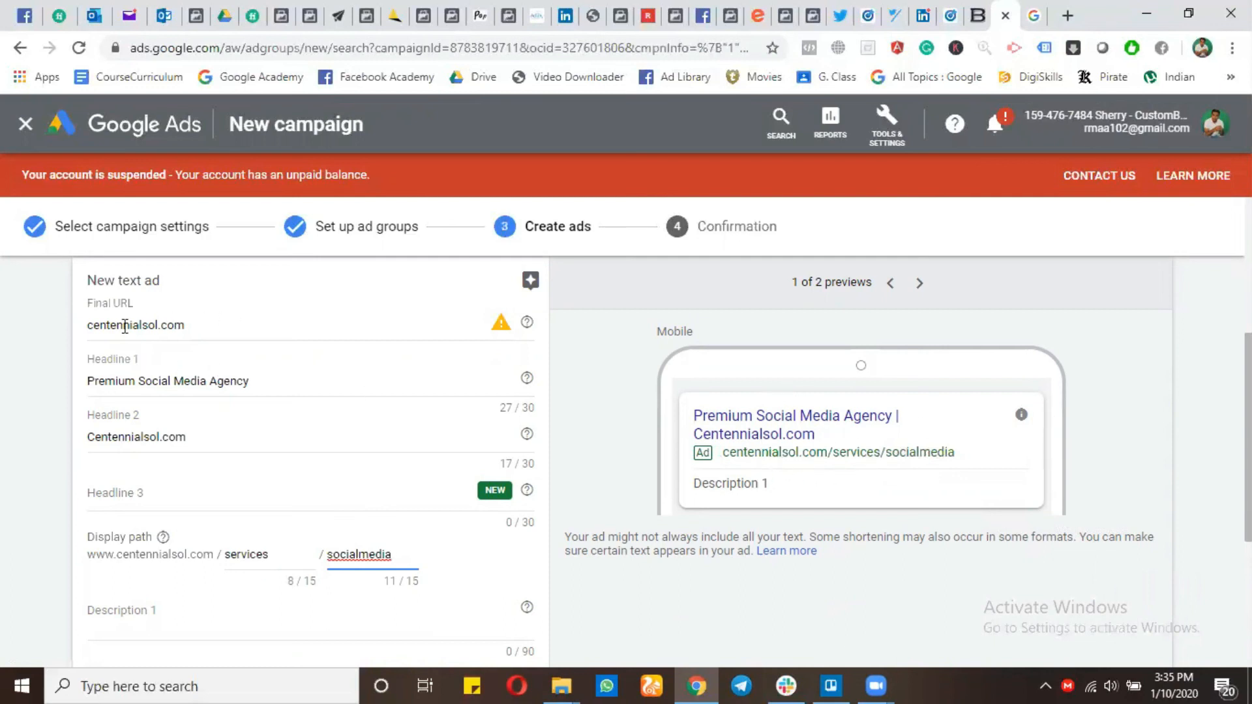
pyautogui.click(160, 332)
# Examine the two description parts of Alibaba's water pedal bike ad in the Google results and return to the text ad's Description 1
pyautogui.scroll(-4, 5, 455)
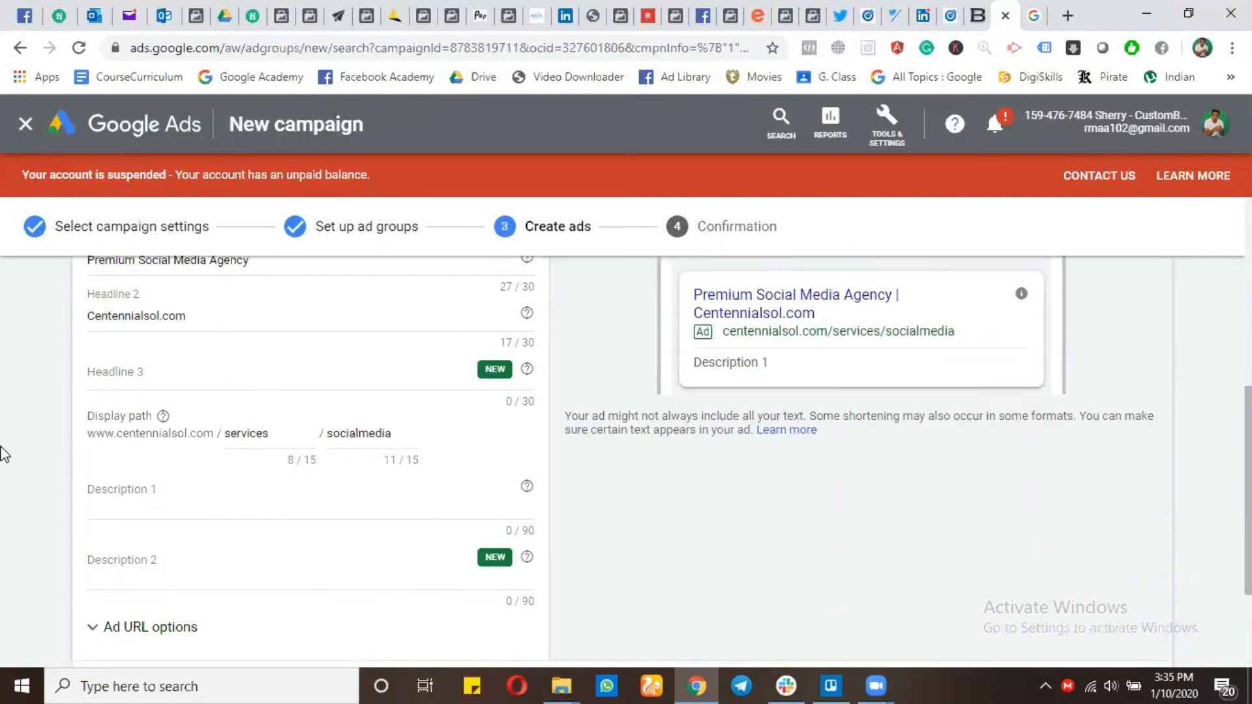
pyautogui.click(165, 369)
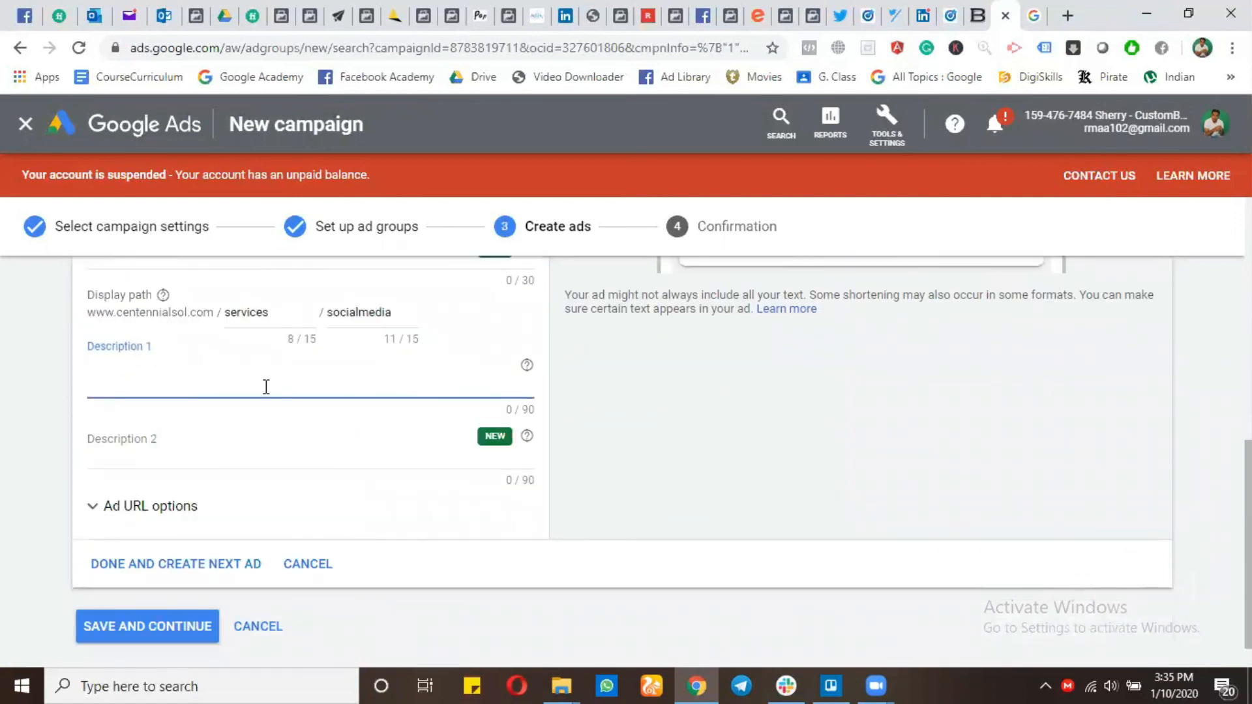
pyautogui.click(1031, 13)
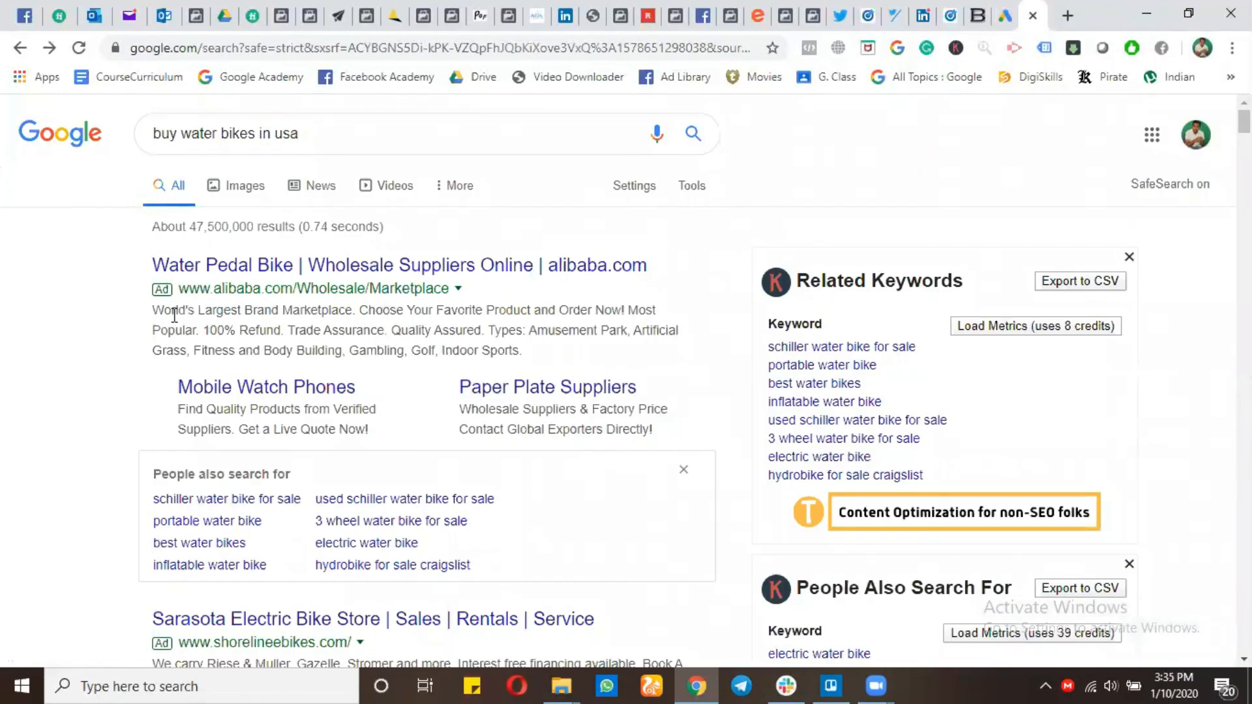
pyautogui.moveTo(158, 311); pyautogui.dragTo(390, 337)
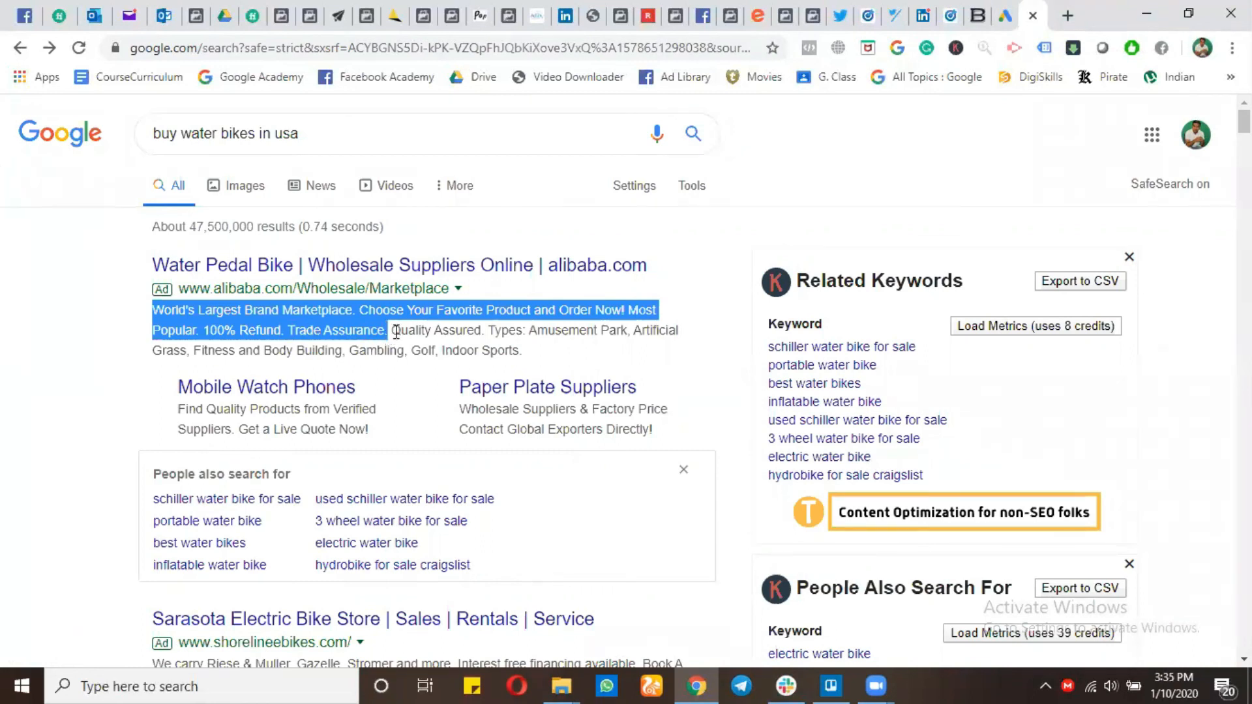
pyautogui.doubleClick(401, 330)
pyautogui.moveTo(442, 338); pyautogui.dragTo(526, 353)
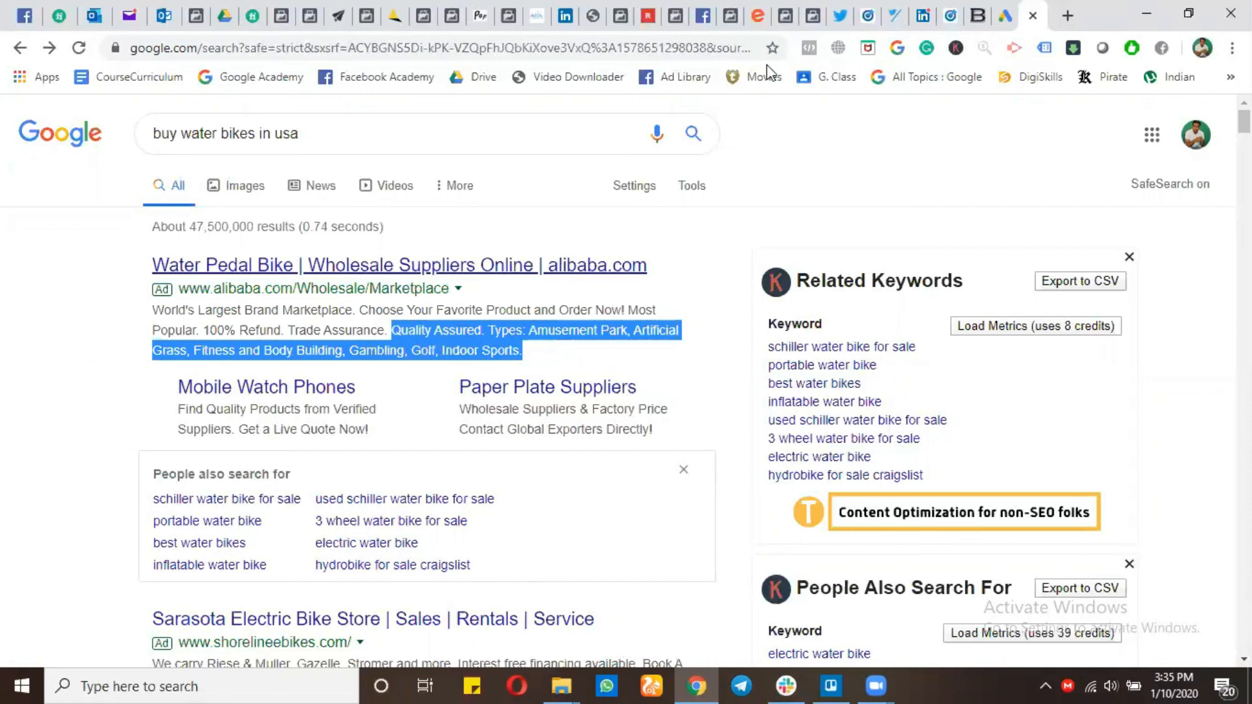
pyautogui.click(1025, 2)
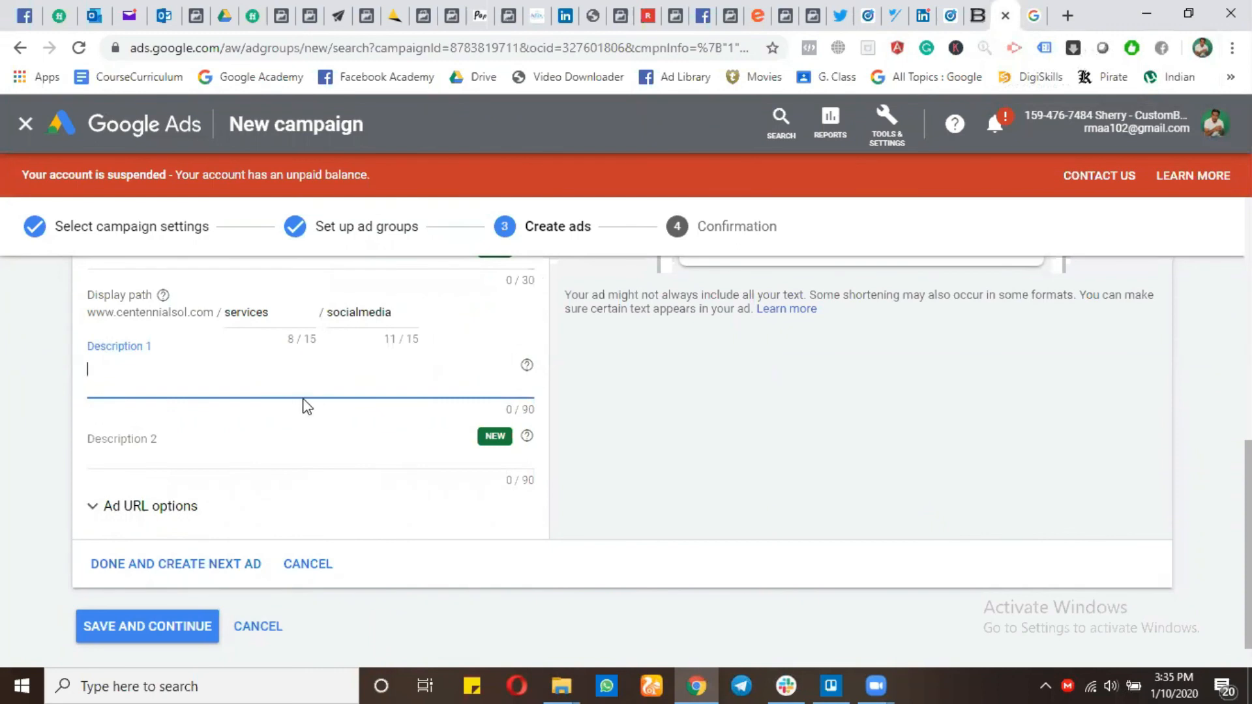
# Enter "We are providing facebook ads, google ads, linkedin ads and twitter ads services.." as Description 1 of the text ad
pyautogui.write('We are providing ads')
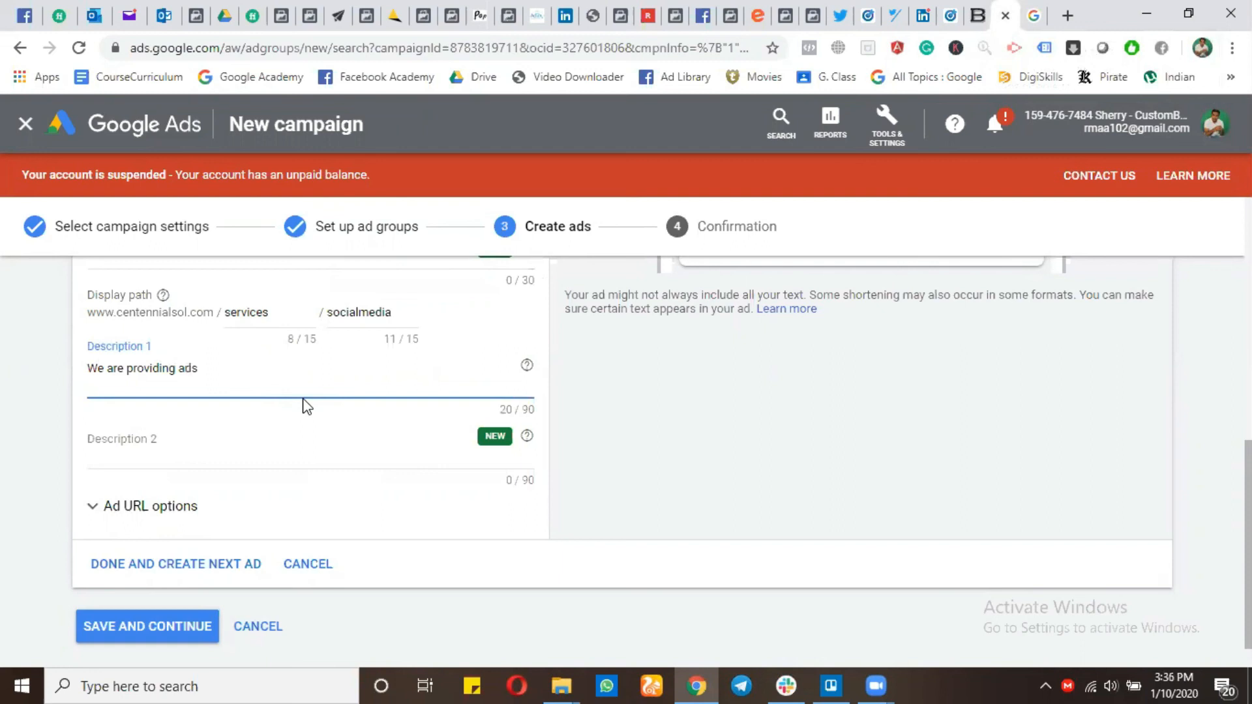
pyautogui.press('BackSpace')
pyautogui.press('BackSpace')
pyautogui.write('facebook ads, google ads, linkedin ads')
pyautogui.press('BackSpace')
pyautogui.write('ds')
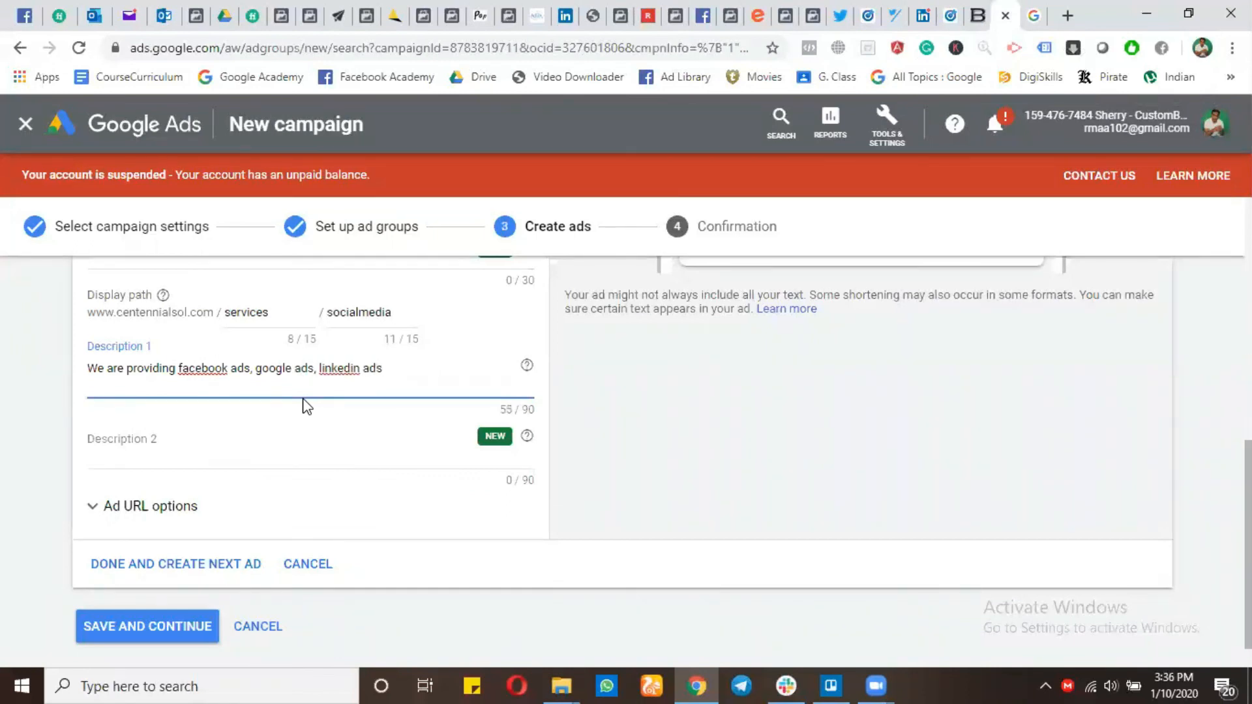
pyautogui.write(' and ')
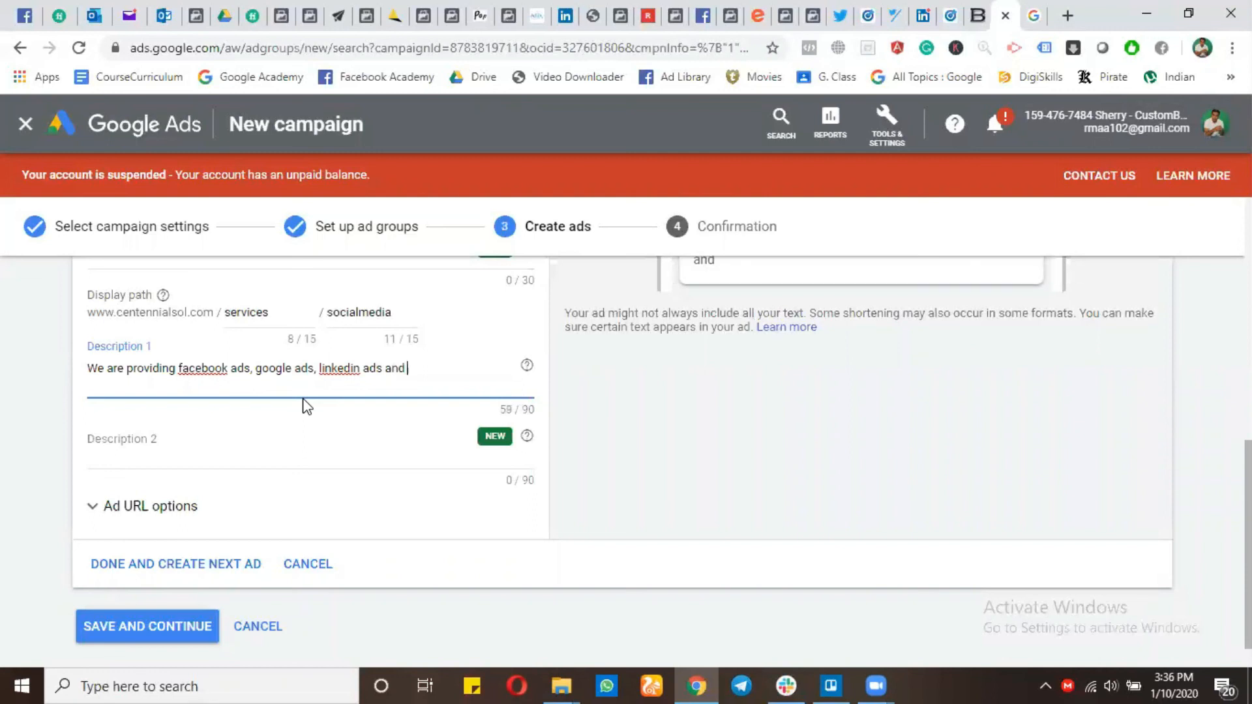
pyautogui.write('twitter ad')
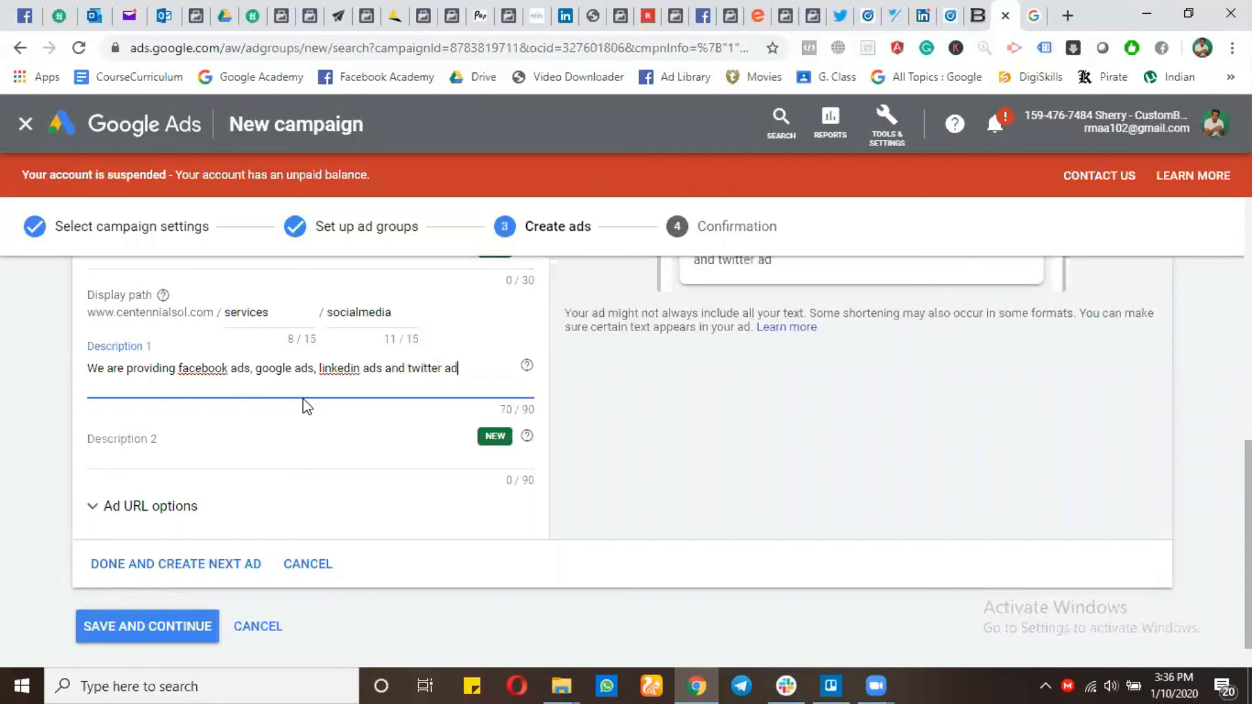
pyautogui.write('s services..')
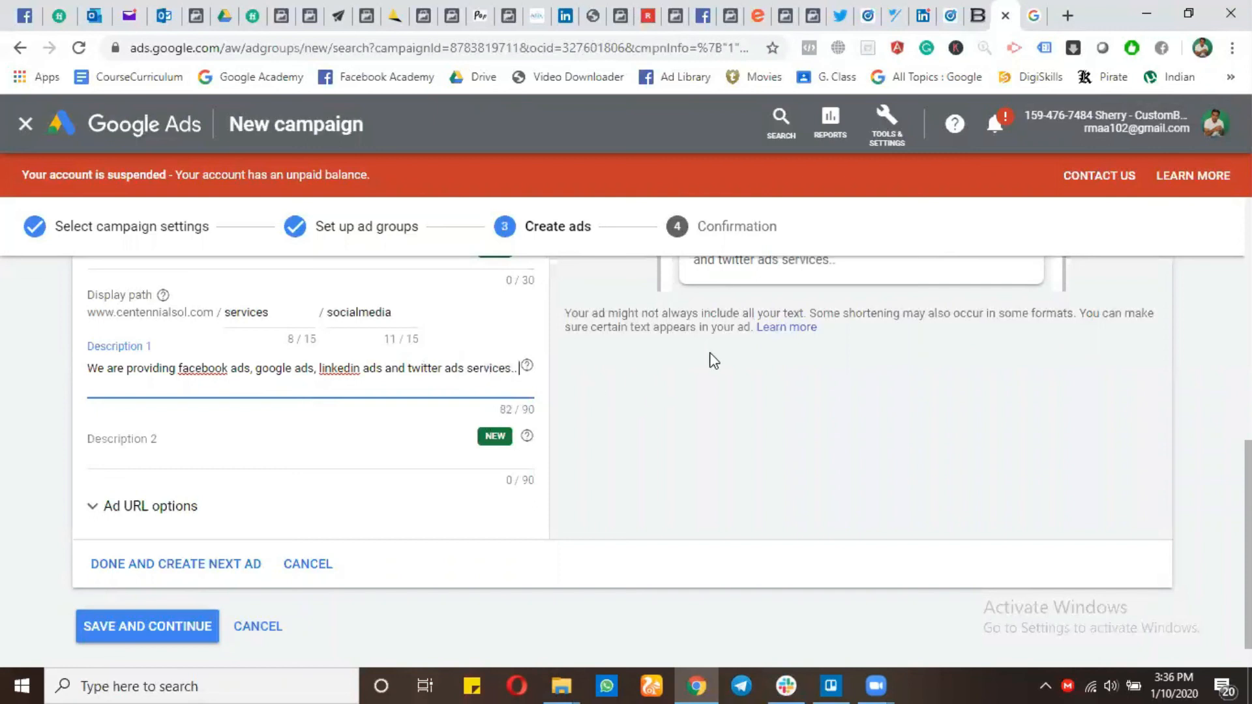
pyautogui.scroll(2, 867, 399)
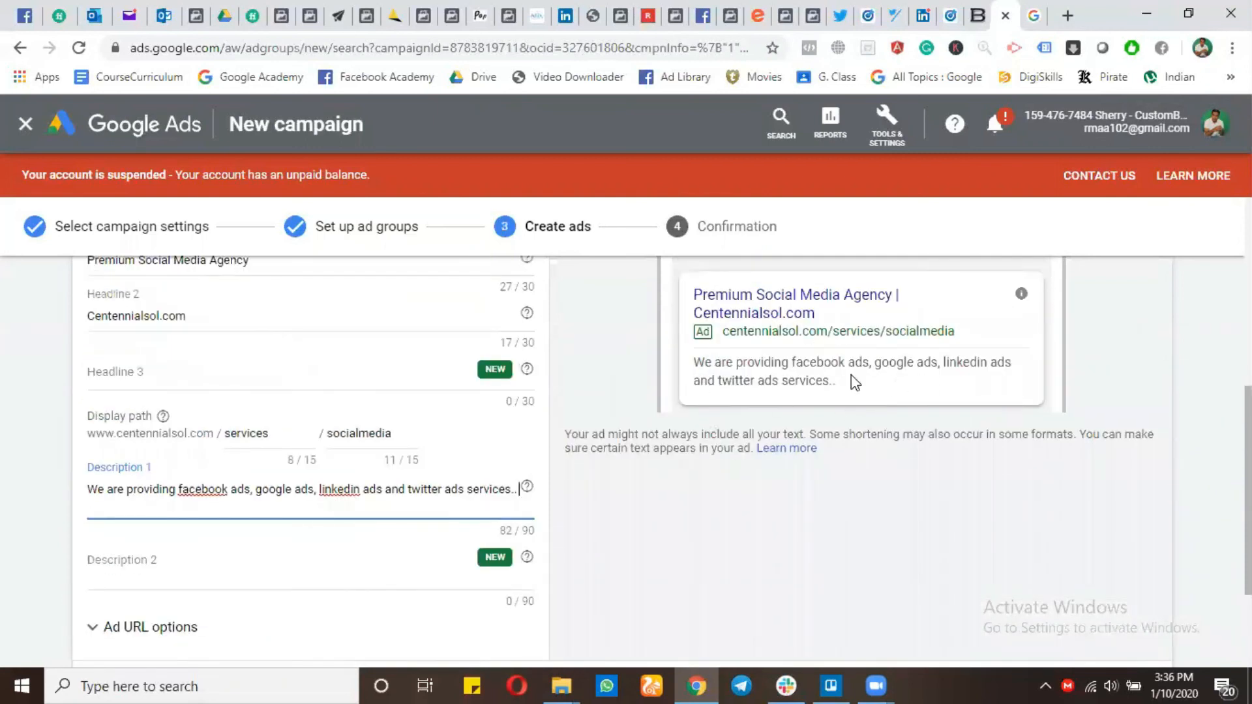
# Try to save the text ad with Description 2 left blank, without adding another headline or description
pyautogui.click(151, 550)
pyautogui.scroll(-2, 167, 551)
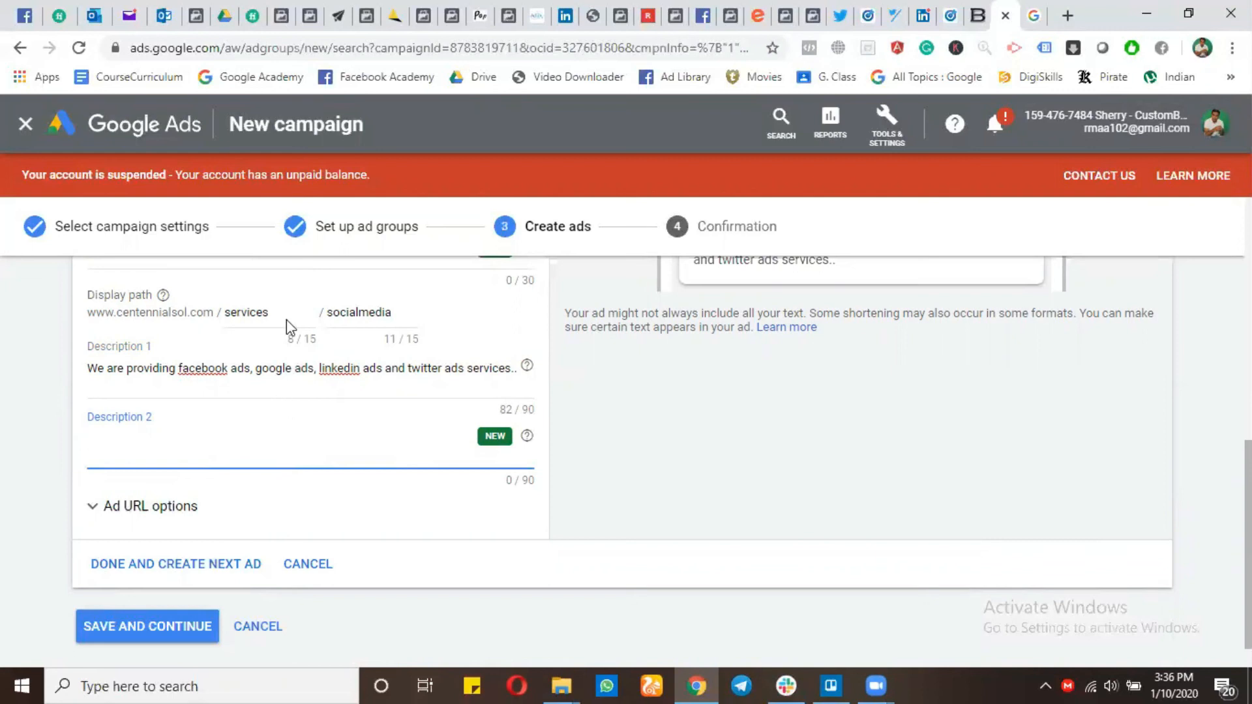
pyautogui.scroll(8, 314, 417)
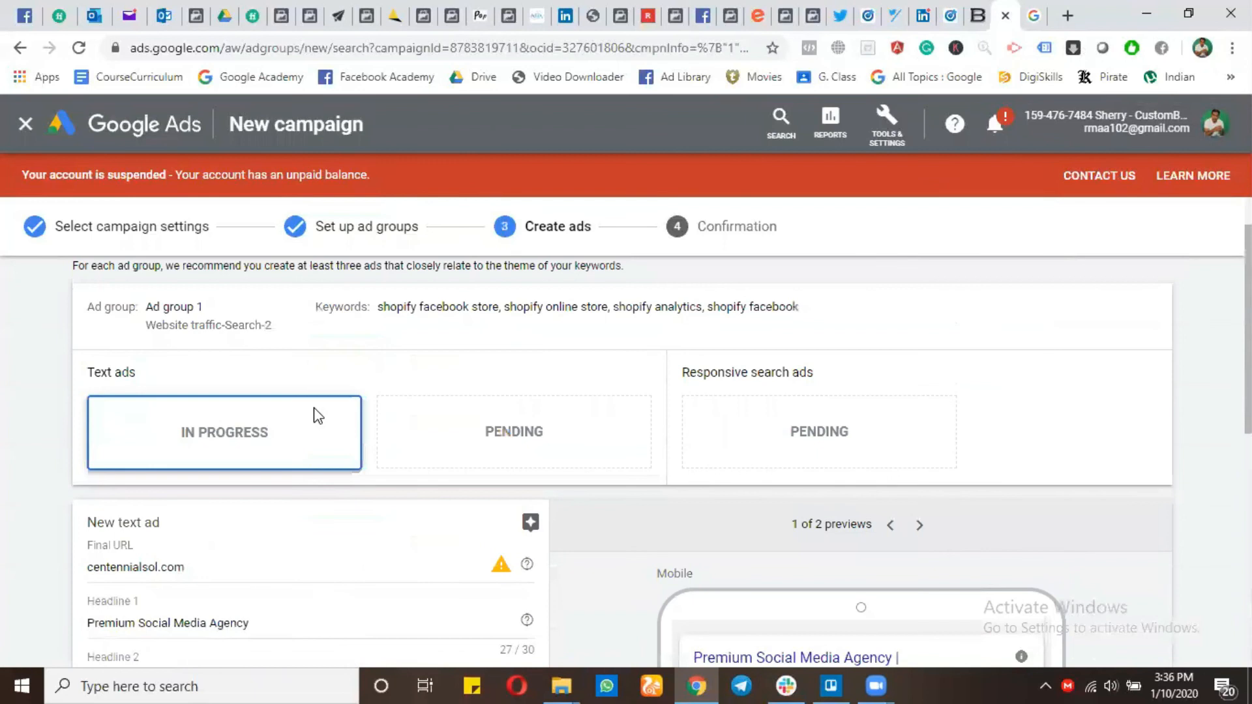
pyautogui.scroll(-8, 381, 384)
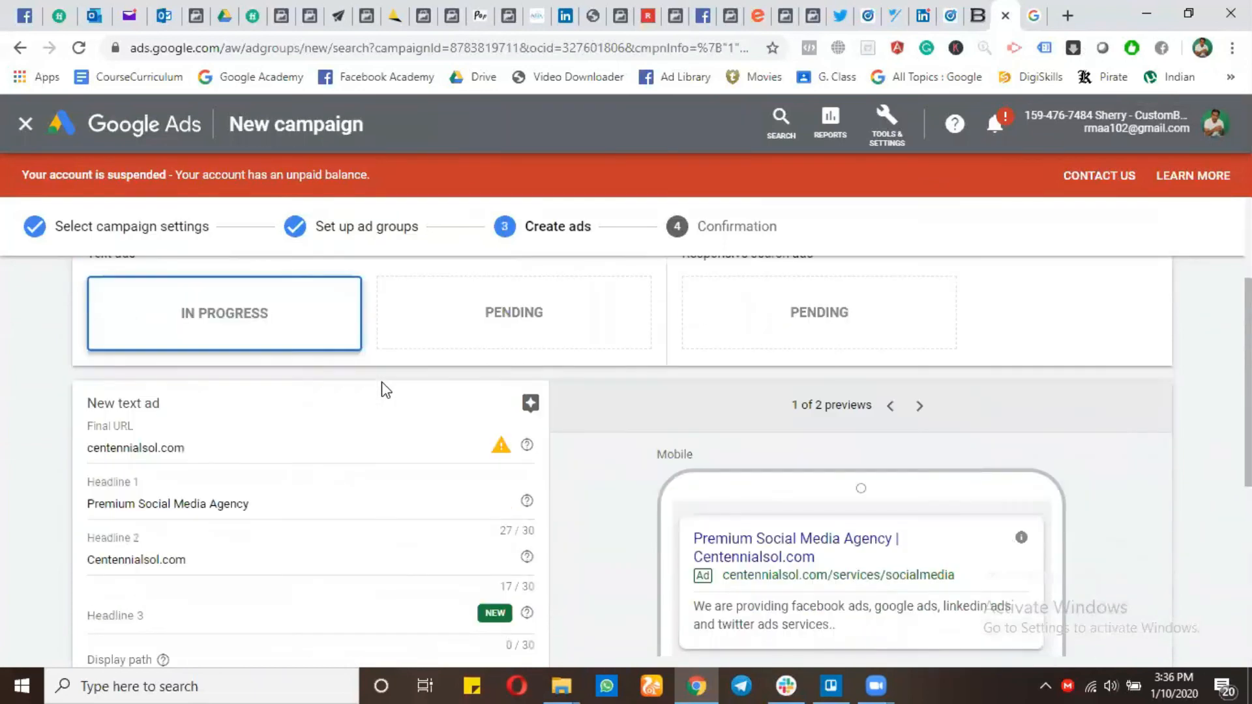
pyautogui.scroll(-2, 383, 386)
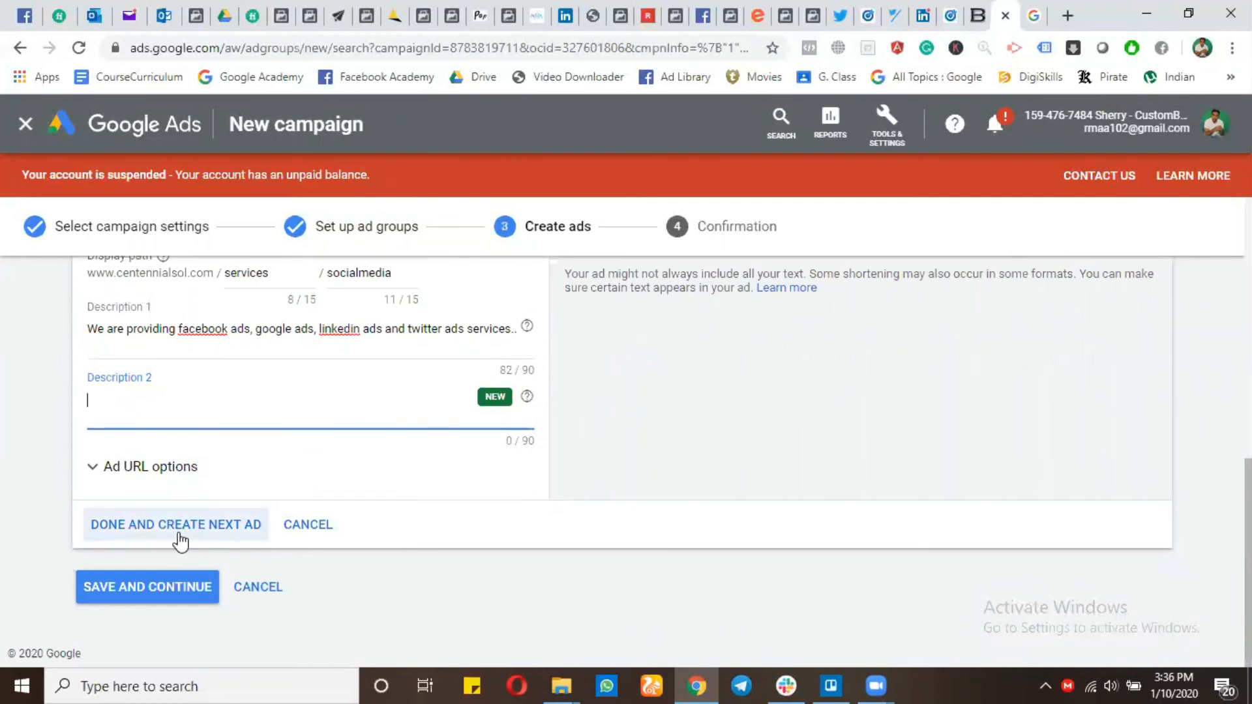
pyautogui.click(189, 590)
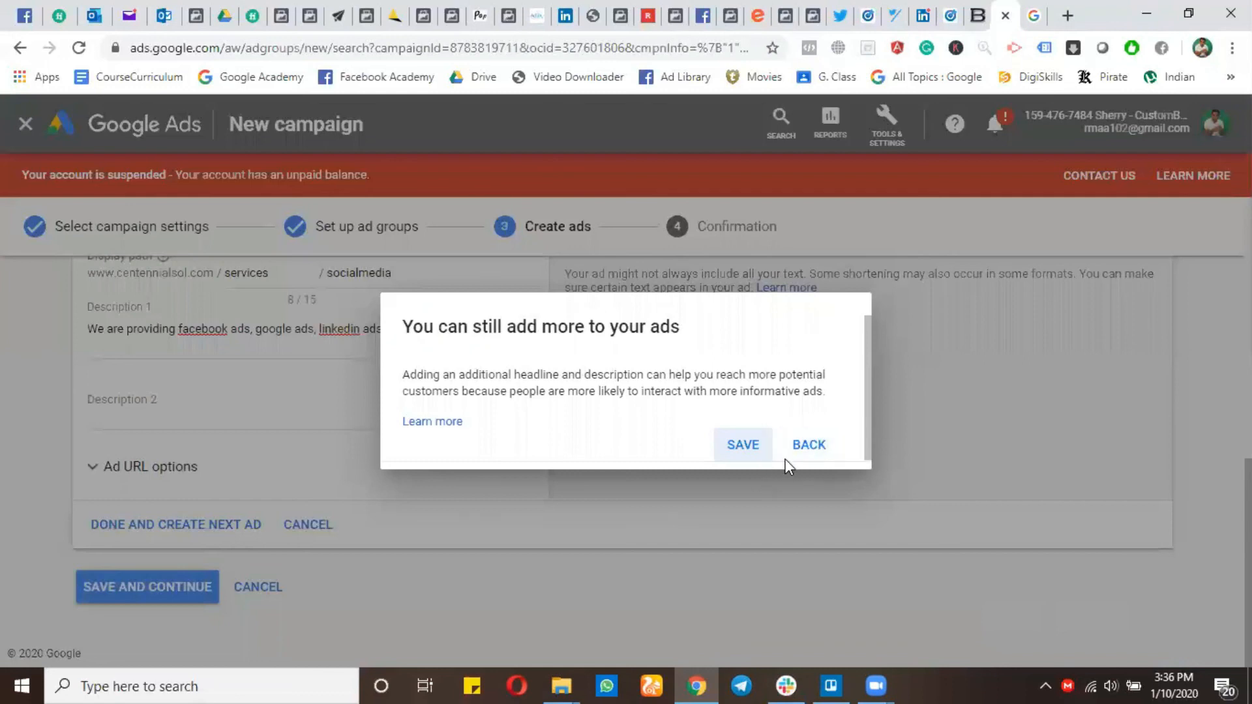
pyautogui.click(739, 459)
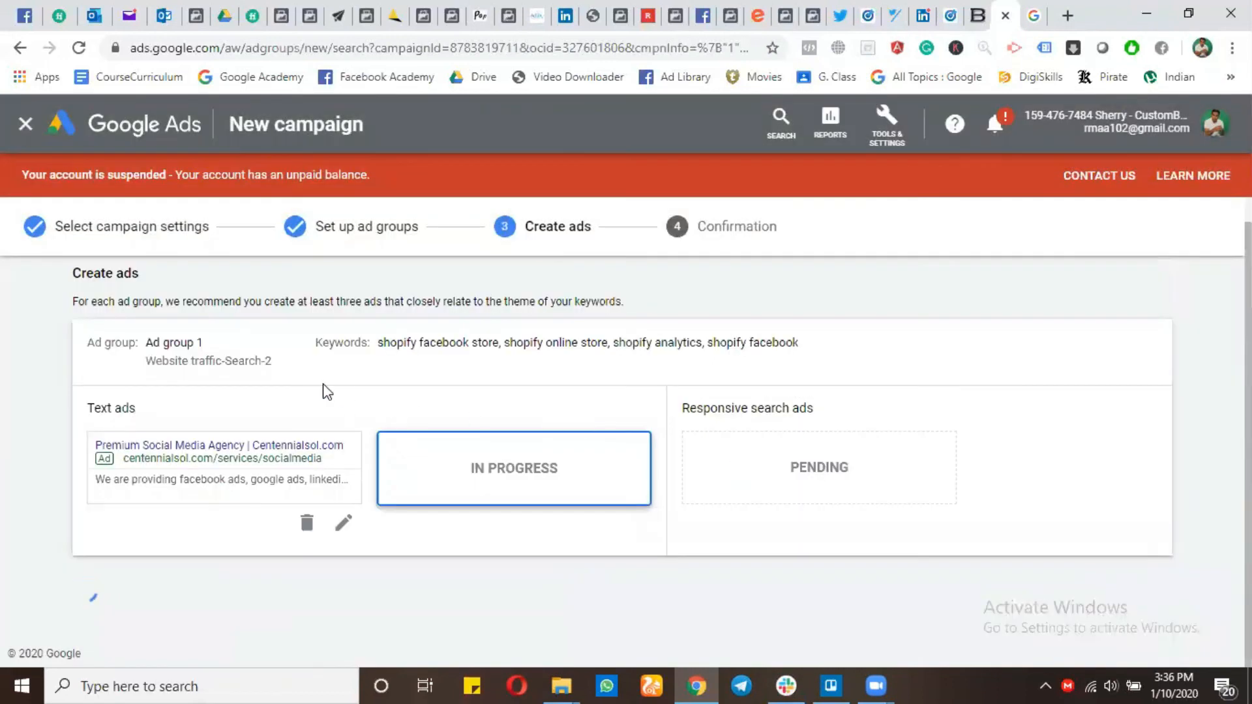
# Open the details of the text ad's policy violation and compare the stated rule with the ad's text
pyautogui.scroll(-2, 282, 377)
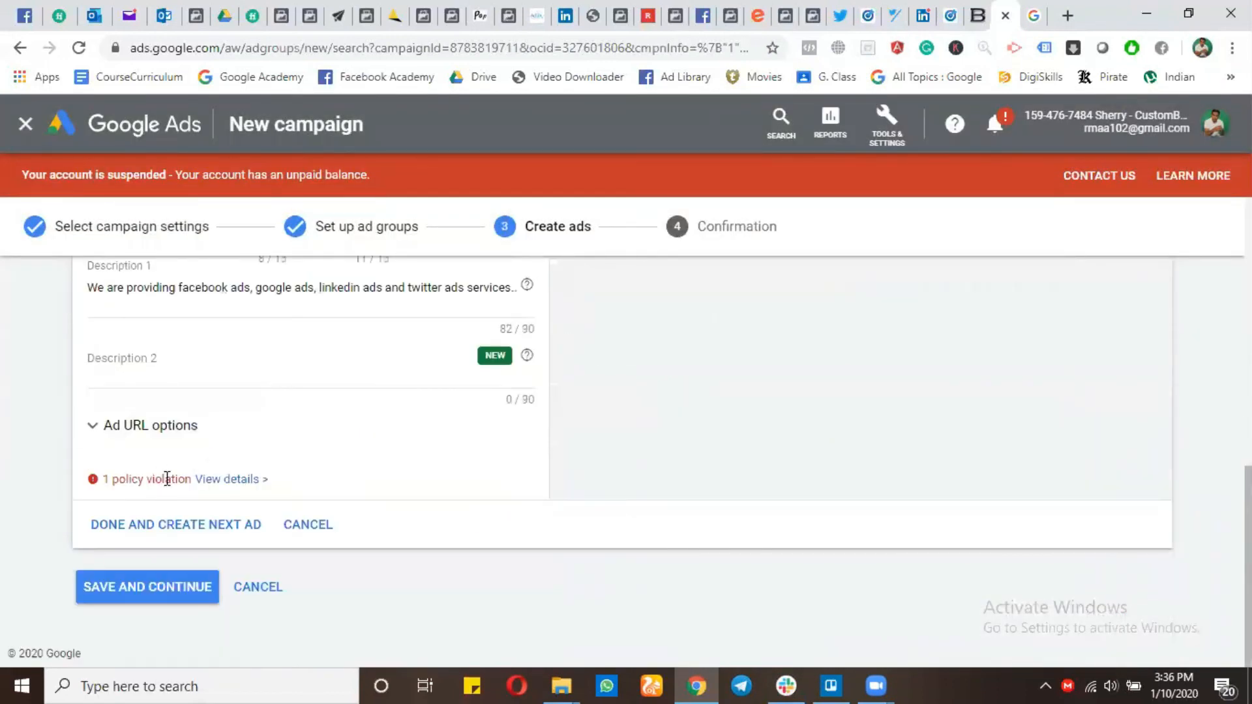
pyautogui.click(225, 480)
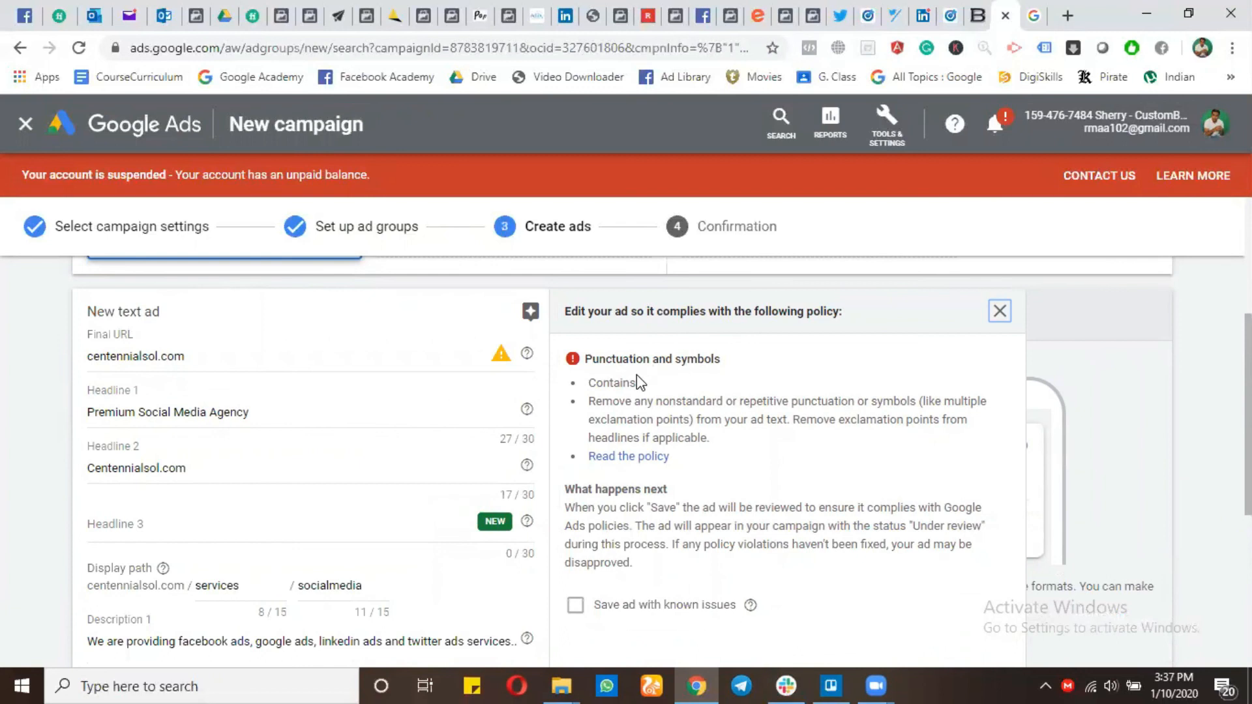
pyautogui.scroll(-2, 637, 374)
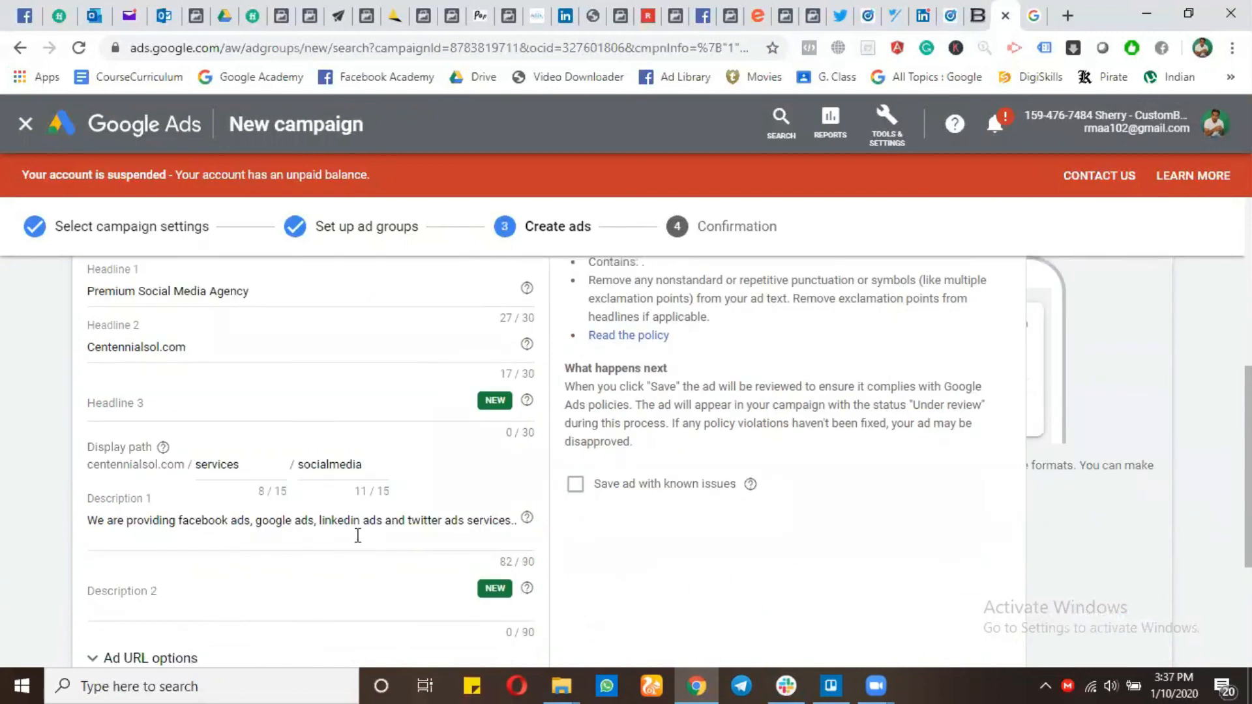
pyautogui.scroll(1, 678, 378)
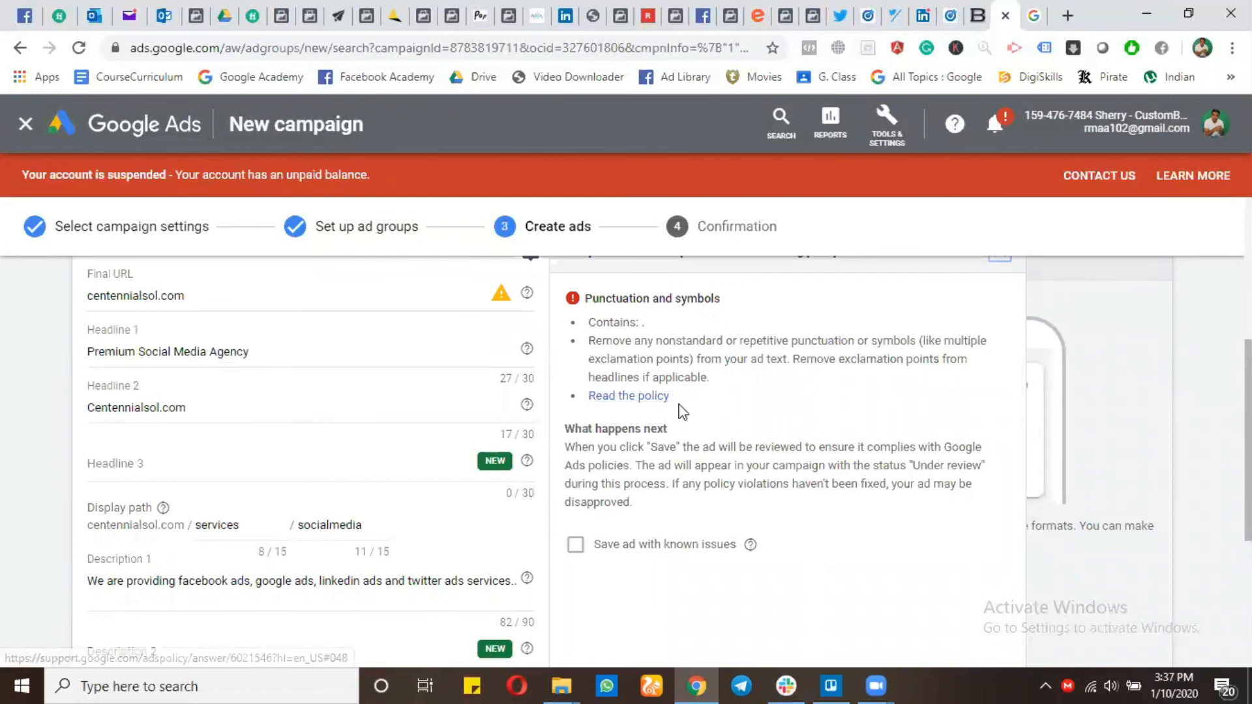
# Remove the extra period at the end of Description 1 and save the text ad without additional headlines or descriptions
pyautogui.scroll(-5, 323, 456)
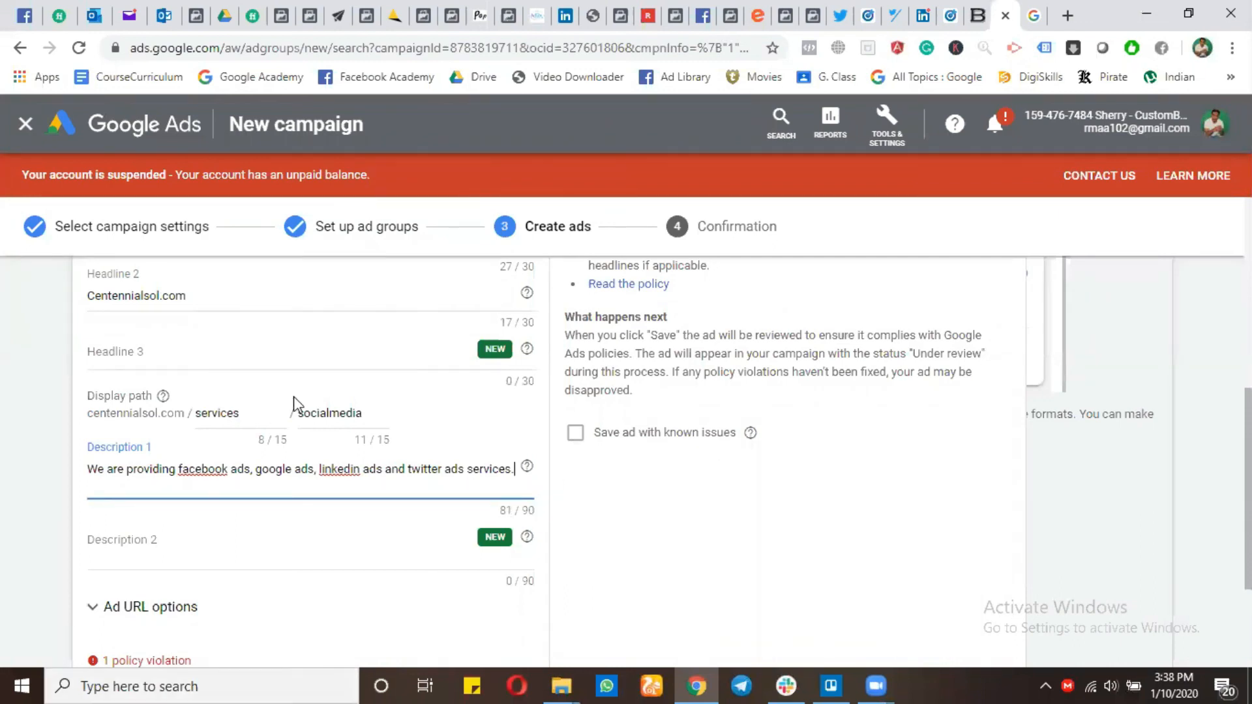
pyautogui.scroll(-2, 236, 500)
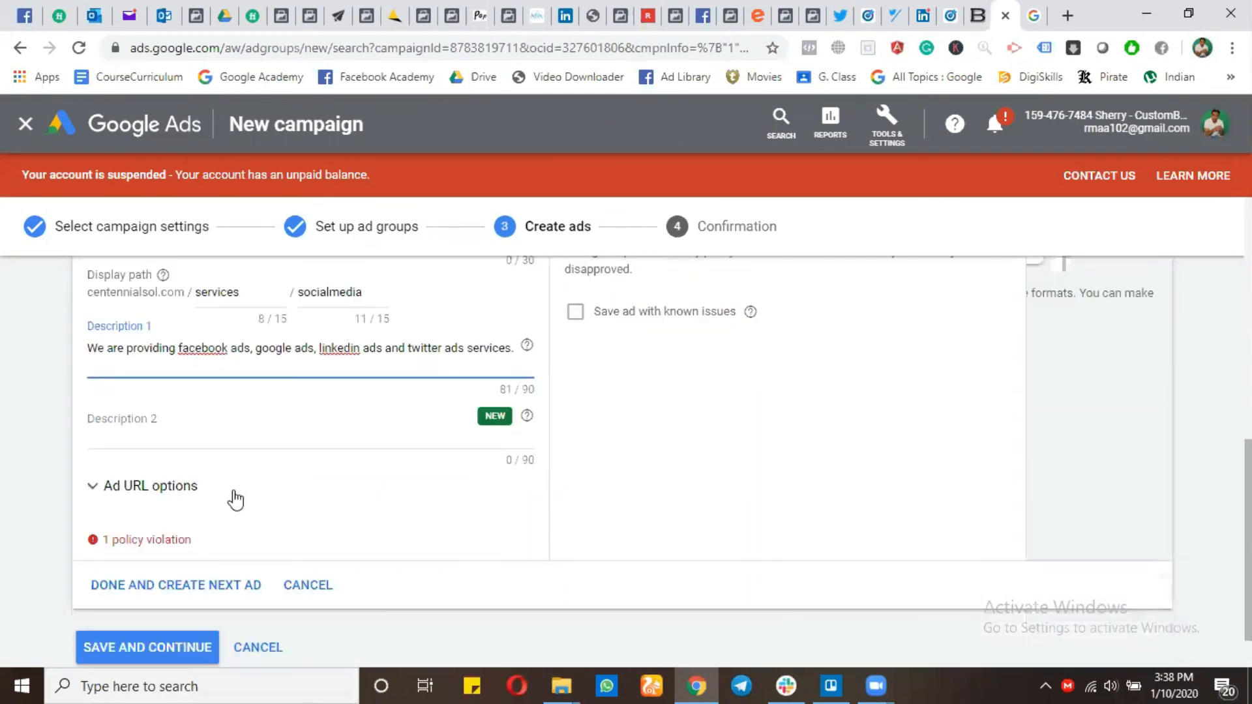
pyautogui.click(162, 646)
pyautogui.click(748, 455)
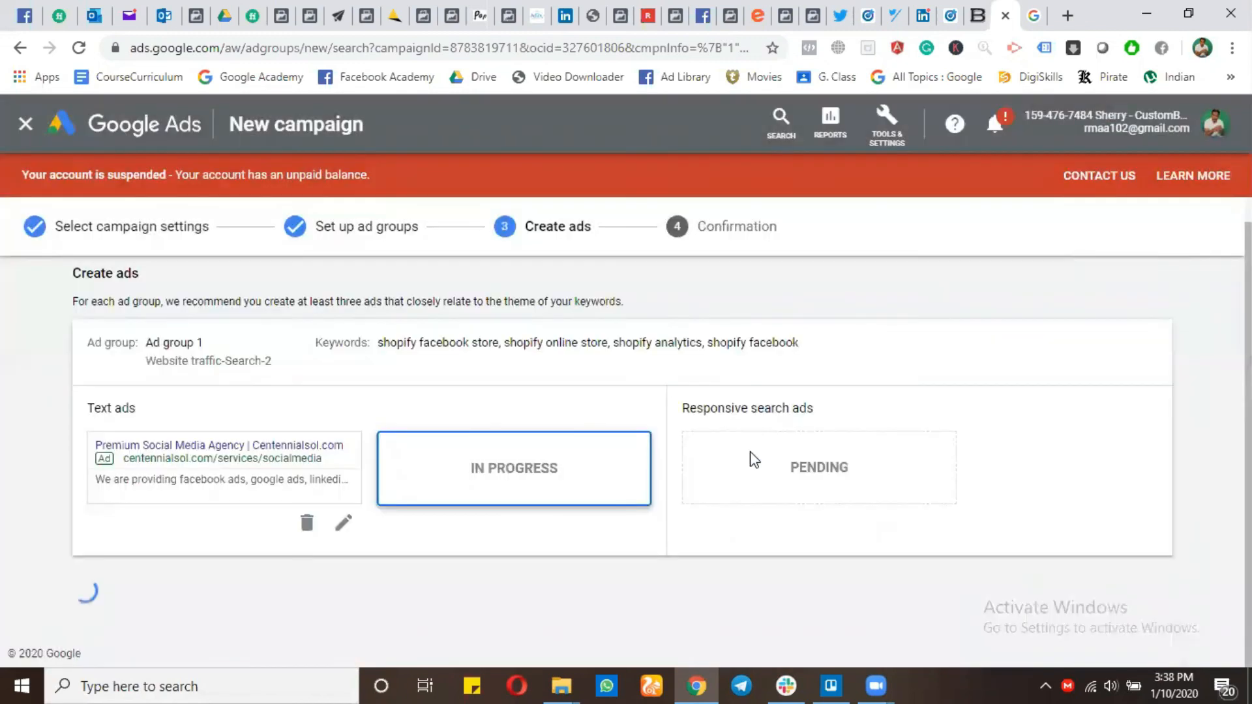